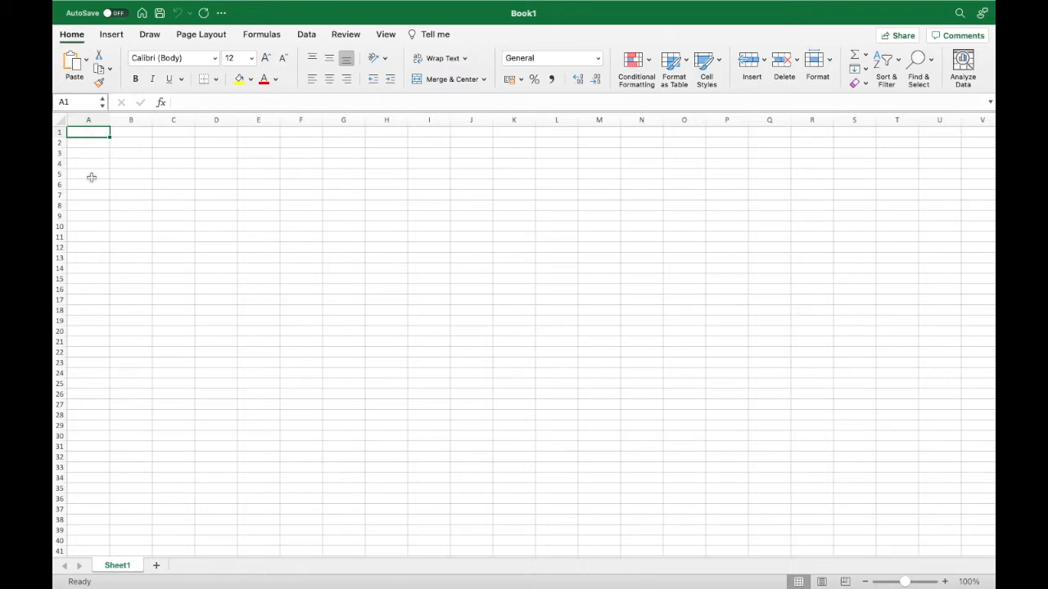
type("=")
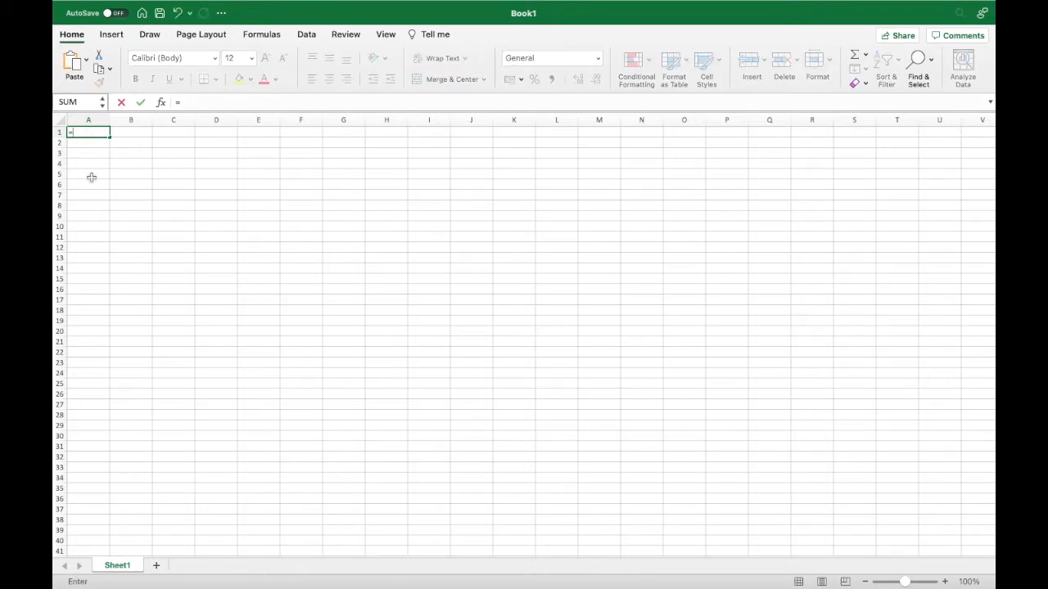
scroll(136, 200, "up", 5)
scroll(139, 200, "up", 3)
scroll(138, 201, "left", 3)
scroll(140, 201, "up", 2)
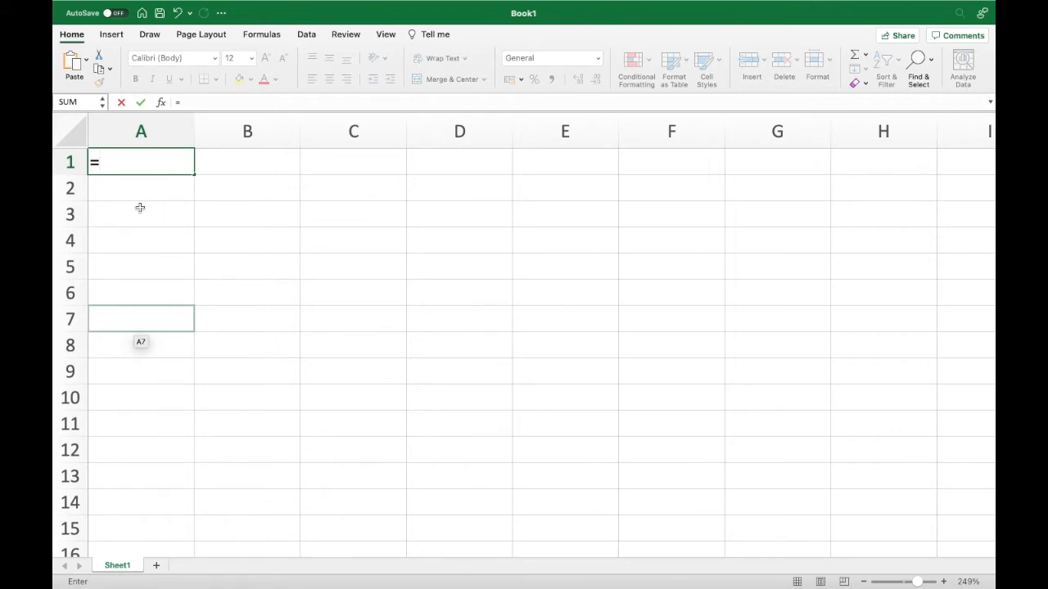
key("BackSpace")
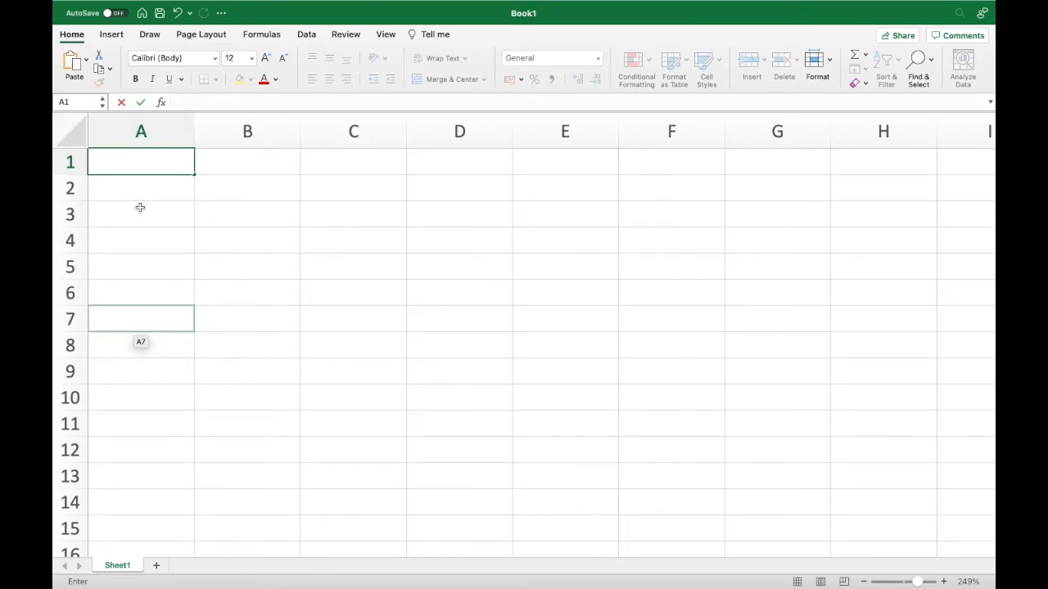
Enter the column headings "Total Rentals" in A1 and "Terms of payment" in B1.
type("Total Rentals")
key("Tab")
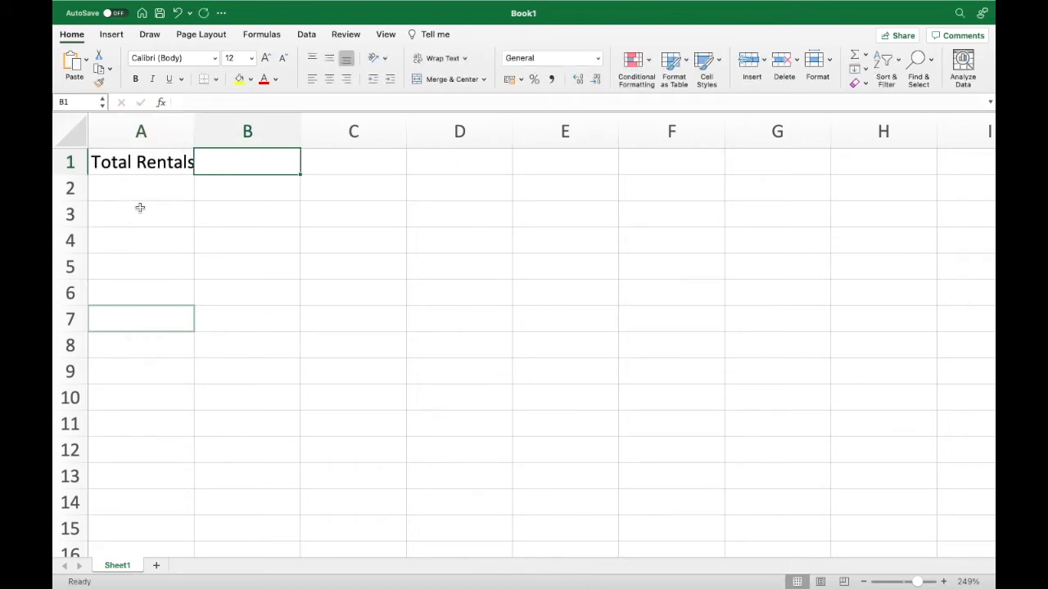
type("Terms of paym,e")
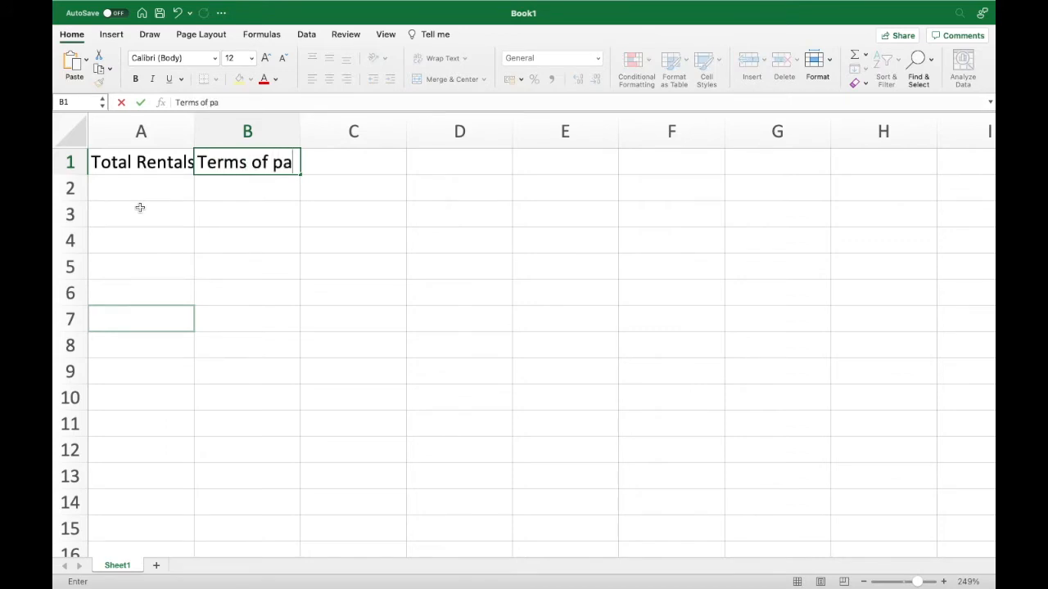
key("BackSpace")
key("BackSpace")
type("ent")
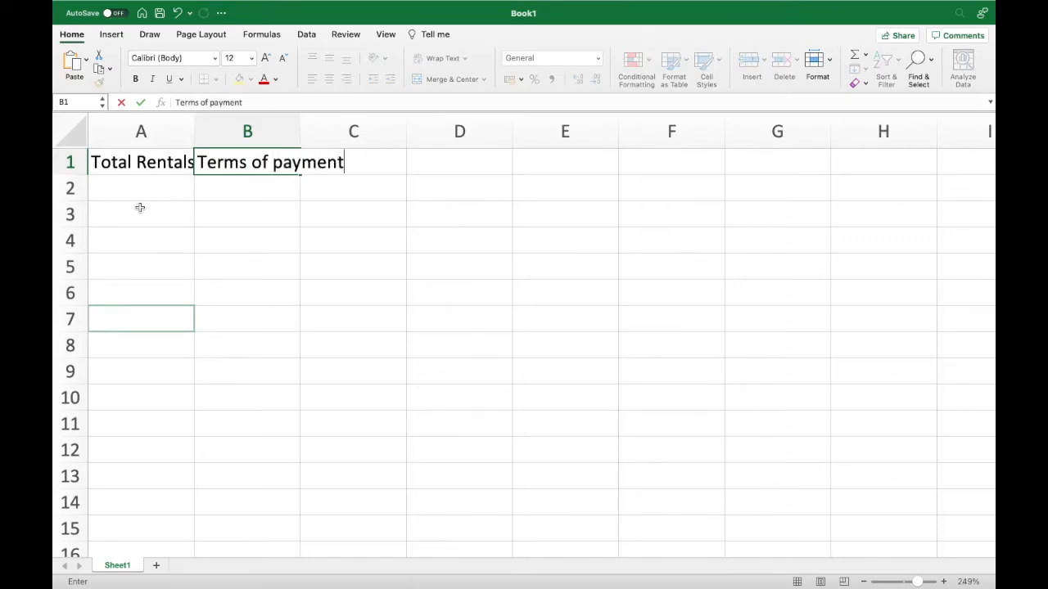
key("Return")
Add the headings "Price" in C1, "Total no. of hours" in D1 and "Total cost" in E1.
key("Up")
key("Right")
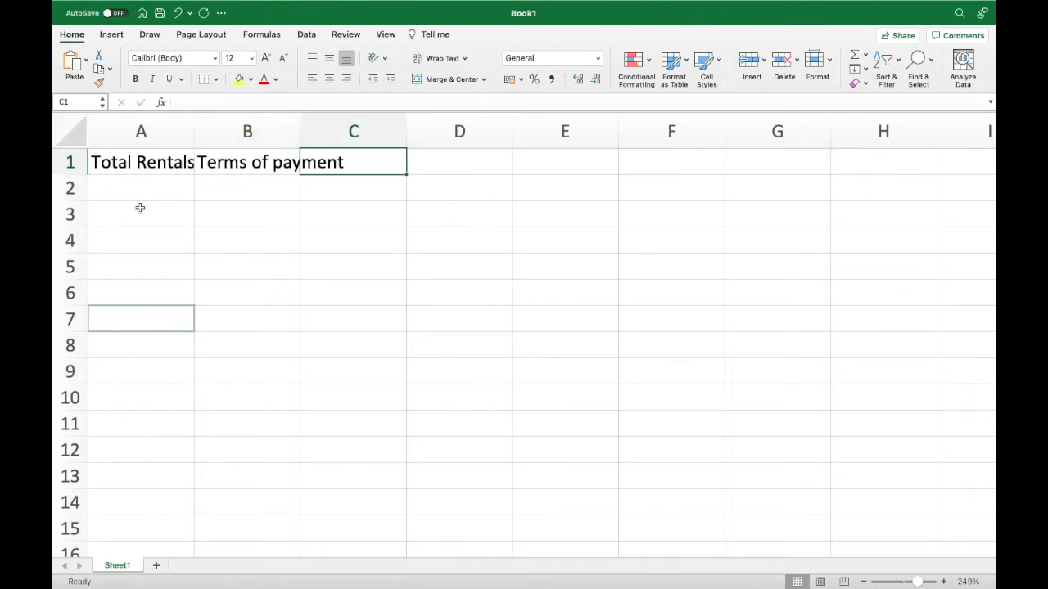
type("Price")
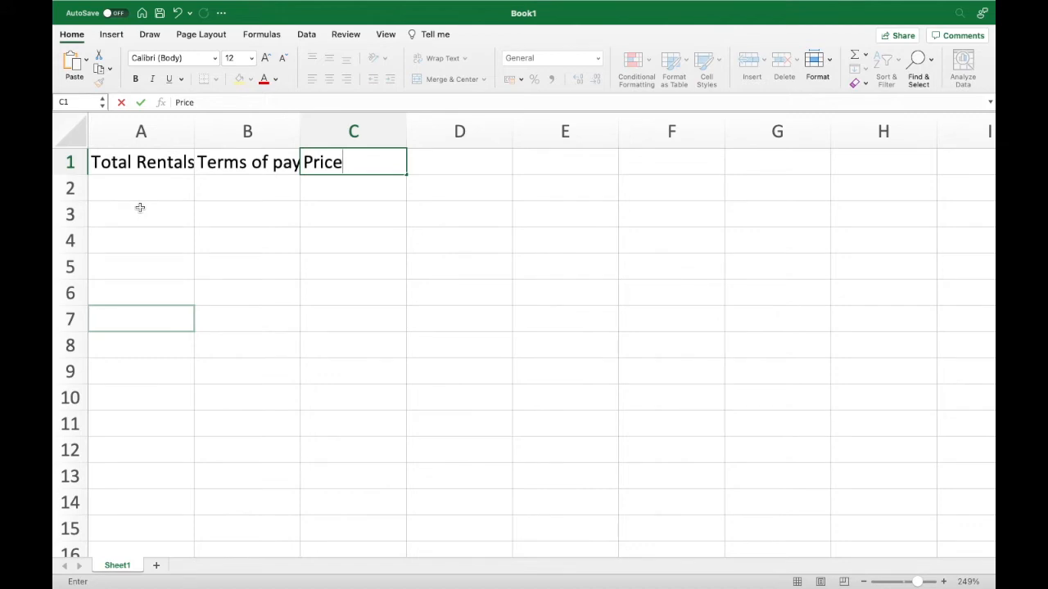
key("Tab")
type("Tot")
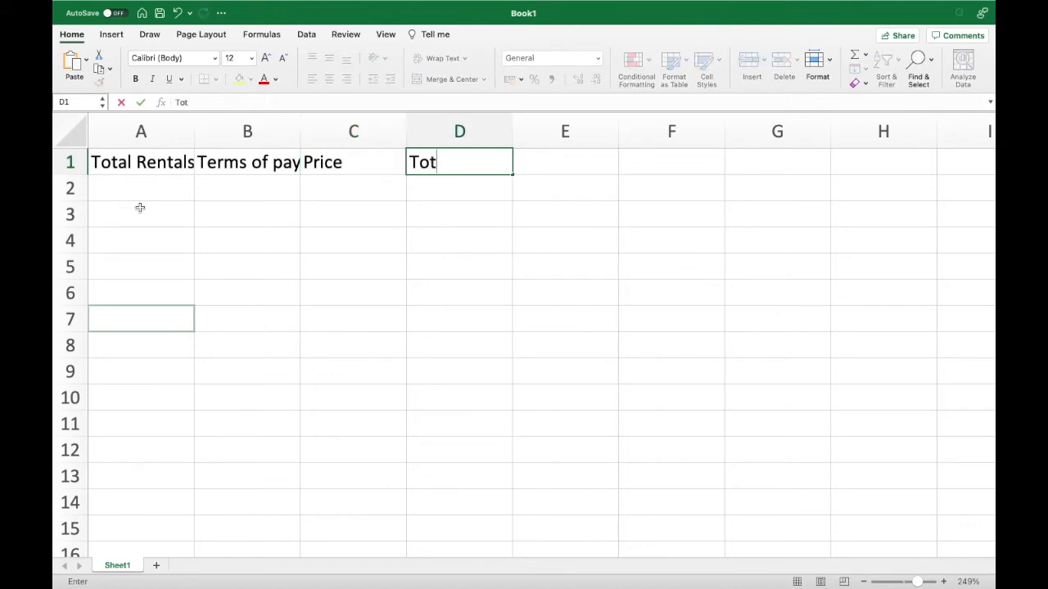
type("al no. o")
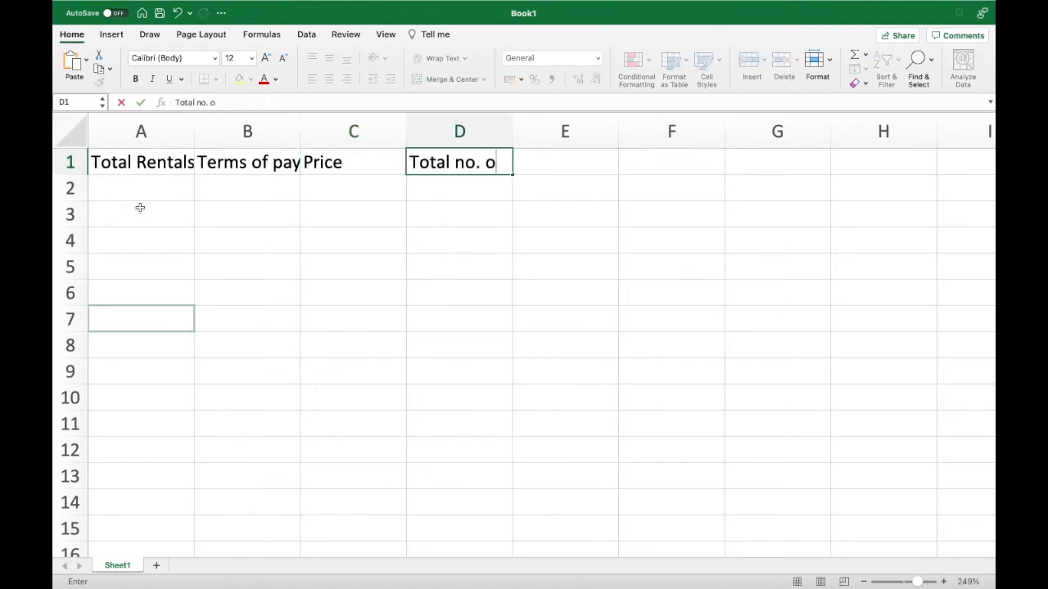
type("f hours")
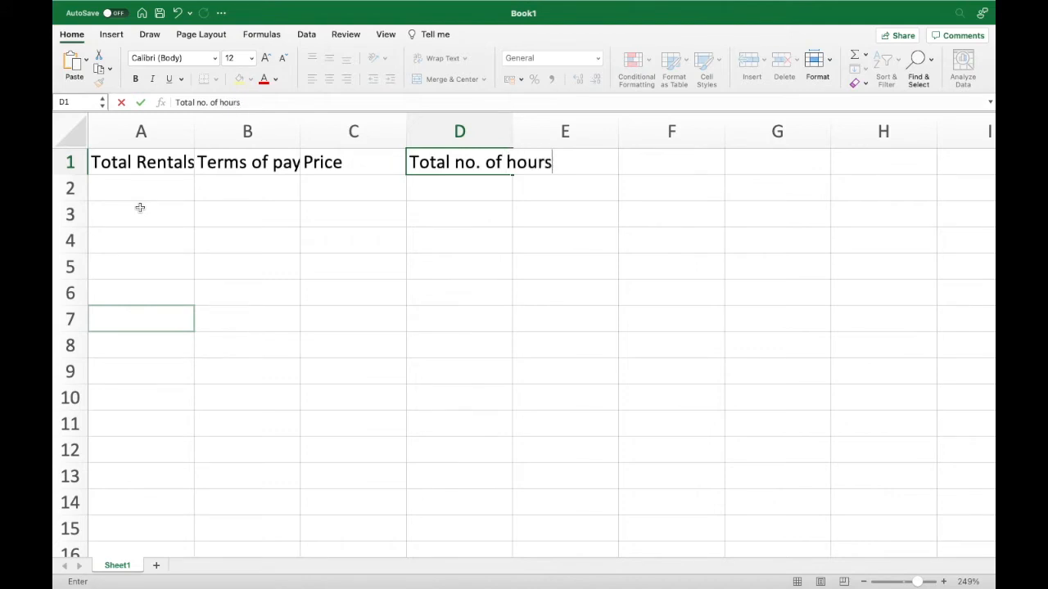
key("Tab")
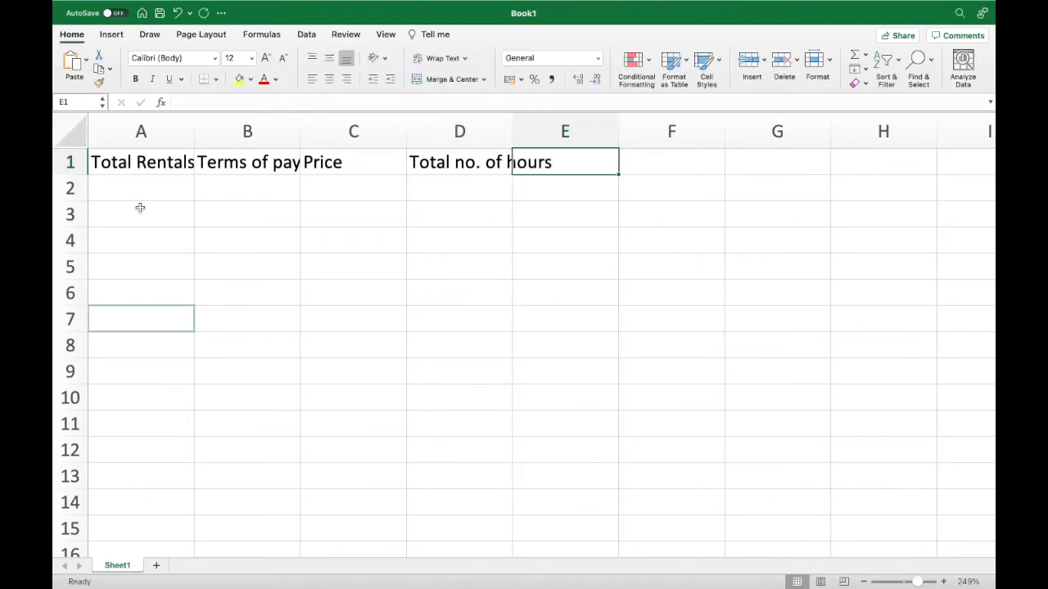
type("Tot")
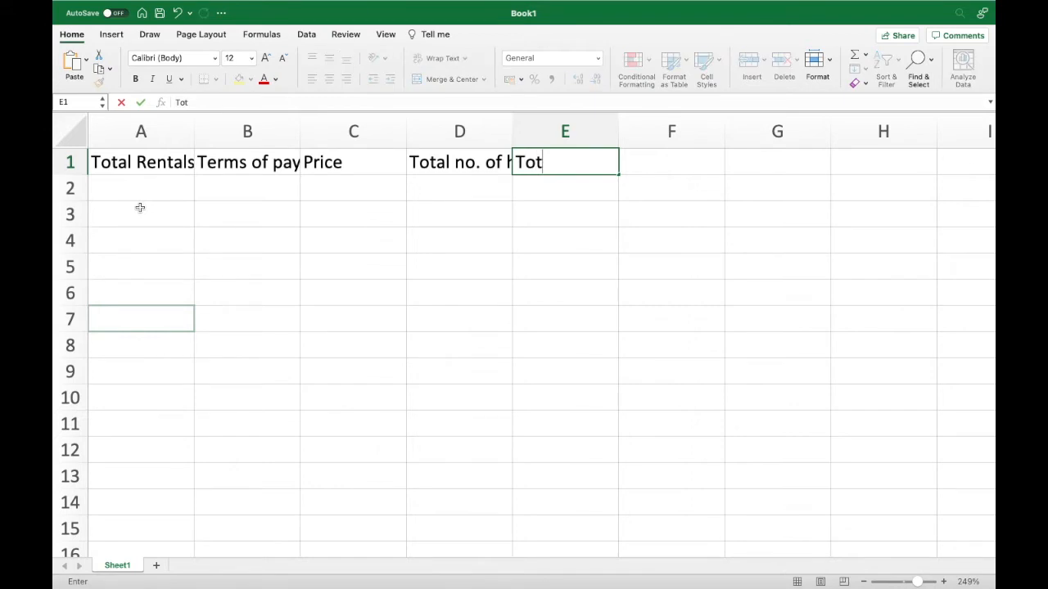
type("al cost")
key("Return")
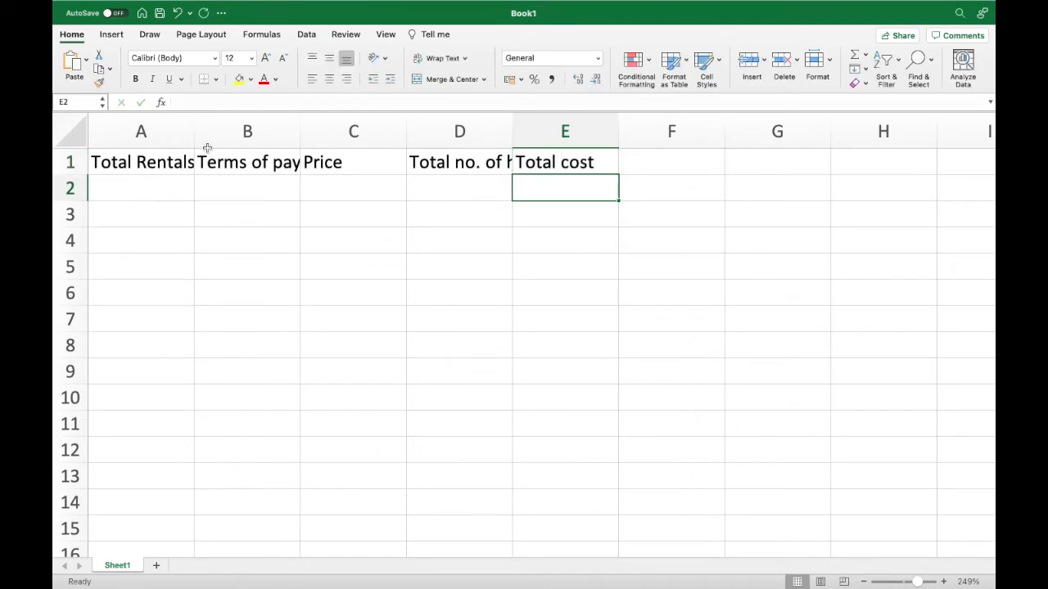
Adjust the widths of columns A through E to fit their heading text.
left_click_drag(195, 124, 205, 124)
left_click_drag(311, 129, 365, 129)
left_click_drag(469, 134, 468, 133)
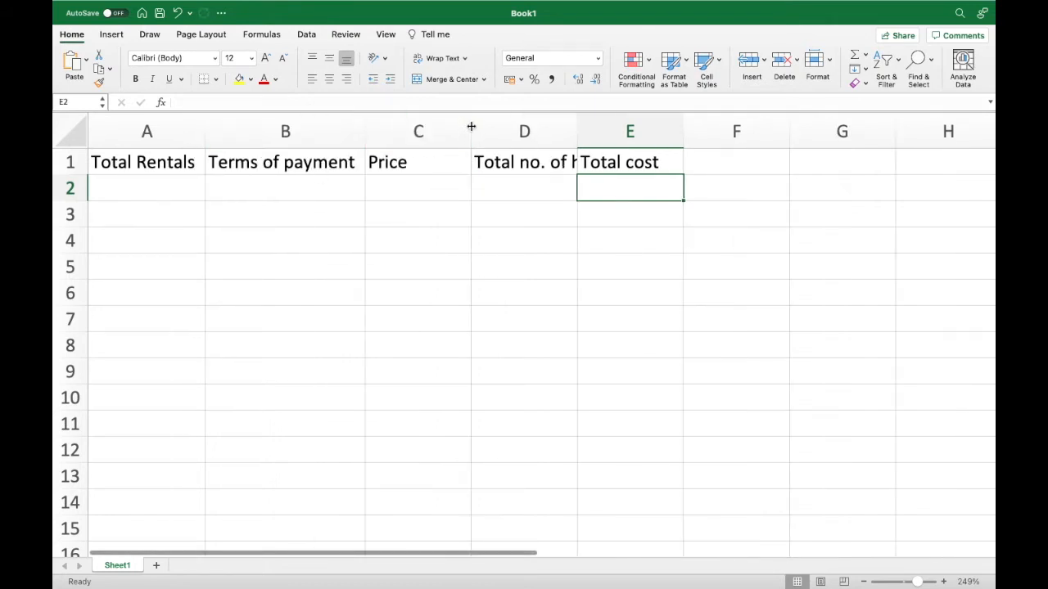
double_click(471, 130)
double_click(521, 123)
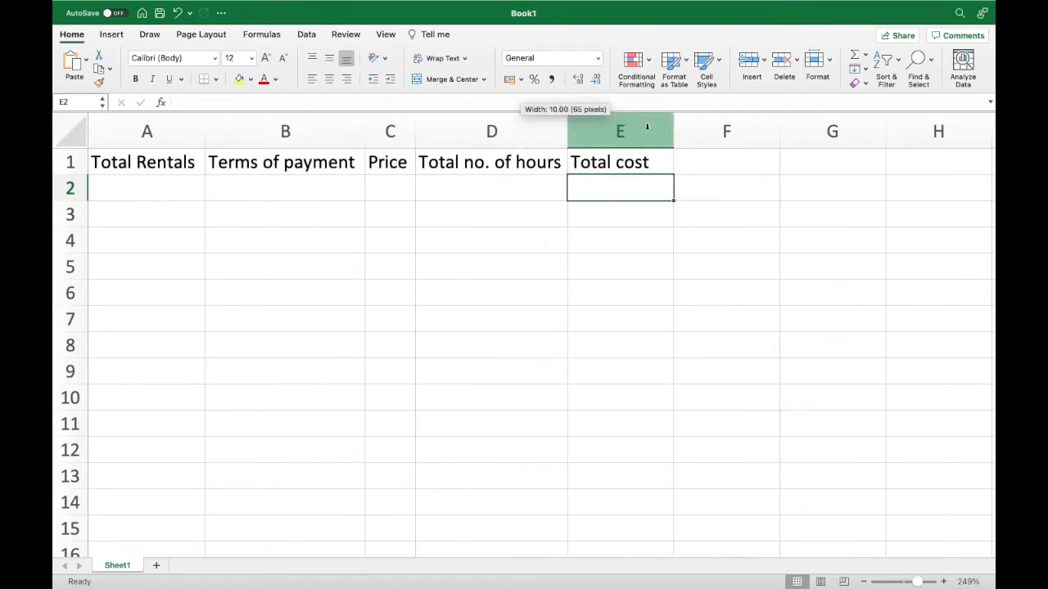
left_click_drag(672, 129, 673, 130)
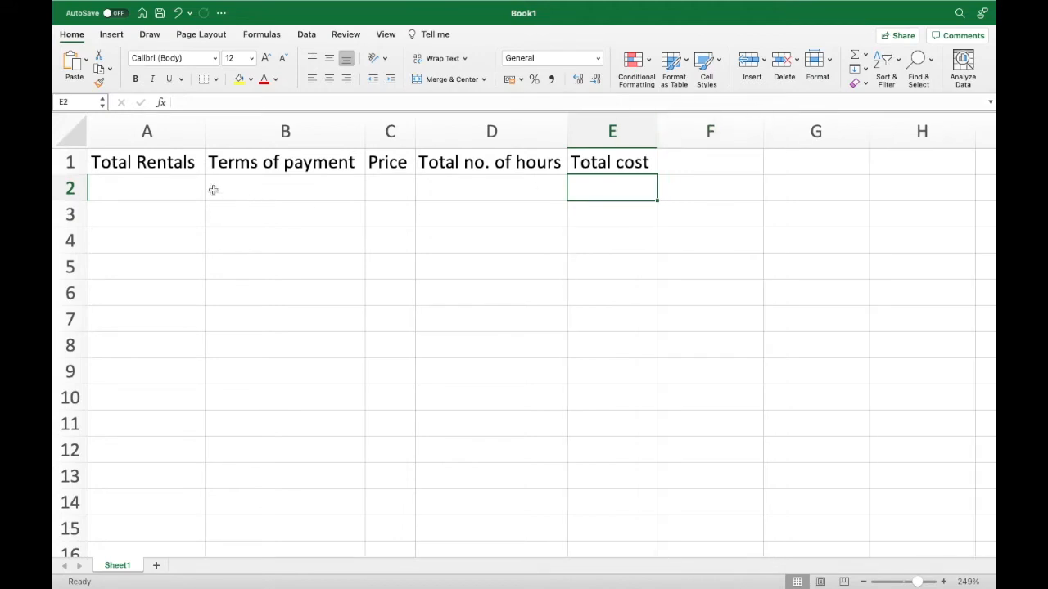
List the rental items Internet, Games and MS Office in cells A2 to A4.
left_click(177, 191)
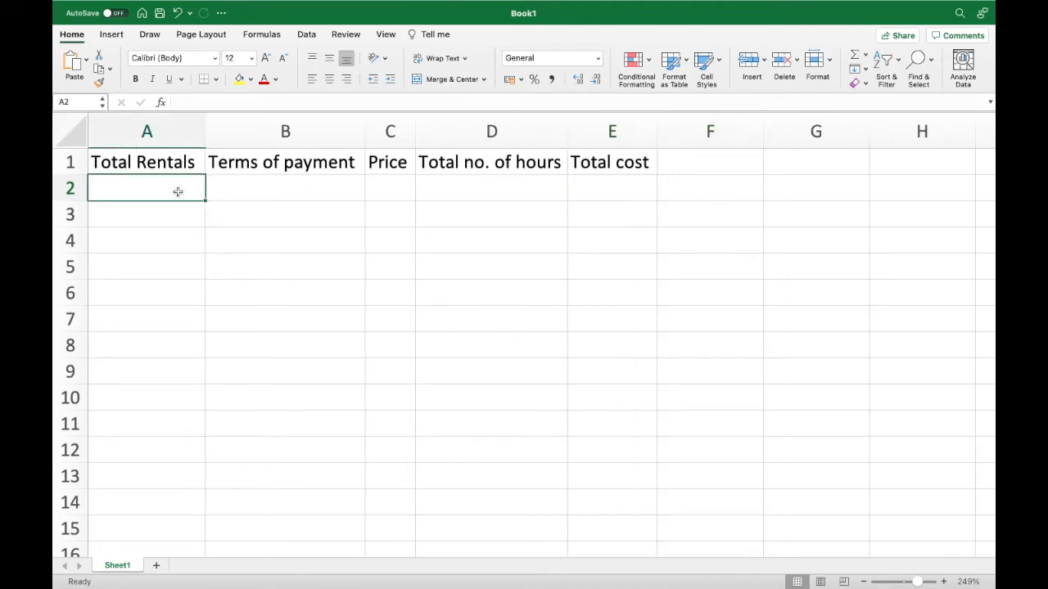
type("Int")
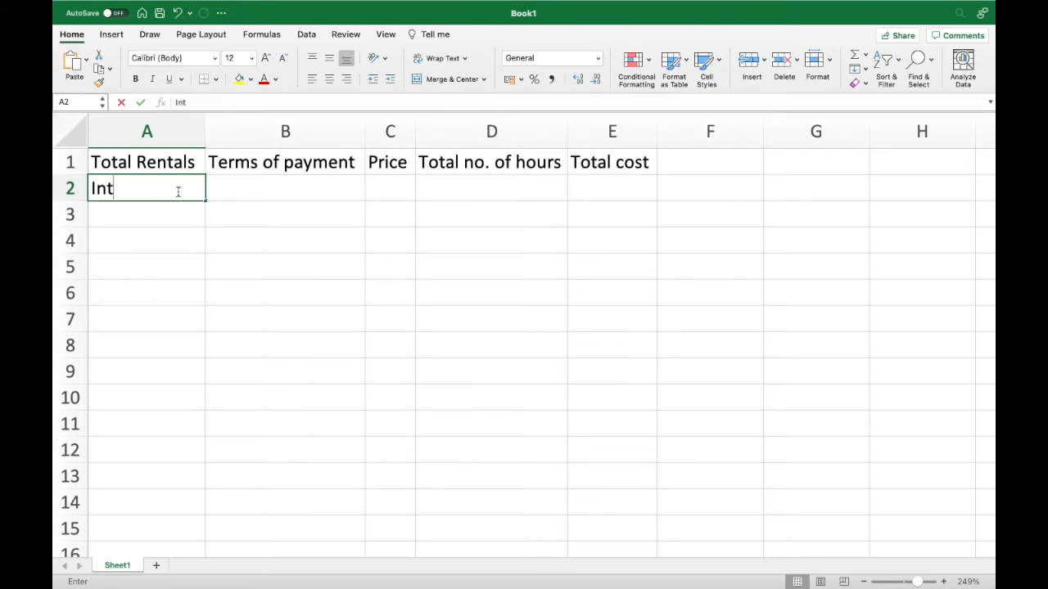
type("ernet")
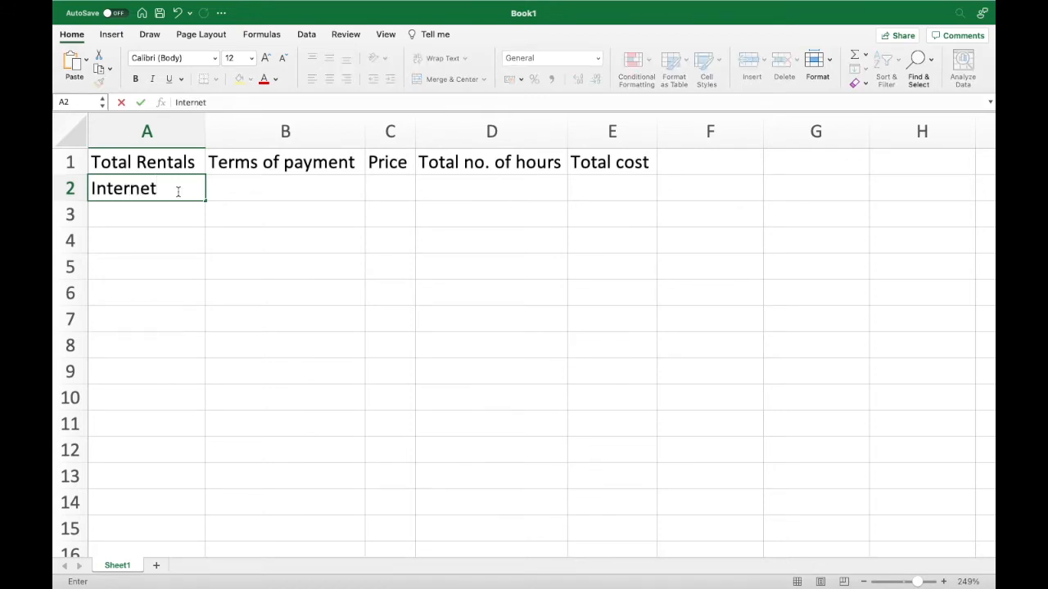
key("Return")
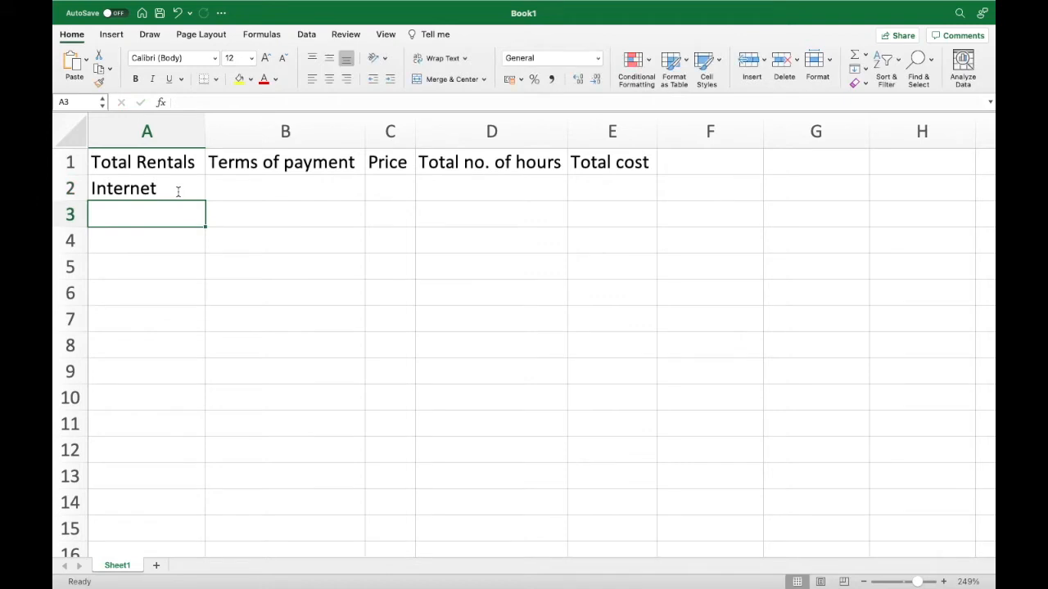
type("Games")
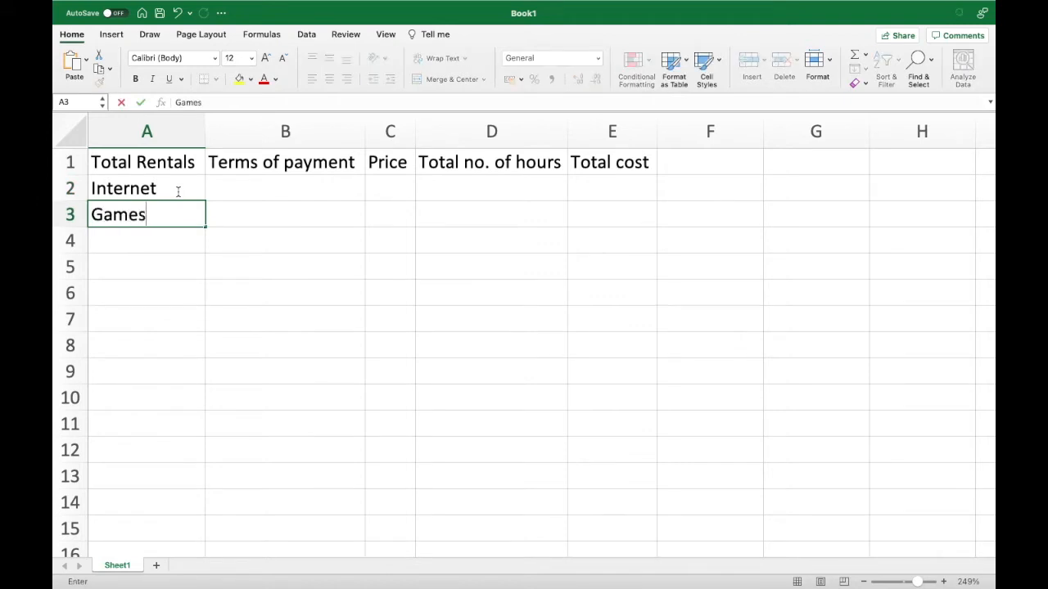
key("Return")
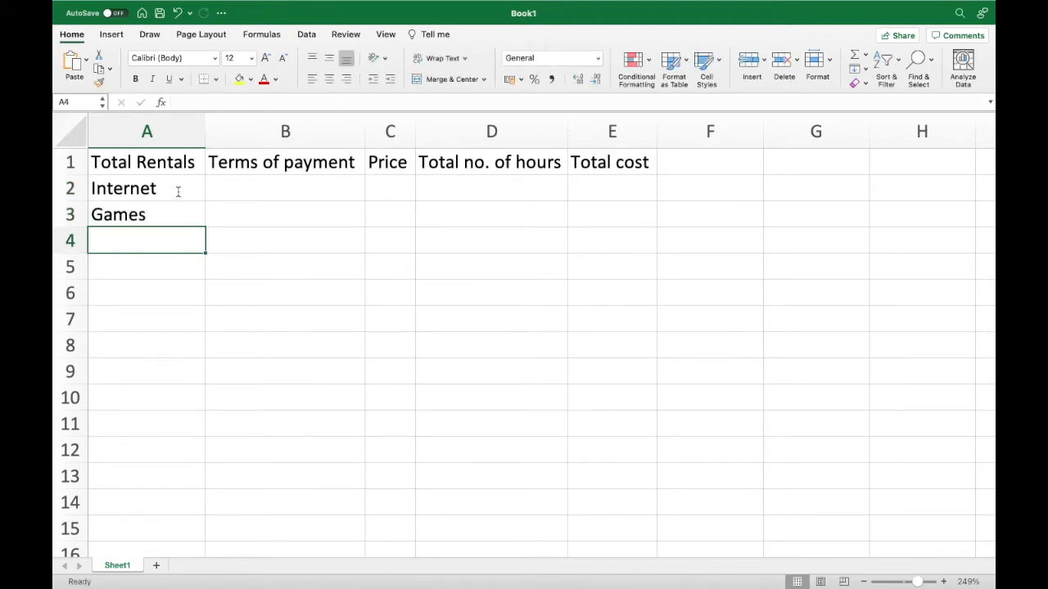
type("MS ")
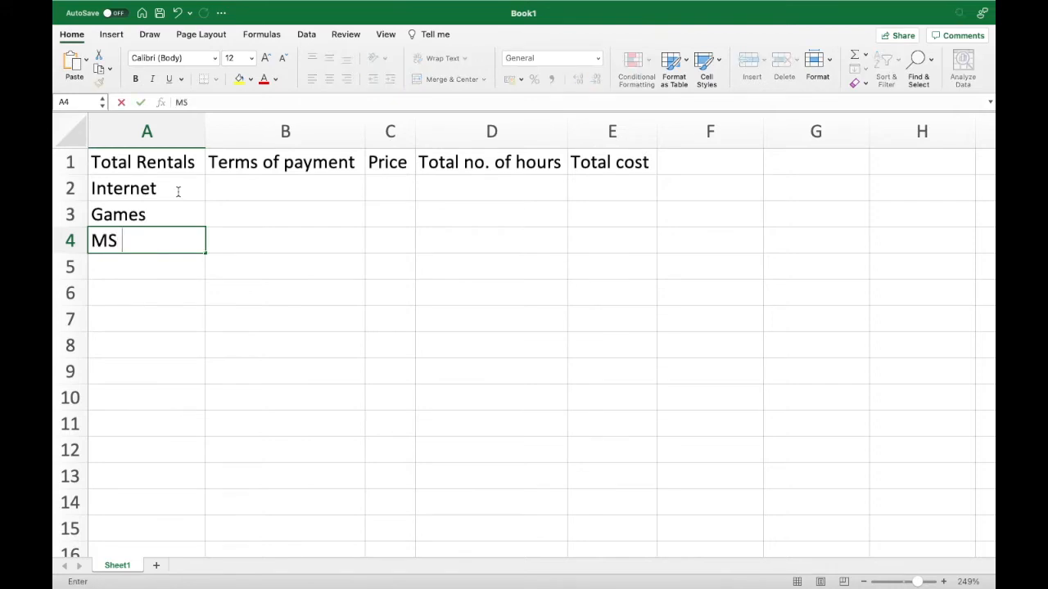
type("Office")
key("Tab")
Enter "per hour" as the terms of payment for all three rentals in B2 to B4.
key("Up")
key("Up")
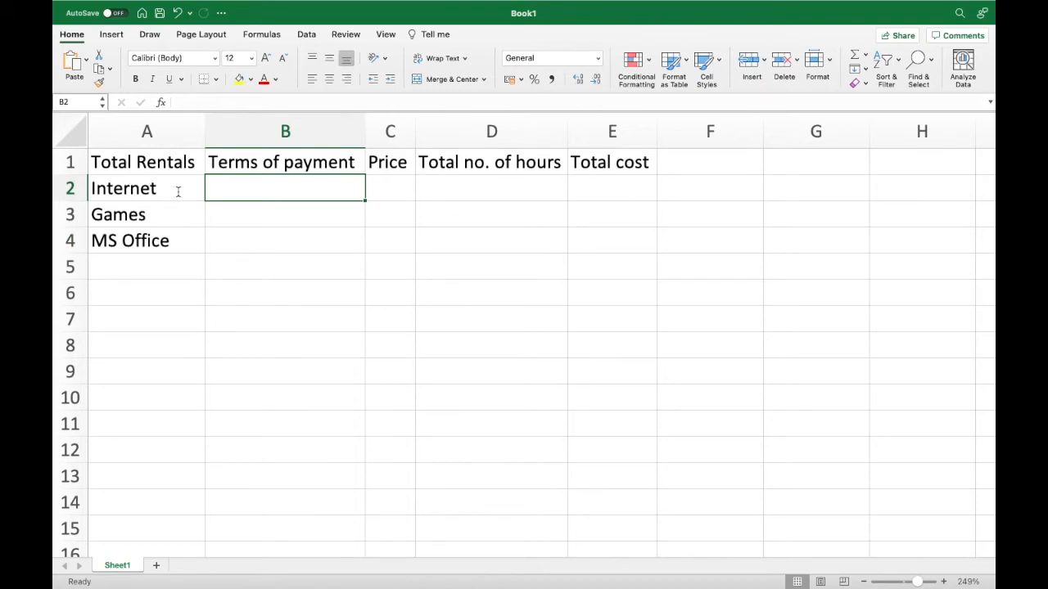
type("per hour")
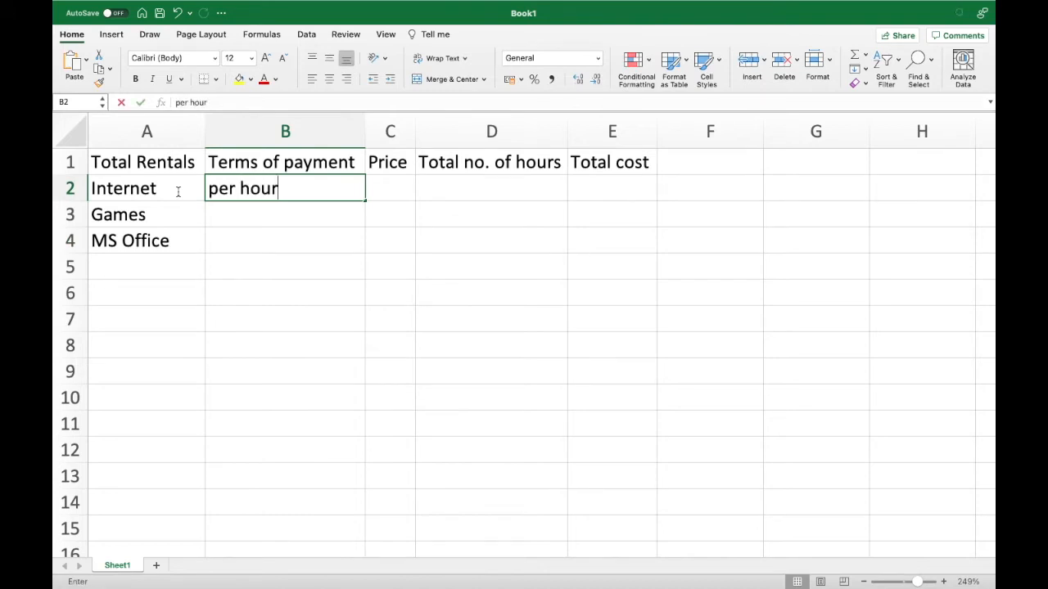
key("Return")
type("per")
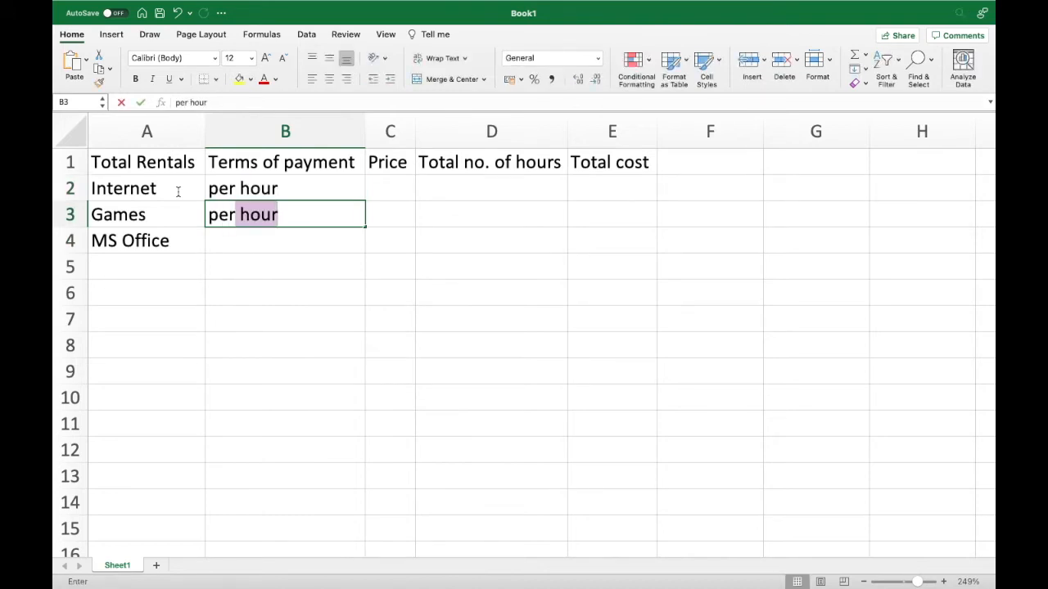
key("Return")
type("per hour")
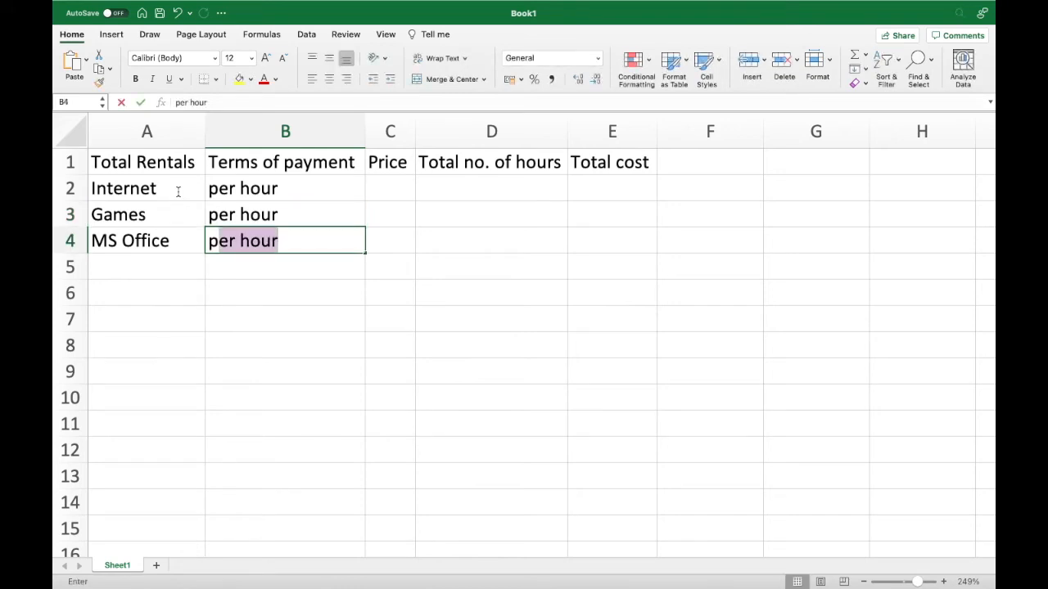
key("Return")
Enter the prices 40 for Internet, 60 for Games and 30 for MS Office in C2 to C4.
key("Up")
key("Up")
key("Up")
key("Right")
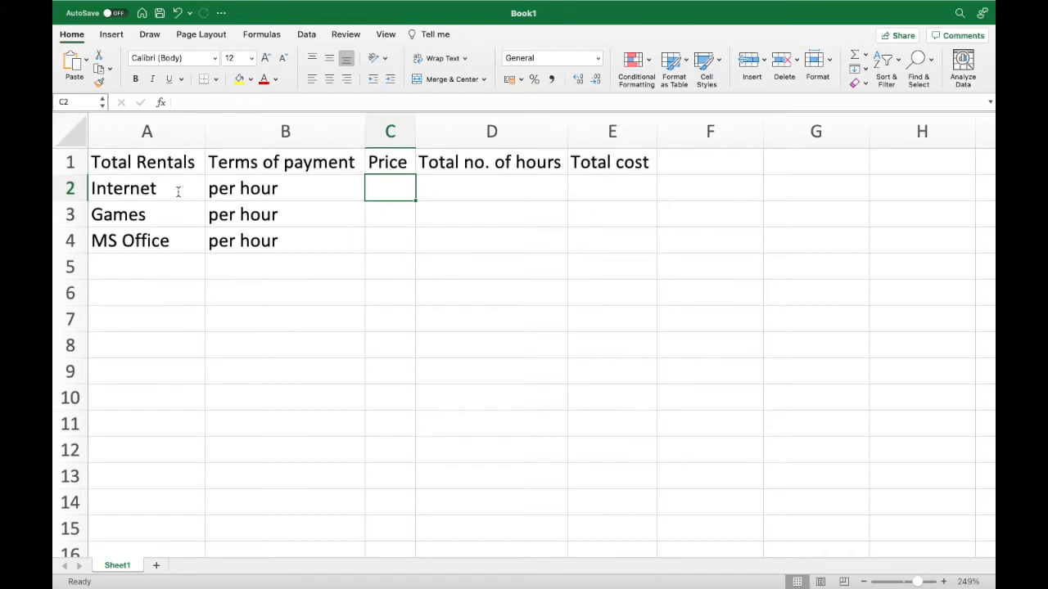
type("40")
key("Return")
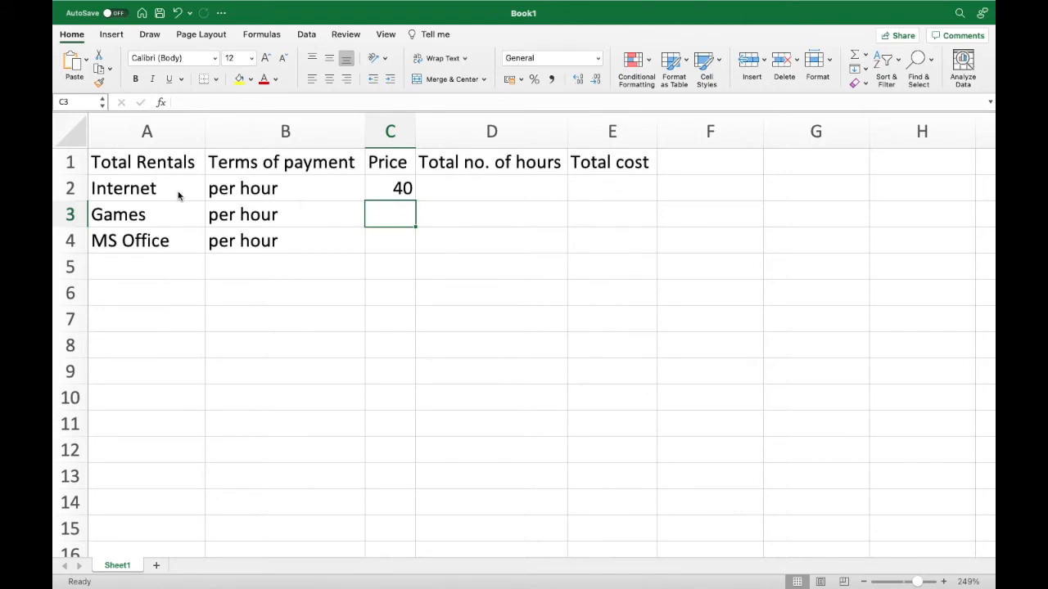
type("60")
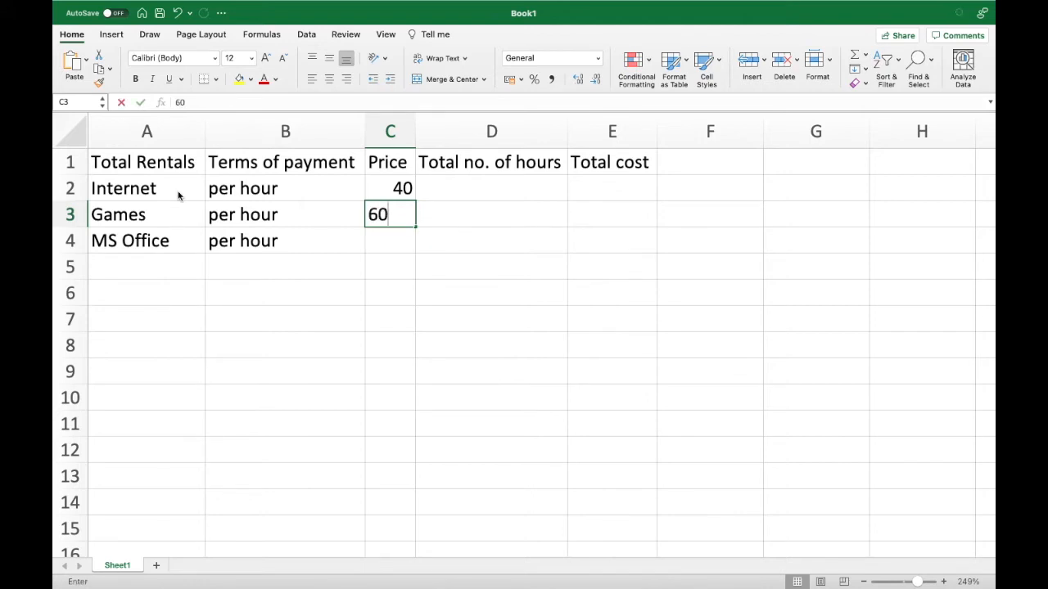
key("Return")
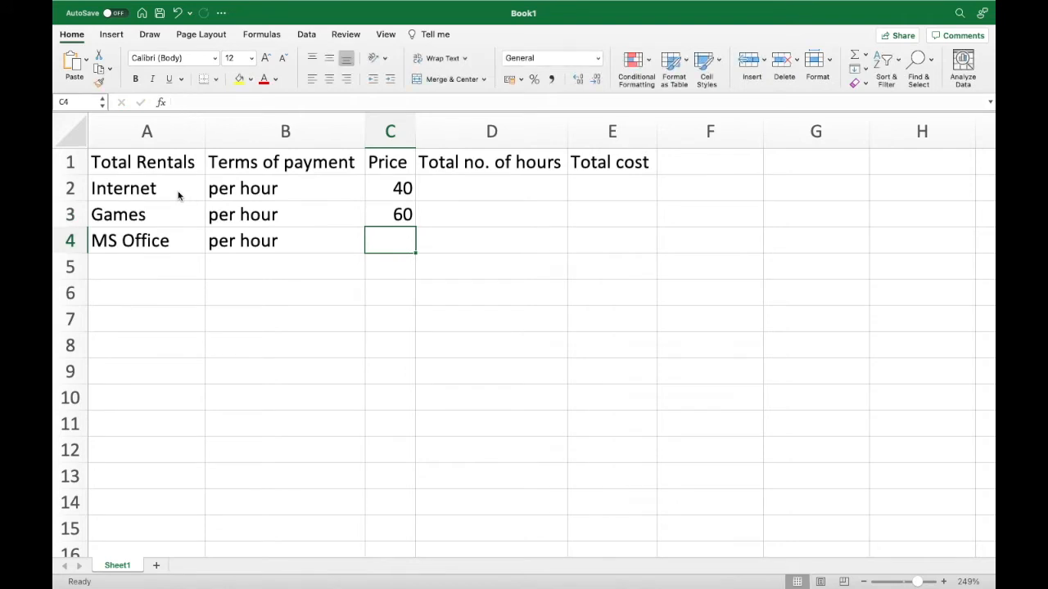
type("30")
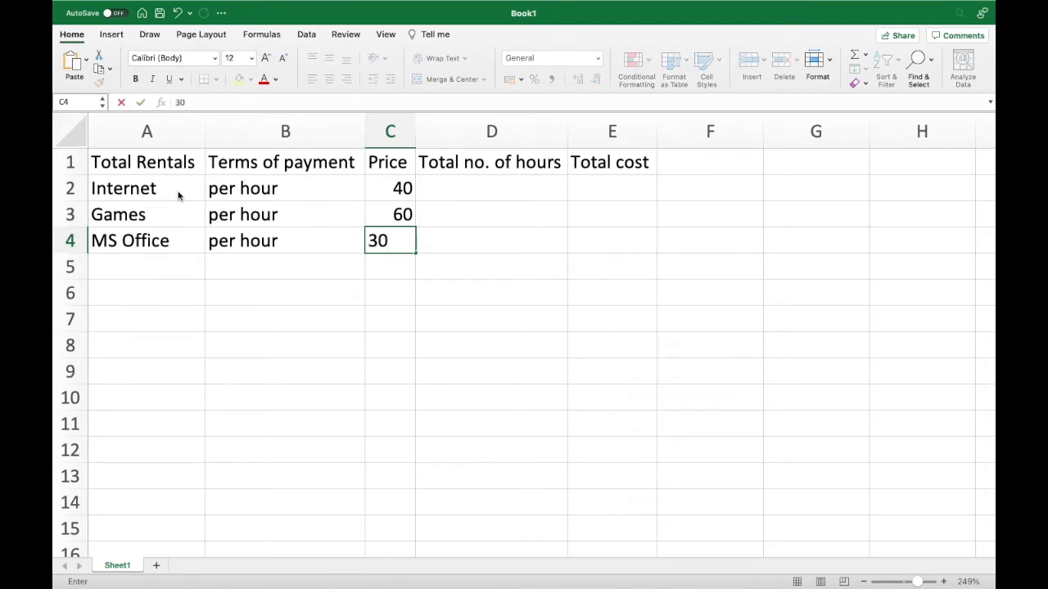
key("Tab")
Enter the total number of hours in D2 to D4: 8 for Internet, 5 for Games and 6 for MS Office.
key("Up")
key("Up")
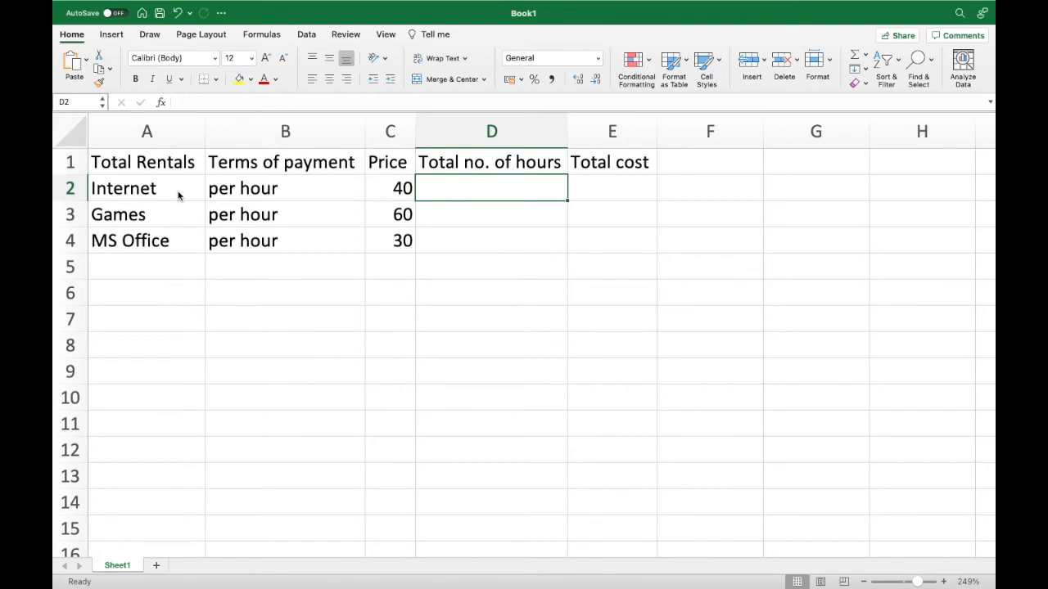
type("8")
key("Return")
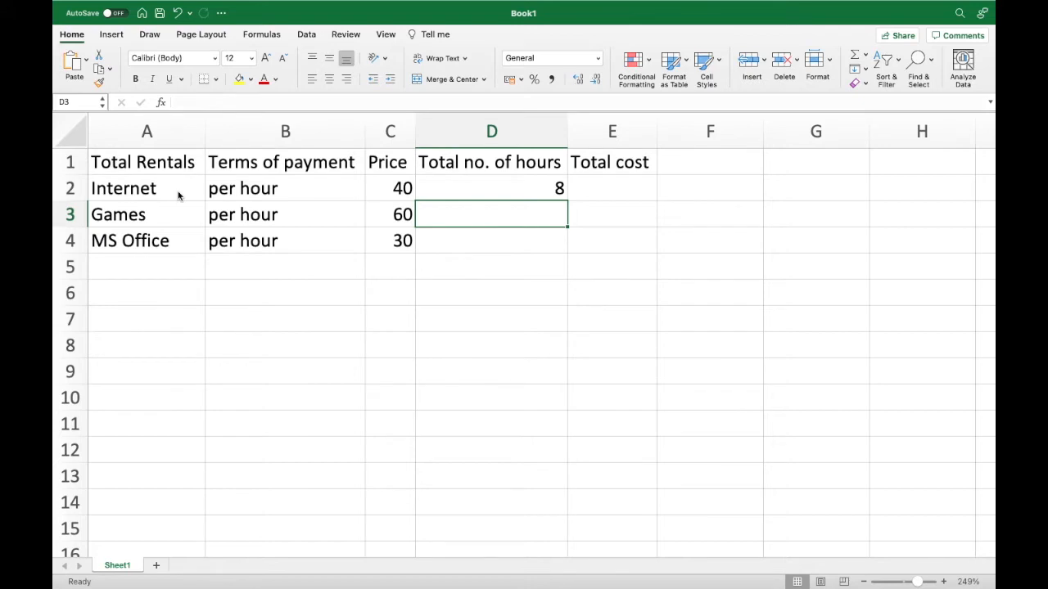
type("5")
key("Return")
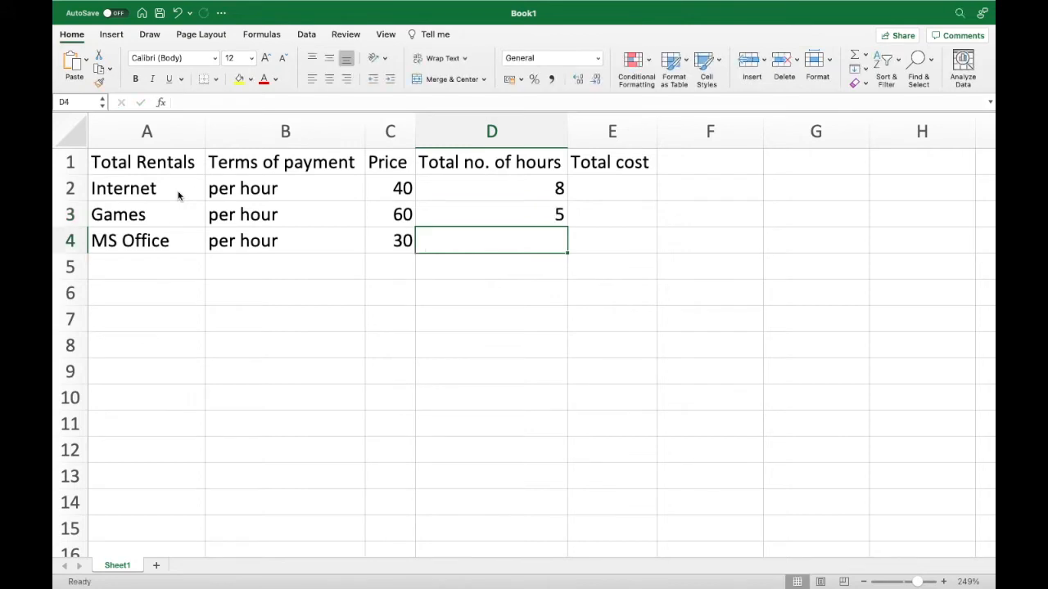
type("6")
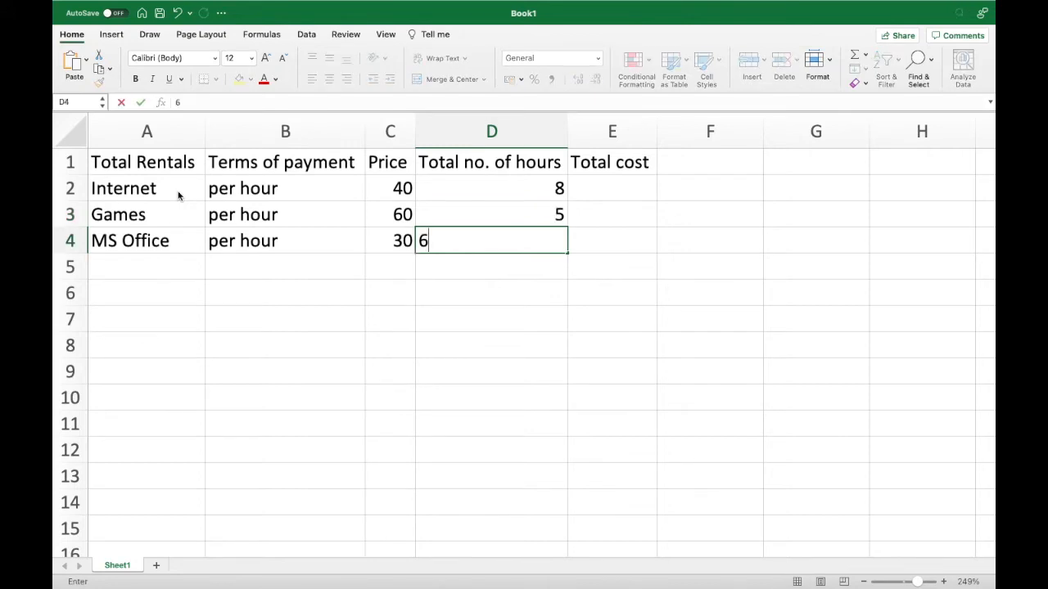
key("Return")
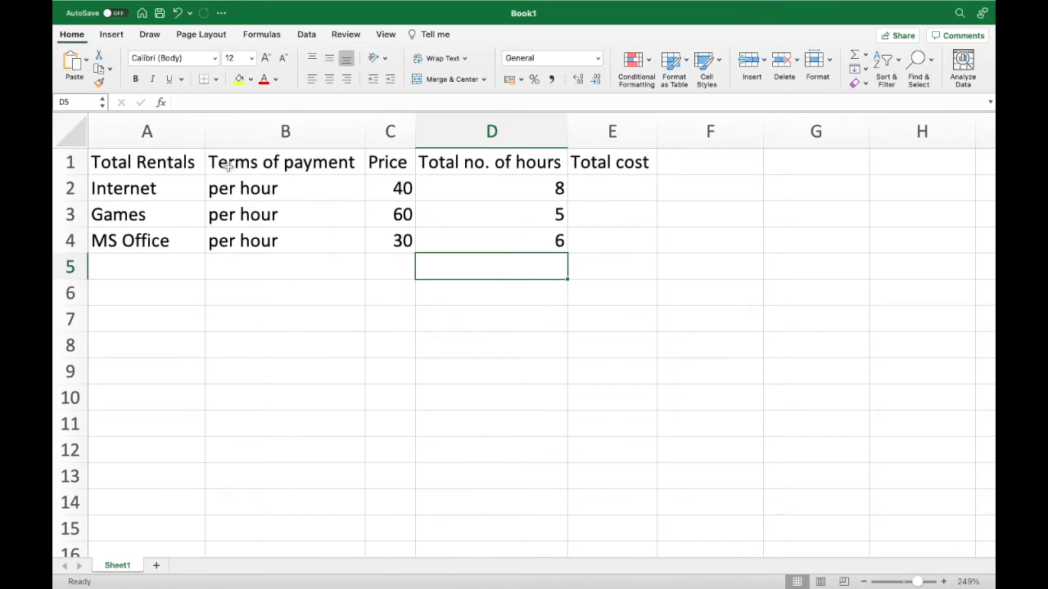
Center the contents of columns A through E horizontally and align them to the middle vertically.
left_click_drag(164, 133, 591, 130)
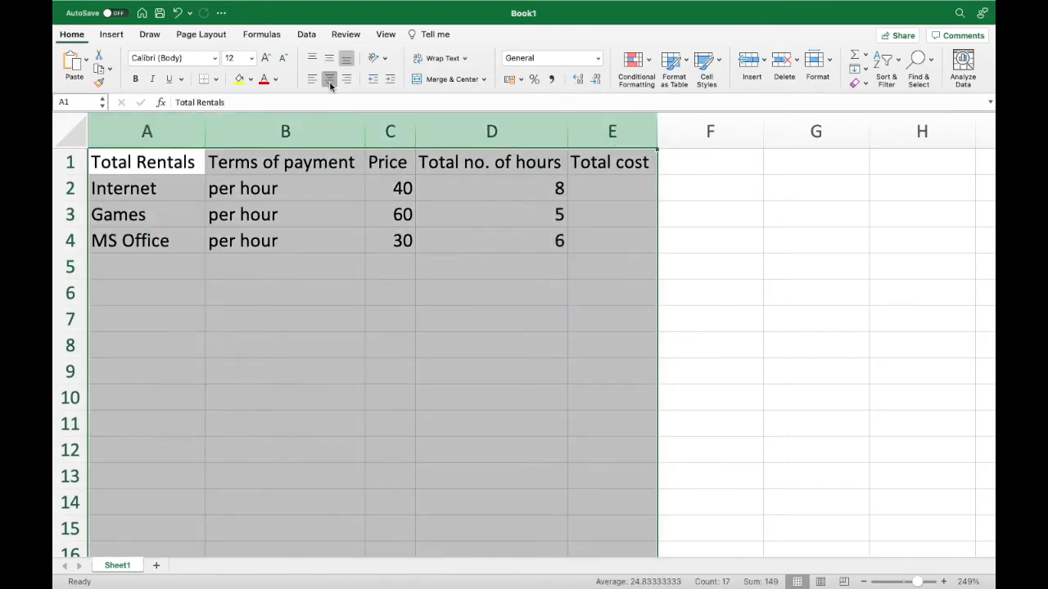
left_click(329, 79)
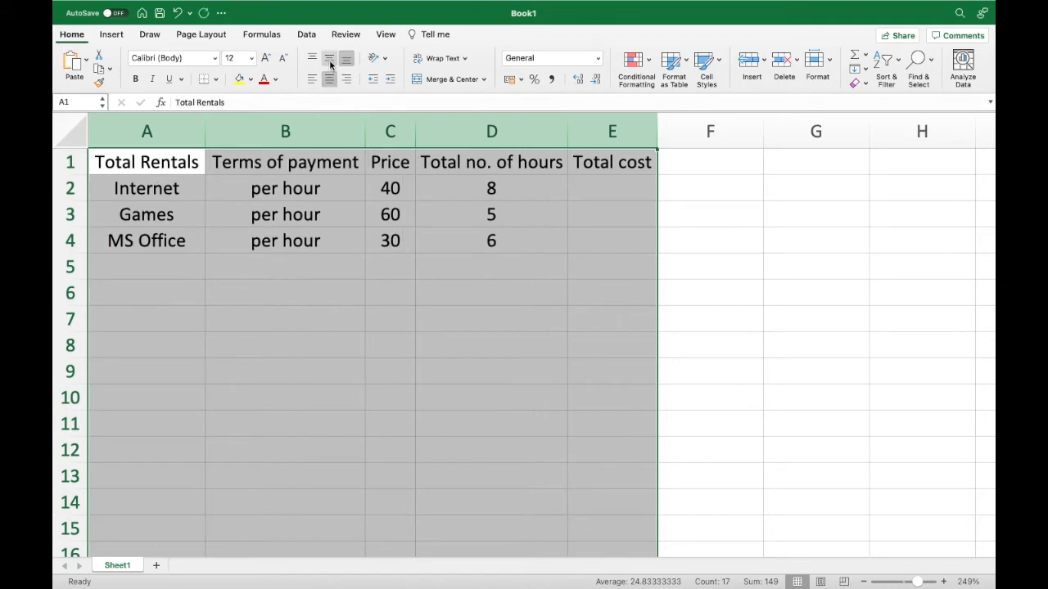
left_click(331, 62)
left_click(319, 248)
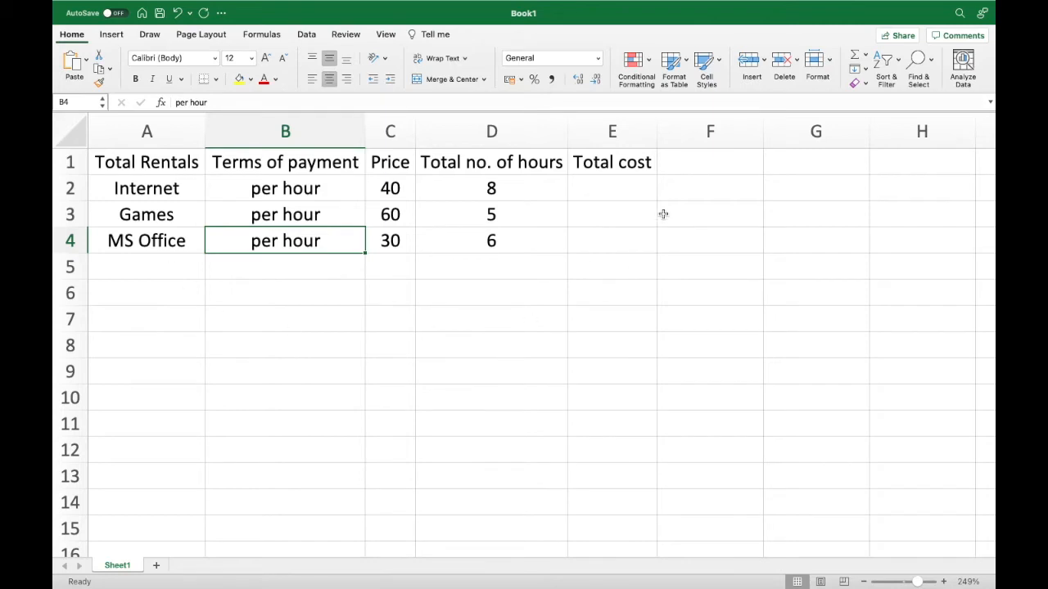
Calculate the Internet total cost in E2 with the typed numbers formula =40*8.
left_click(605, 191)
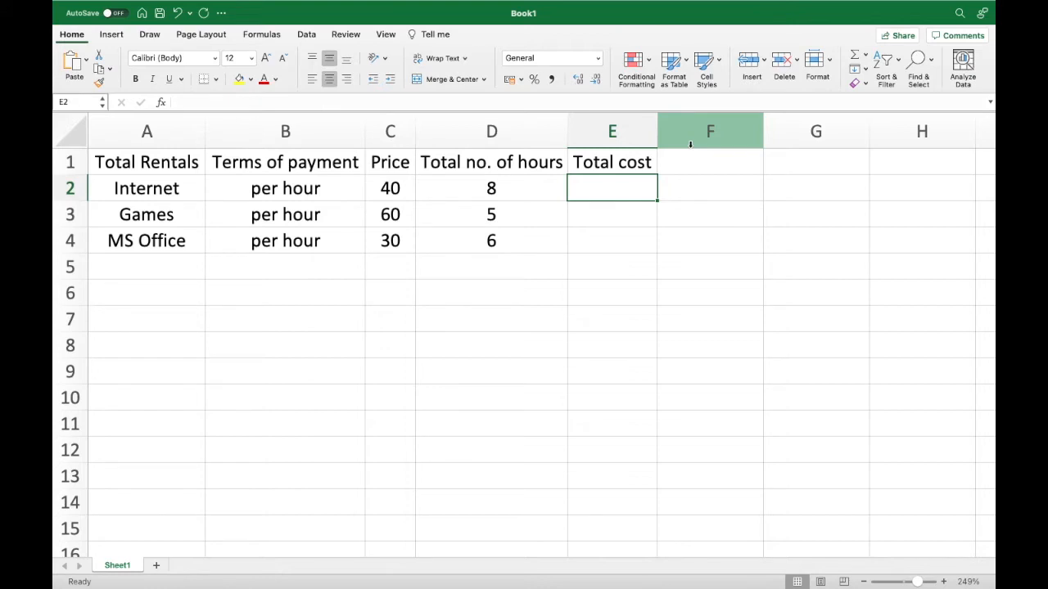
type("=")
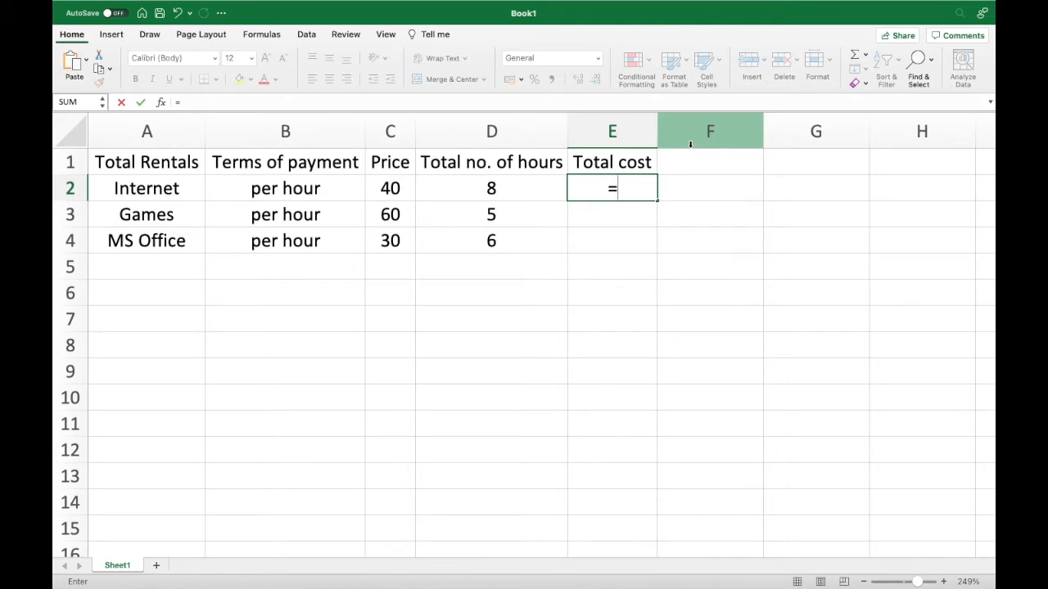
type("40")
type("*")
type("8")
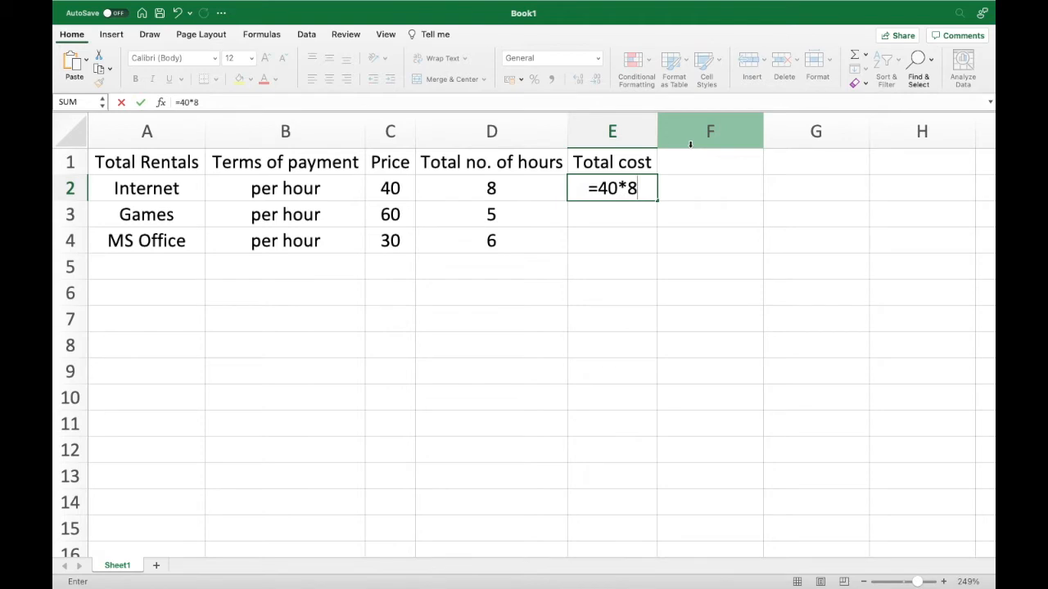
key("Return")
Replace the Internet total cost in E2 with the cell-reference formula =C2*D2.
key("Up")
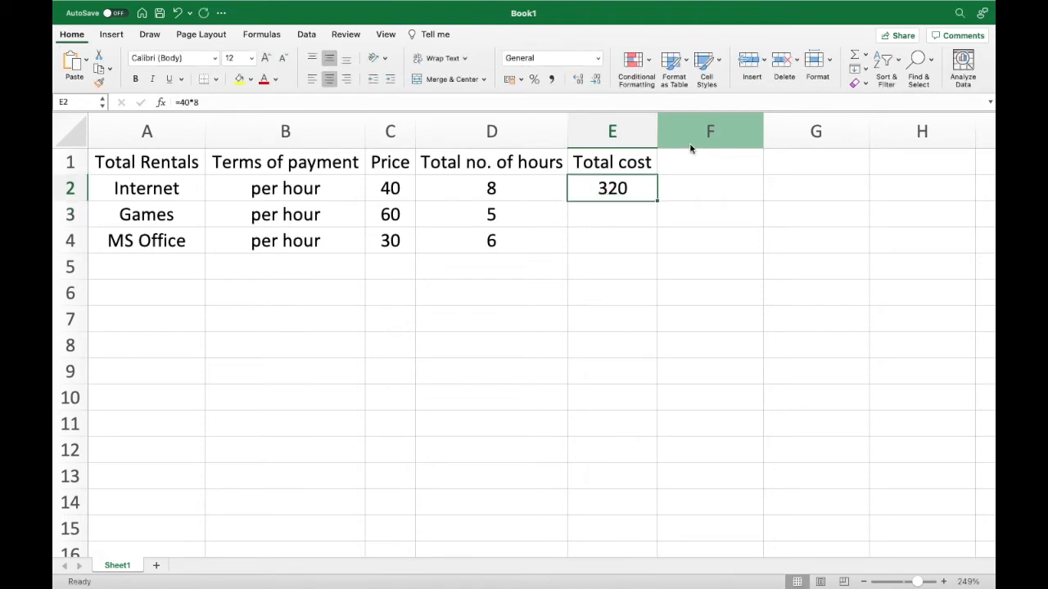
type("=")
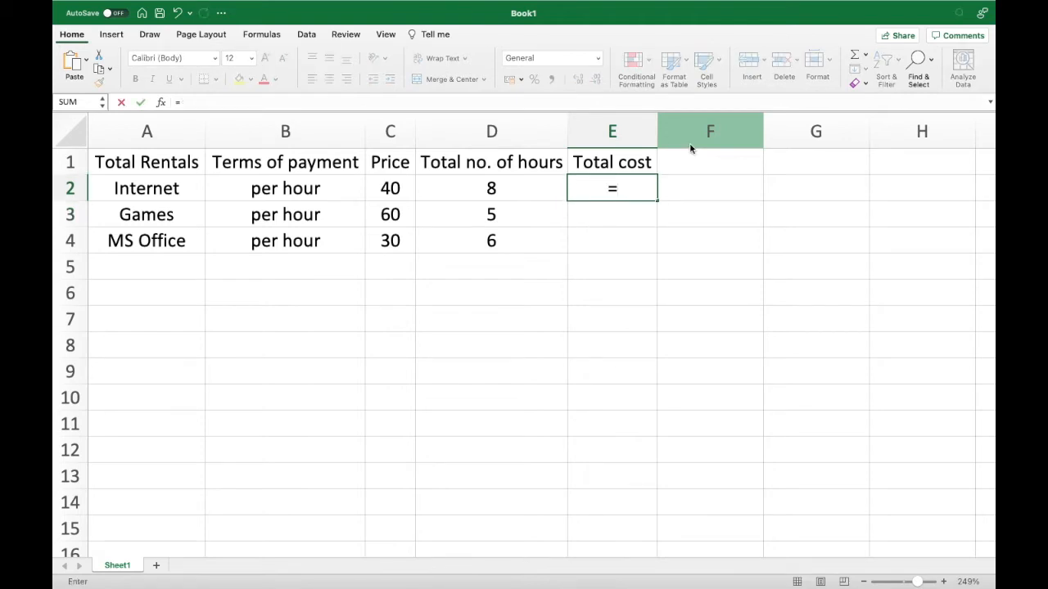
key("Left")
key("Left")
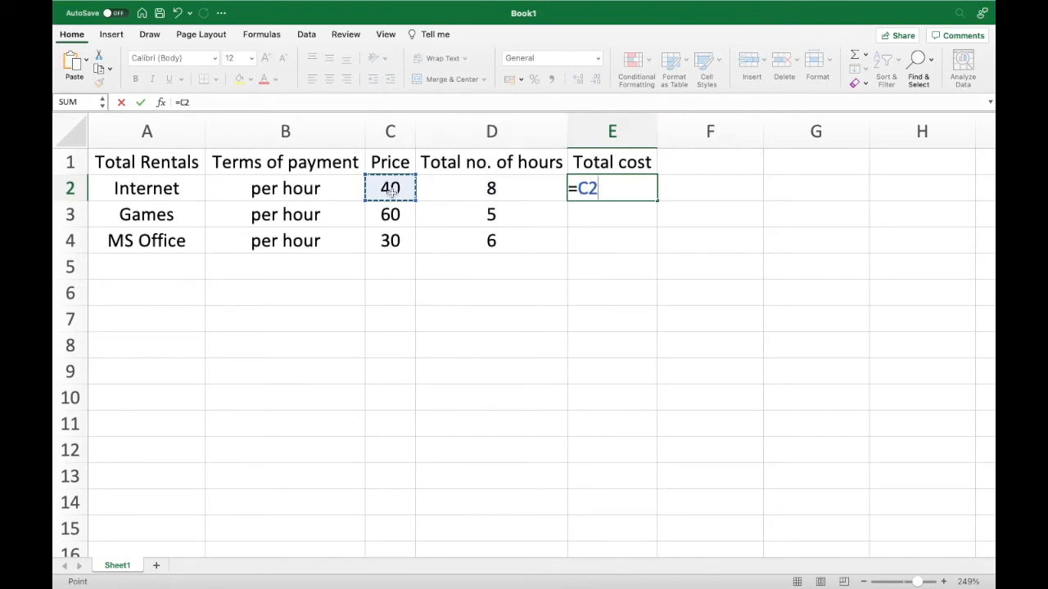
type("*")
left_click(481, 193)
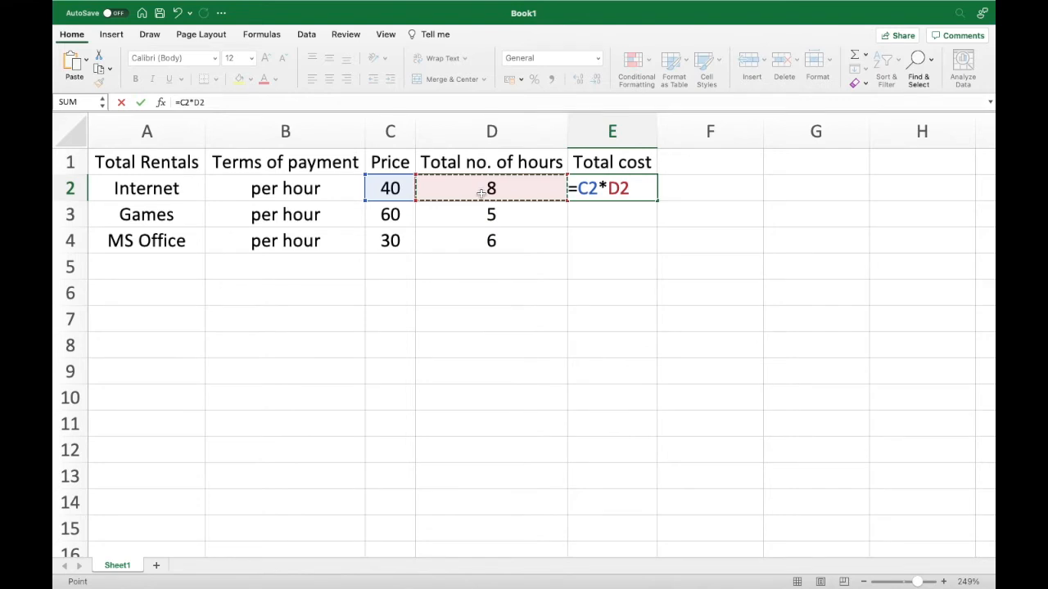
key("Return")
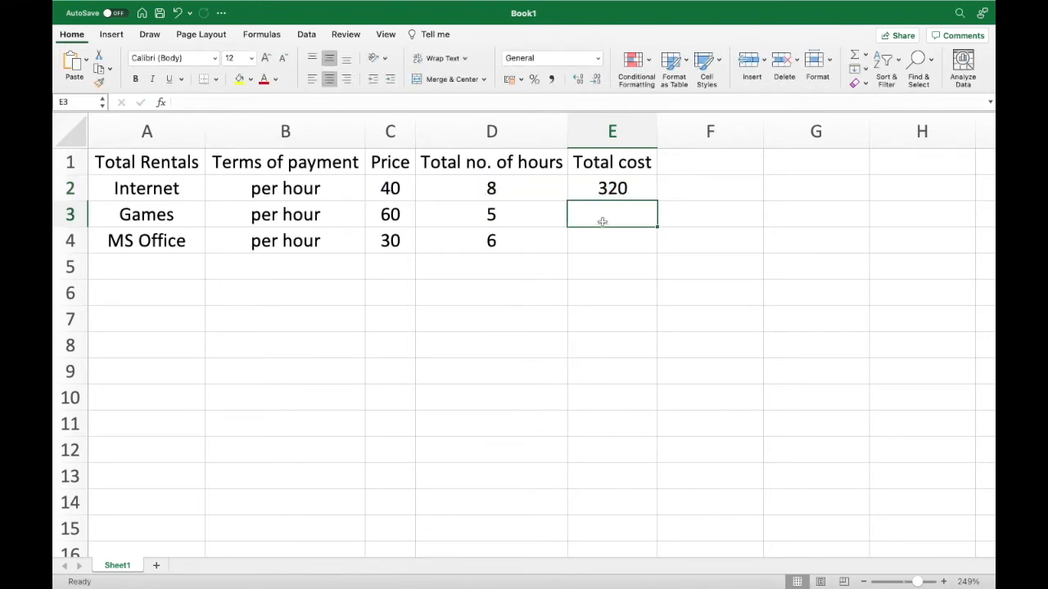
Calculate the Games total cost in E3 with the formula =C3*D3.
type("=")
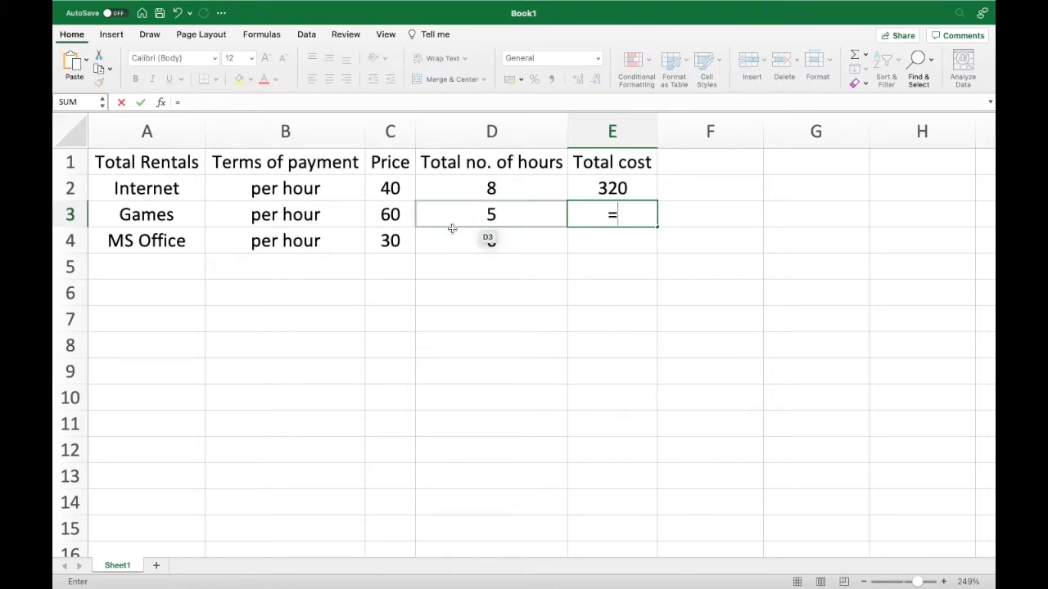
left_click(404, 220)
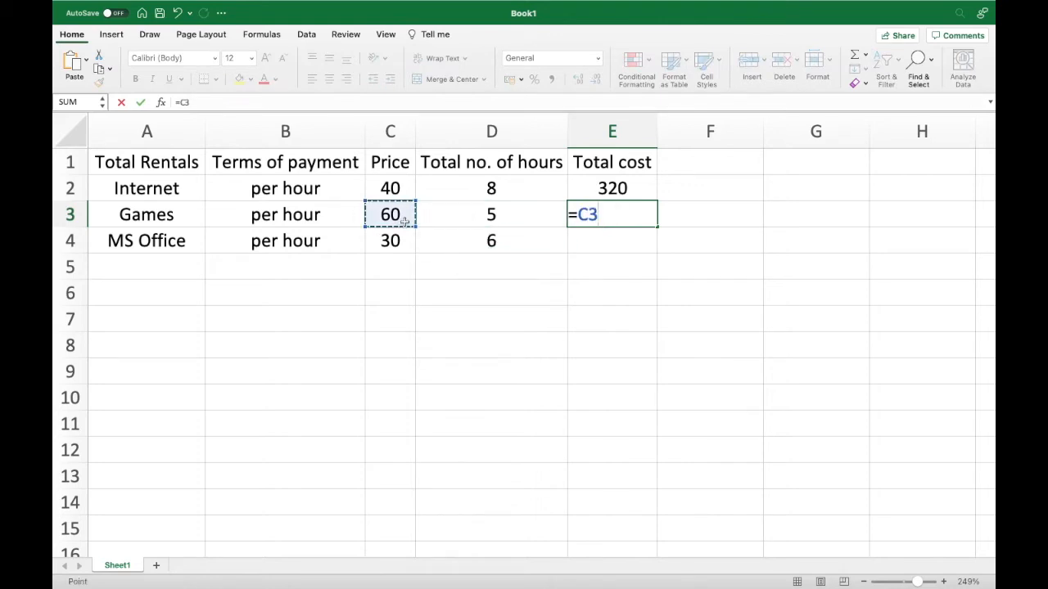
type("*")
left_click(507, 214)
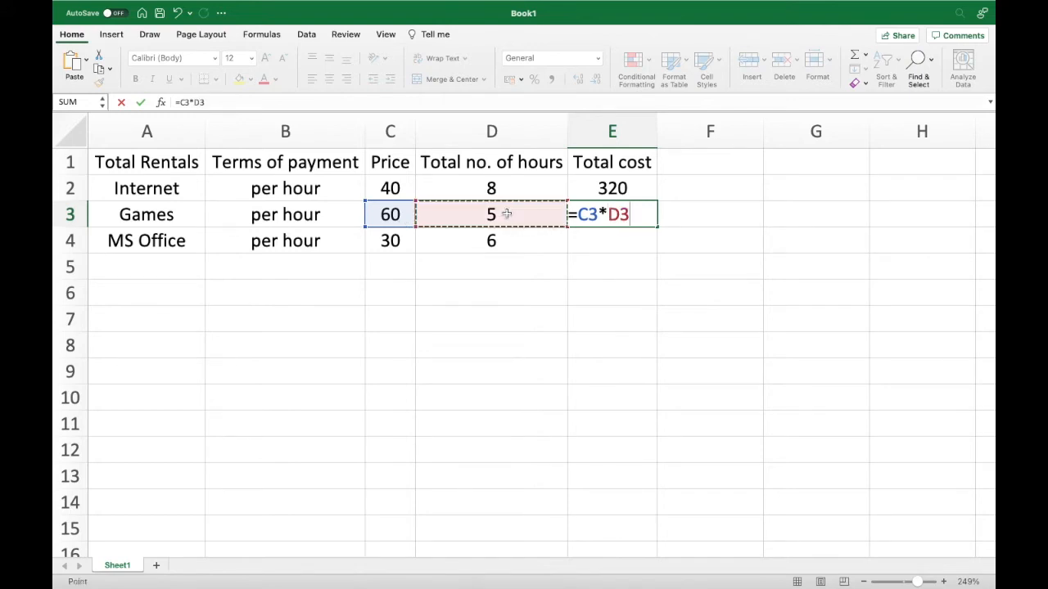
key("Return")
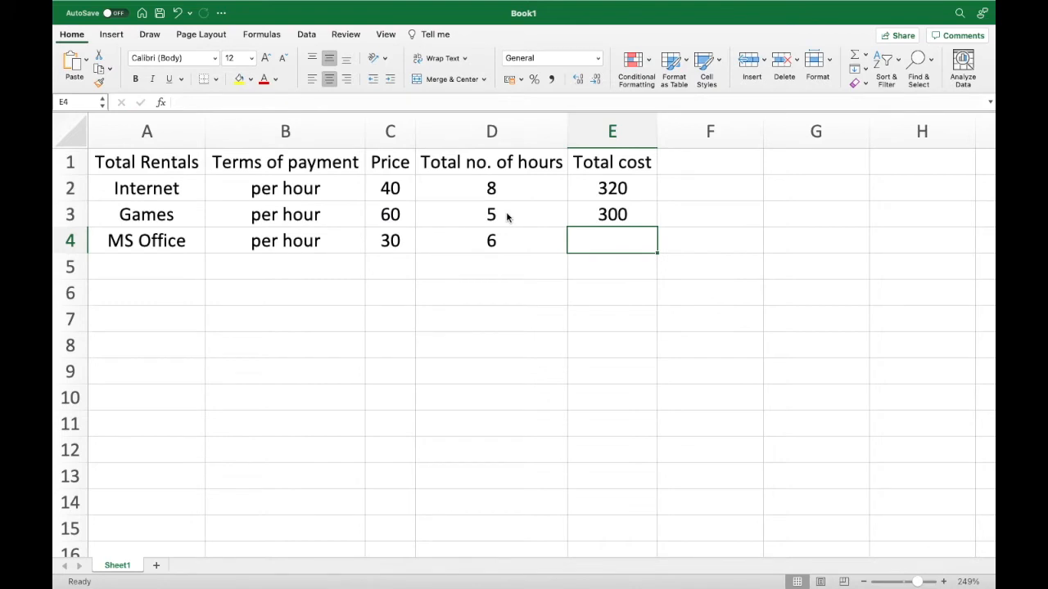
Fill the Games total cost formula from E3 down to E4 for MS Office.
left_click(614, 216)
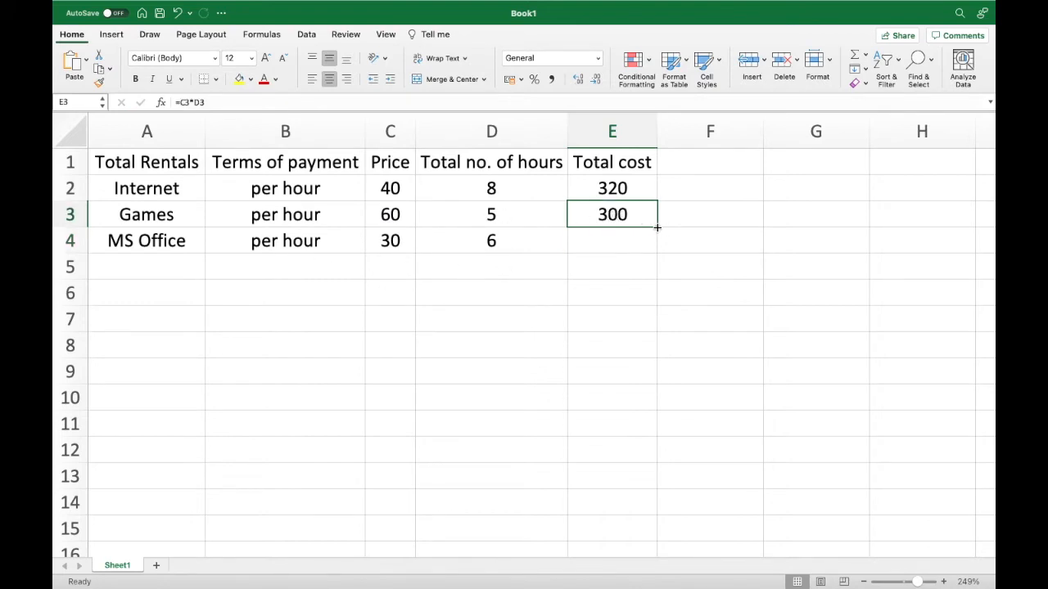
left_click_drag(658, 233, 663, 245)
left_click(625, 242)
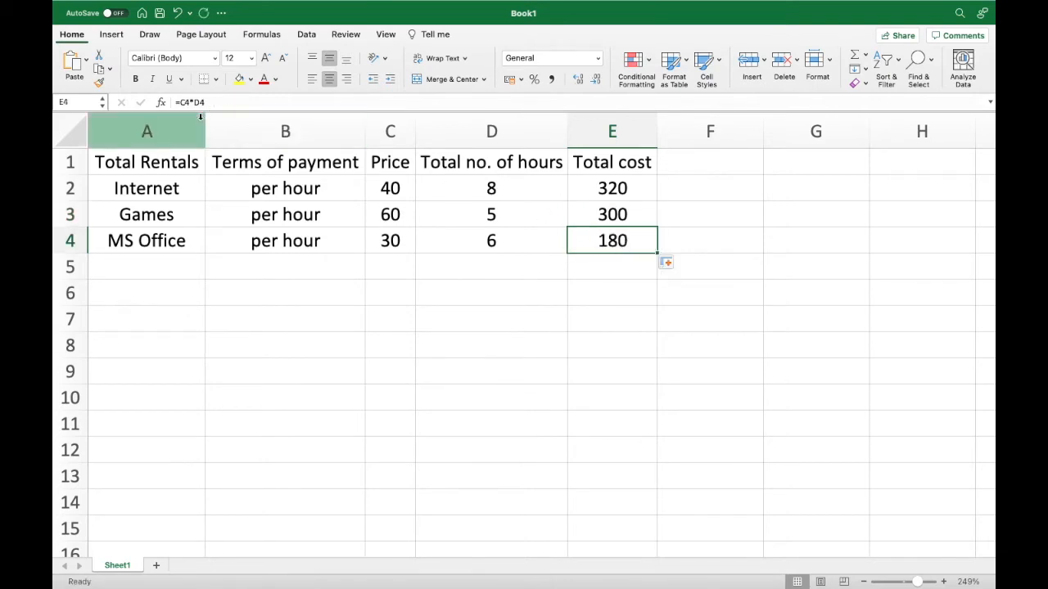
Check the total cost formulas in E2 to E4 against the price and hours cells they refer to.
left_click(632, 189)
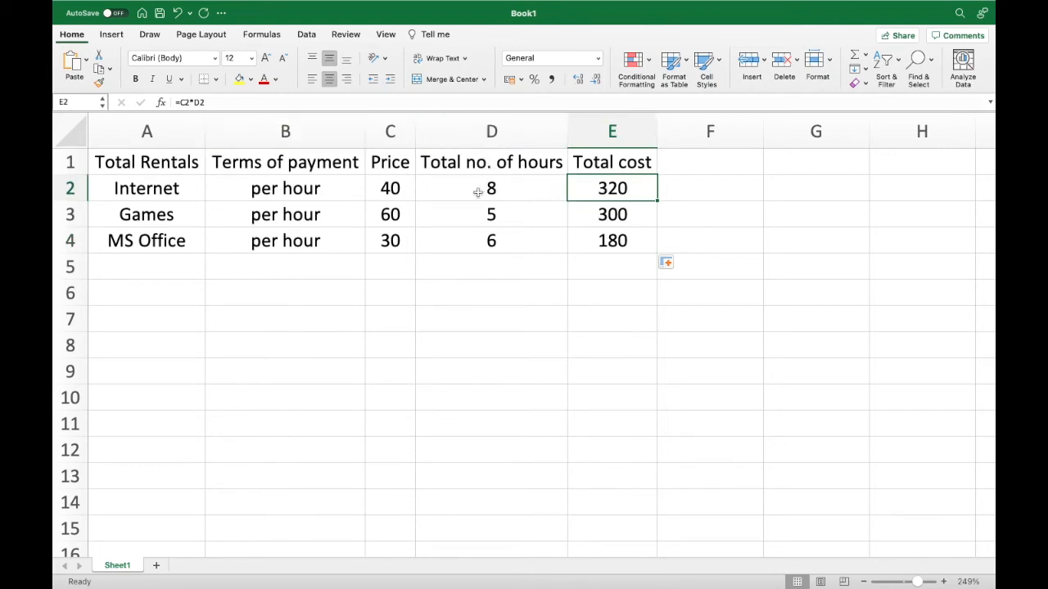
left_click(389, 187)
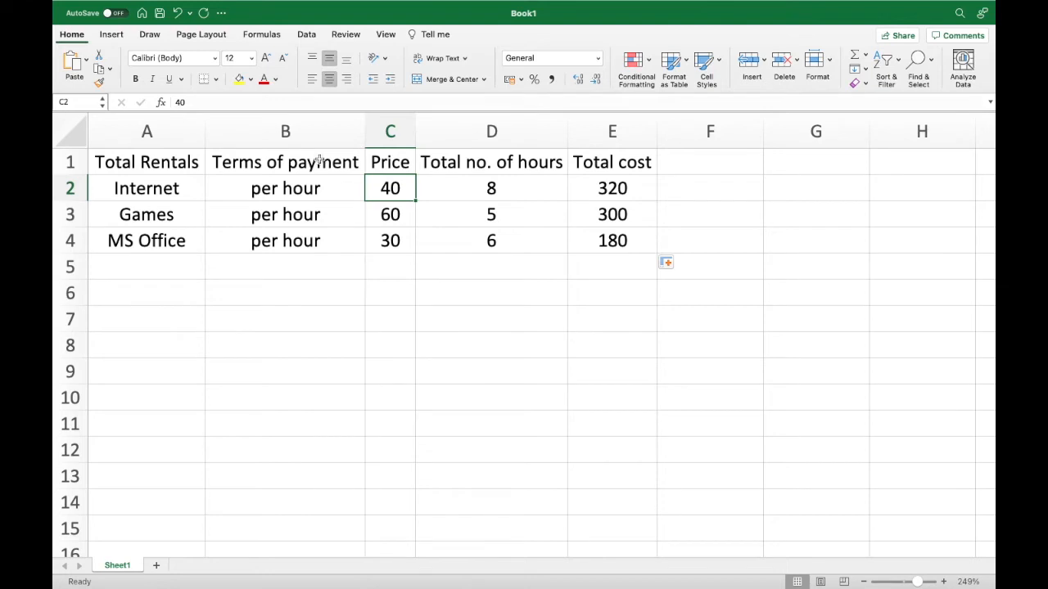
left_click(610, 190)
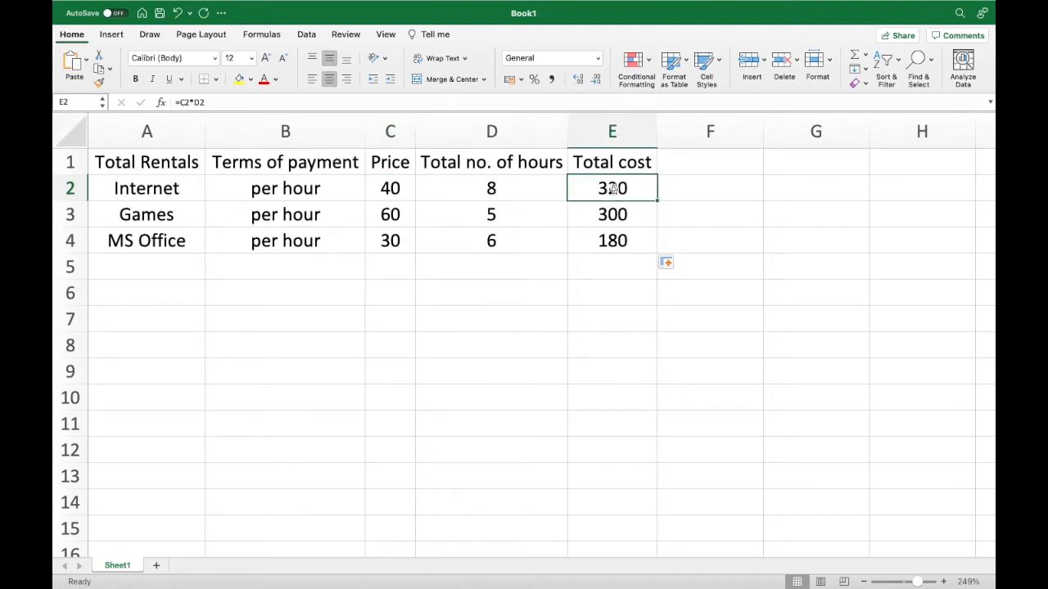
left_click(477, 186)
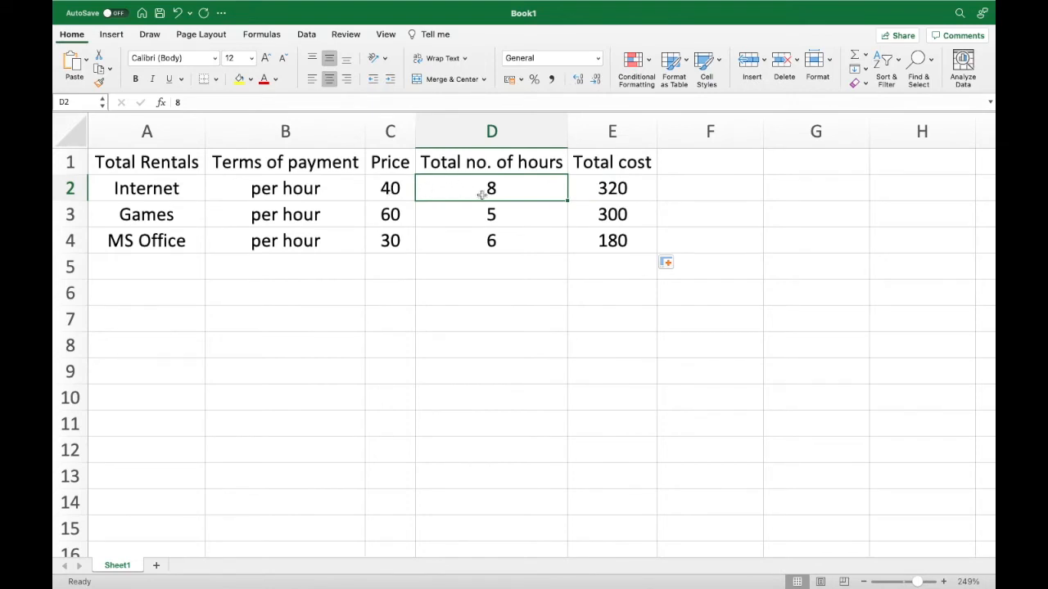
left_click(615, 213)
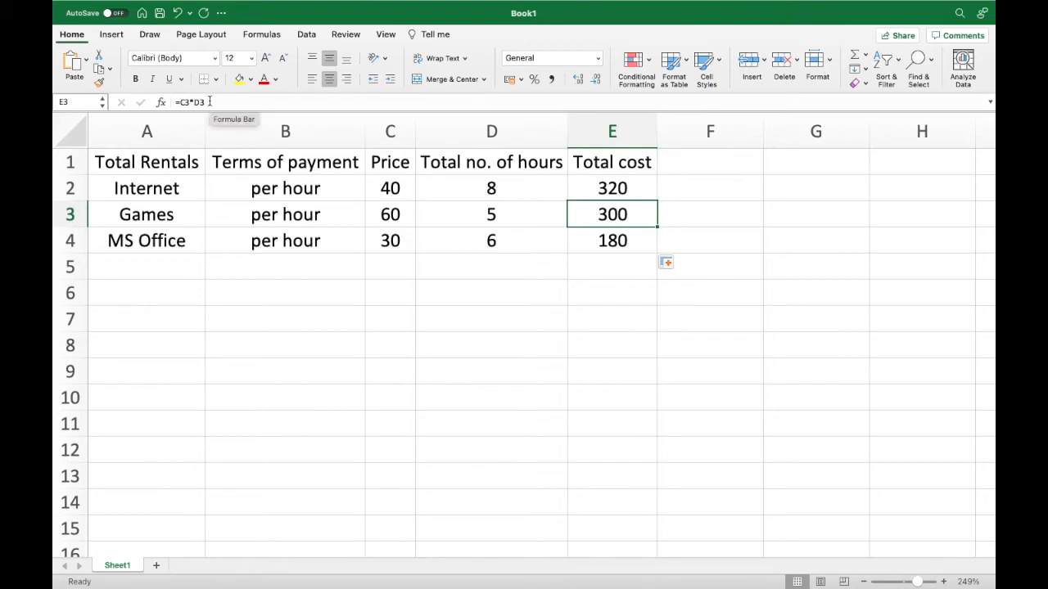
left_click(621, 242)
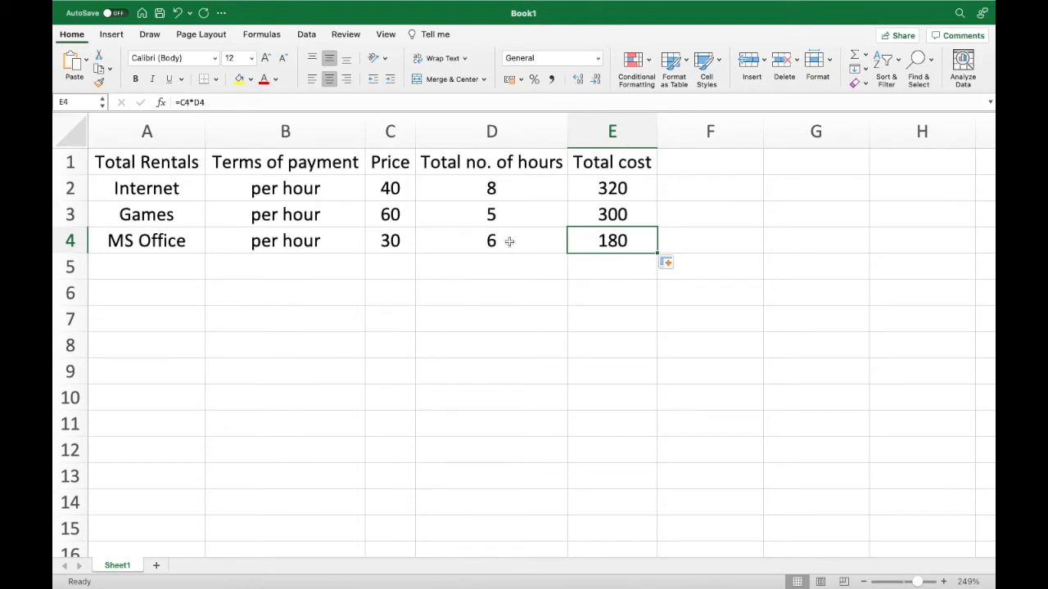
Add up the three rental costs in E5 with the cell-reference formula =E2+E3+E4.
left_click(617, 274)
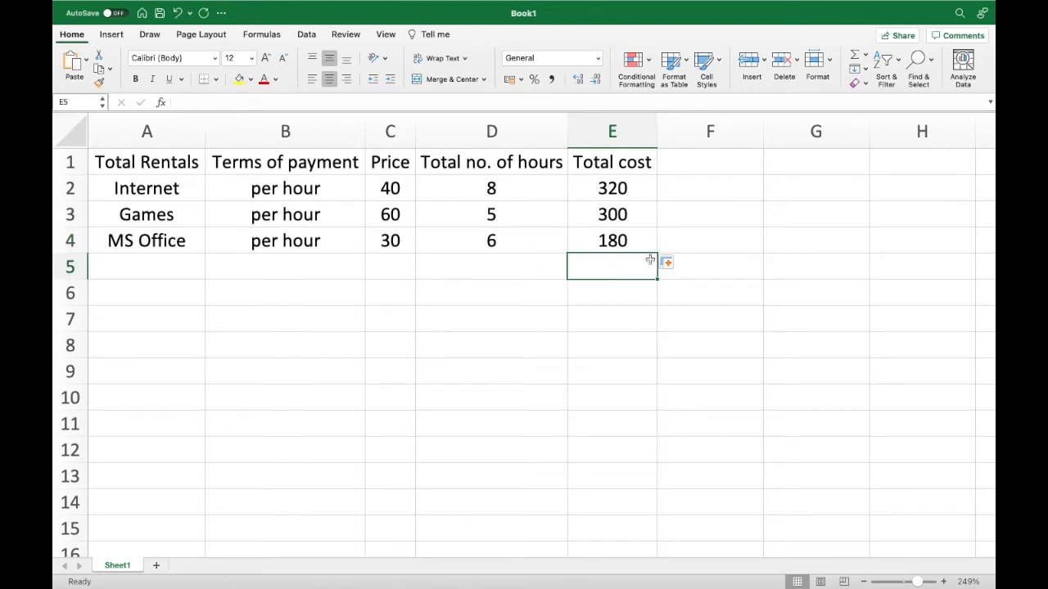
type("=")
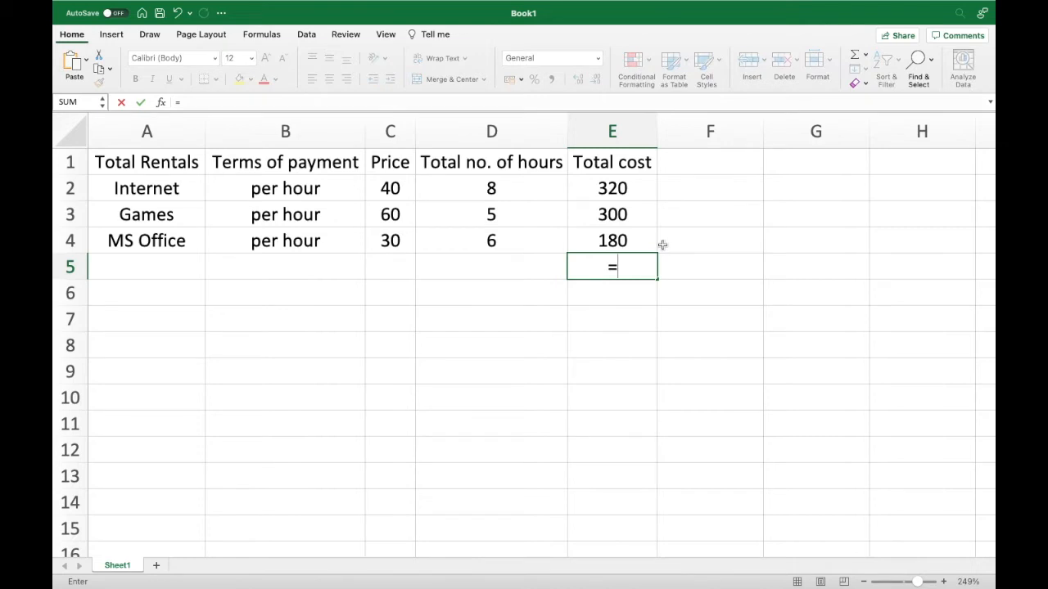
left_click(621, 191)
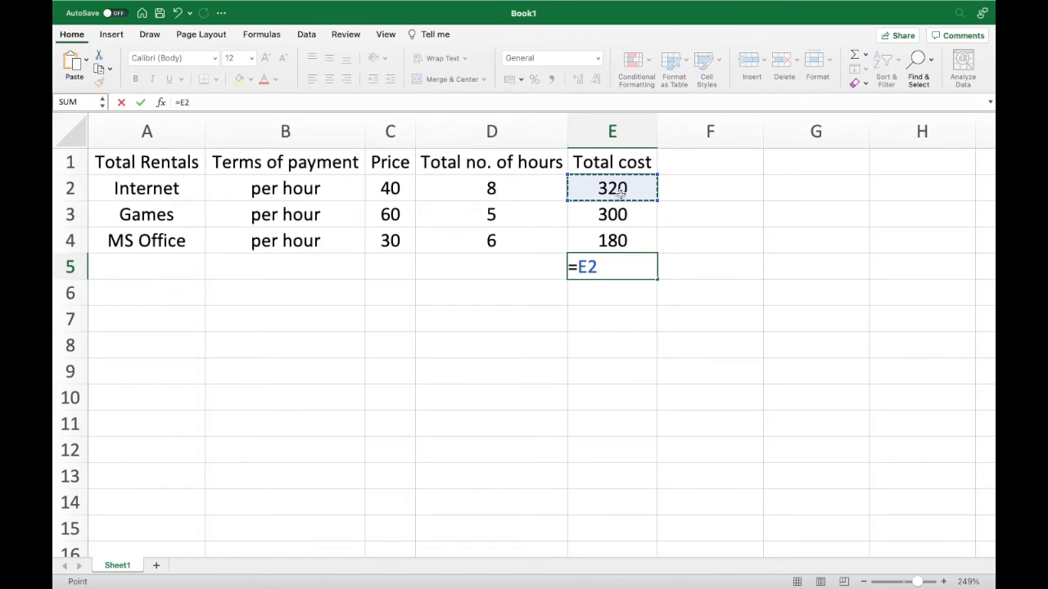
type("+")
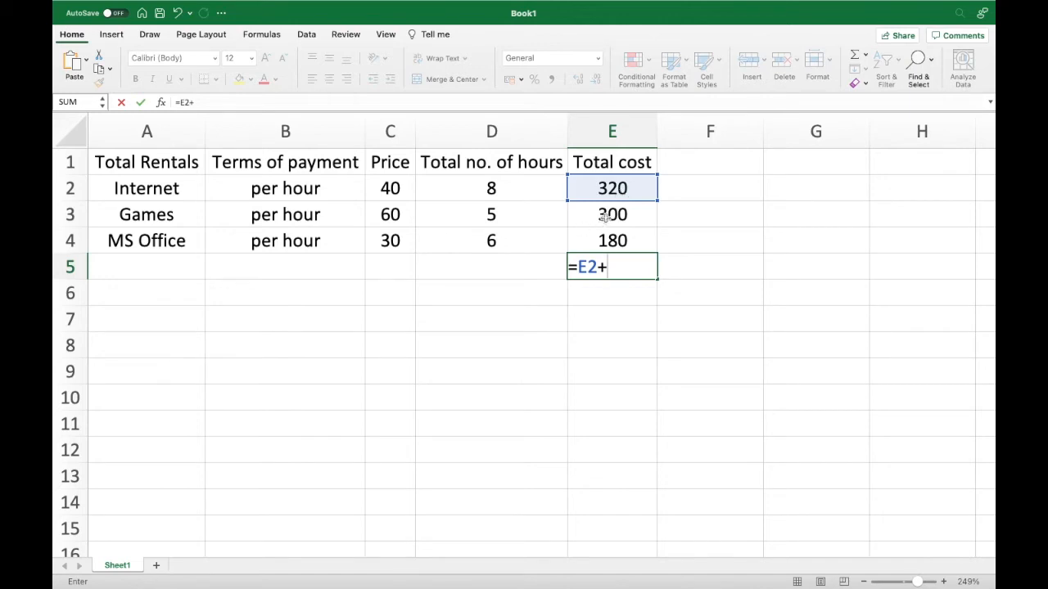
left_click(603, 216)
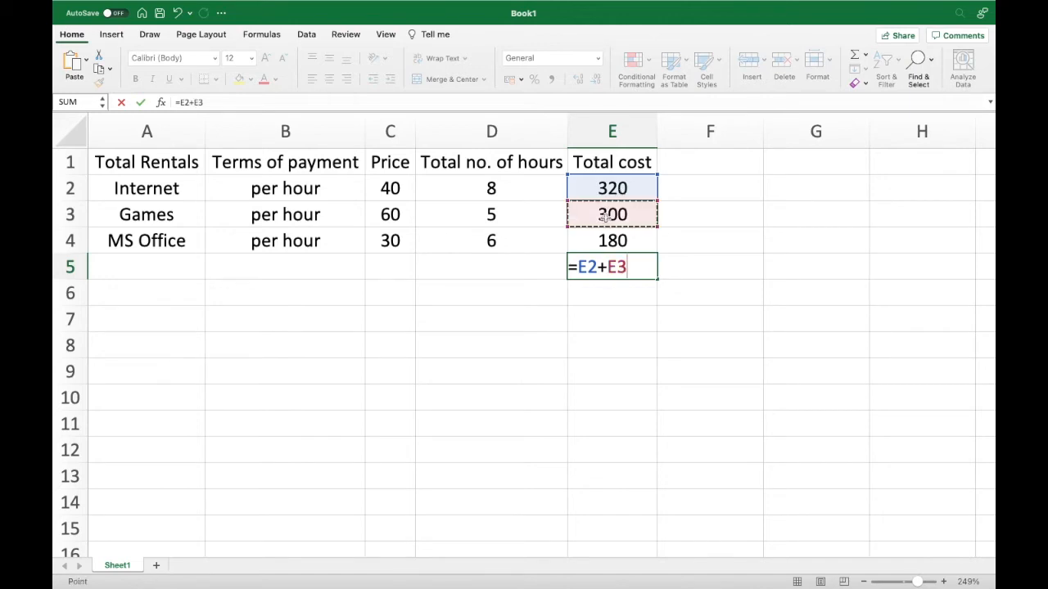
type("+")
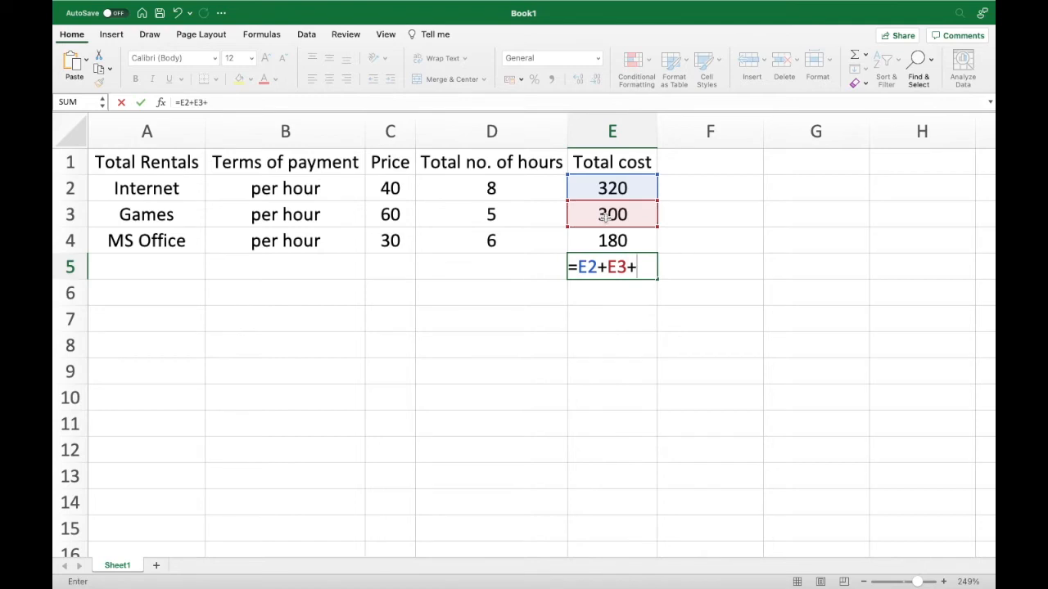
left_click(612, 243)
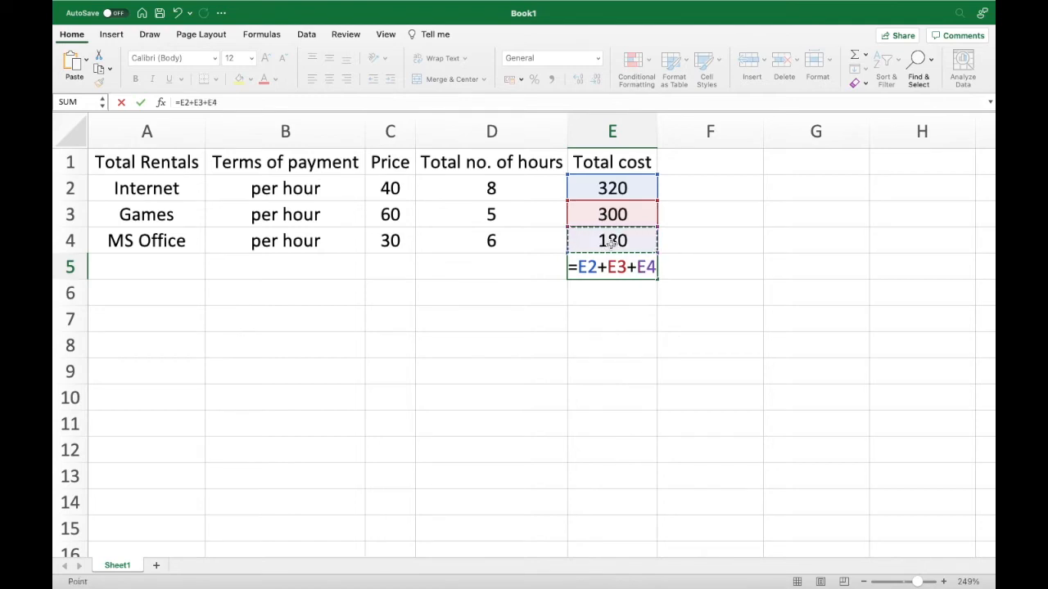
key("Return")
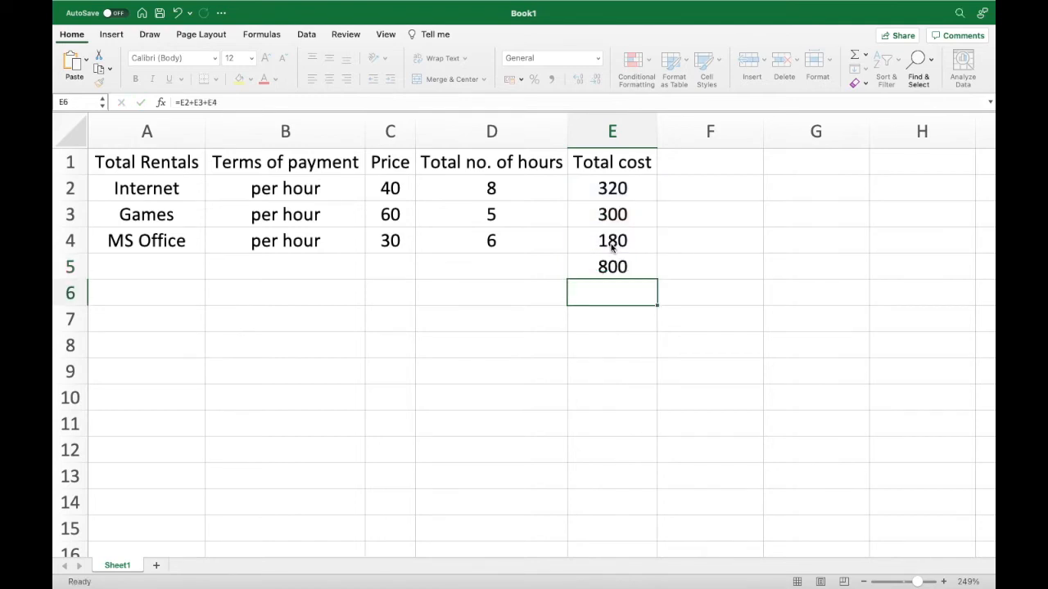
left_click(602, 267)
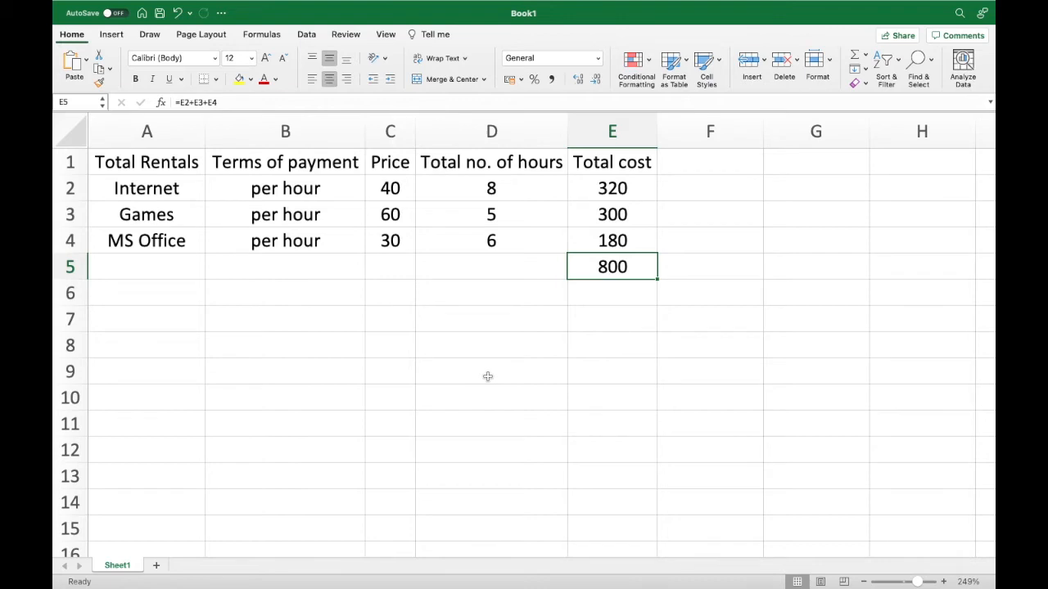
Calculate the Internet total cost in E2 with the formula =C2*D2 and fill it down to E4.
mouse_move(570, 4)
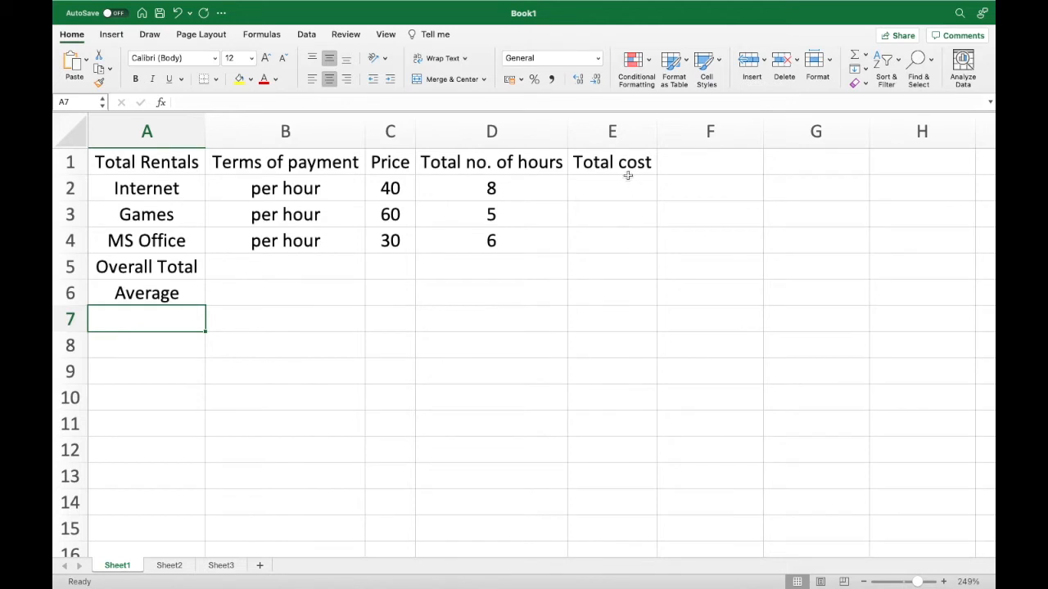
left_click(596, 194)
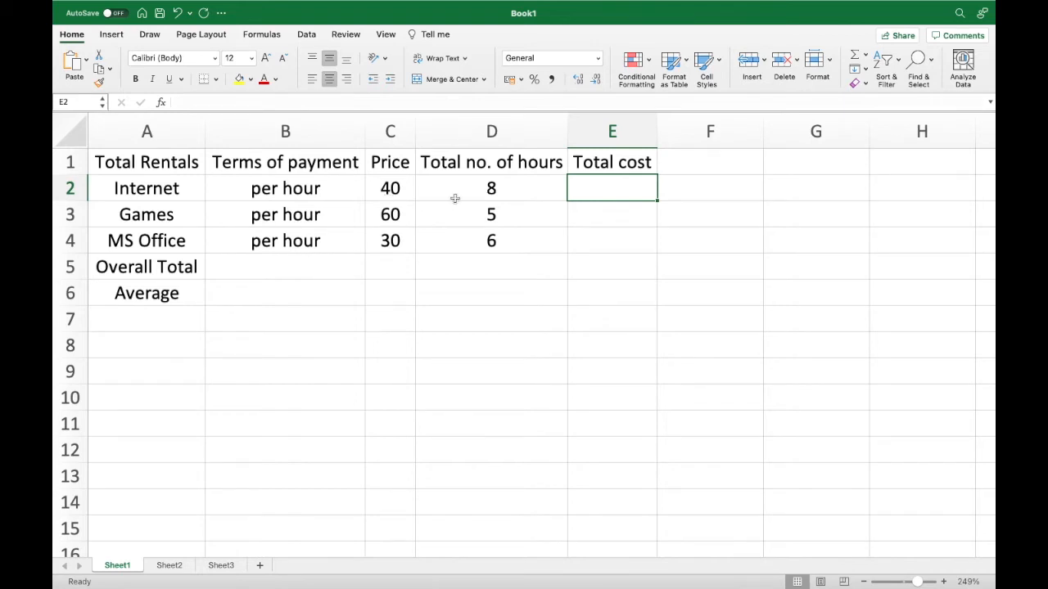
type("=")
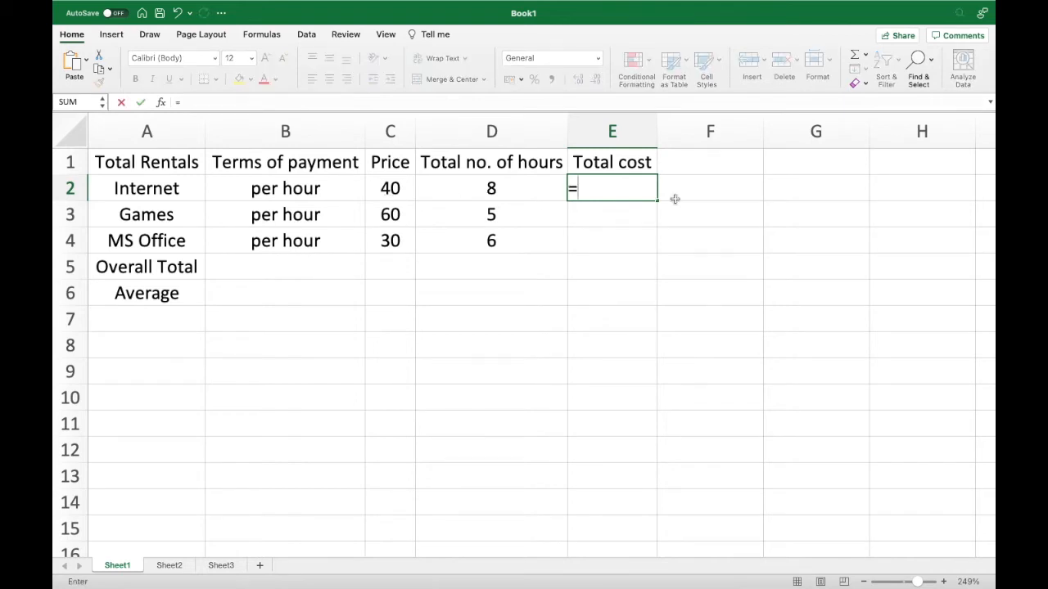
left_click(394, 190)
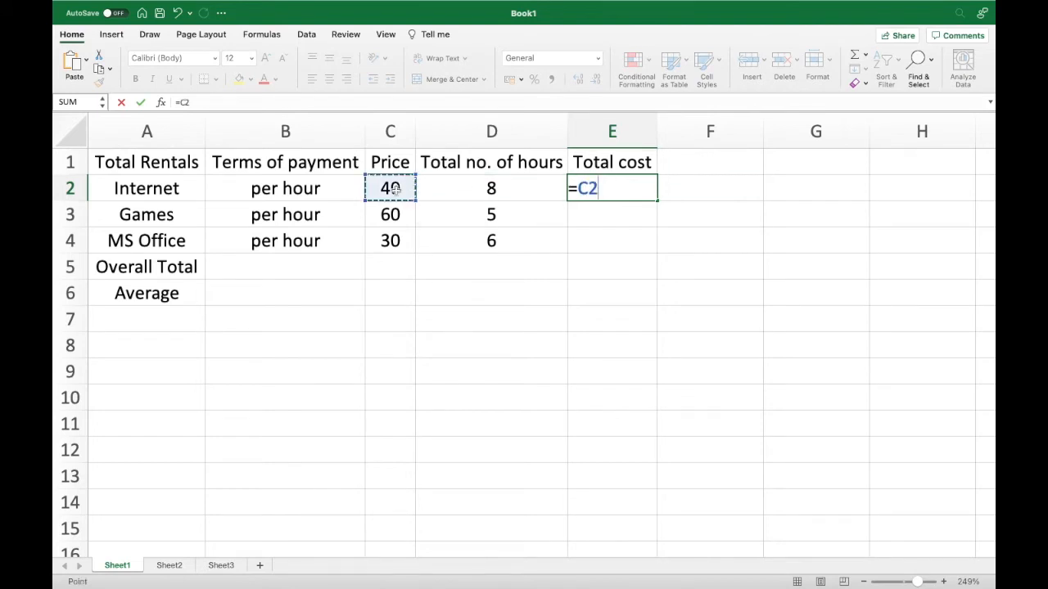
type("*")
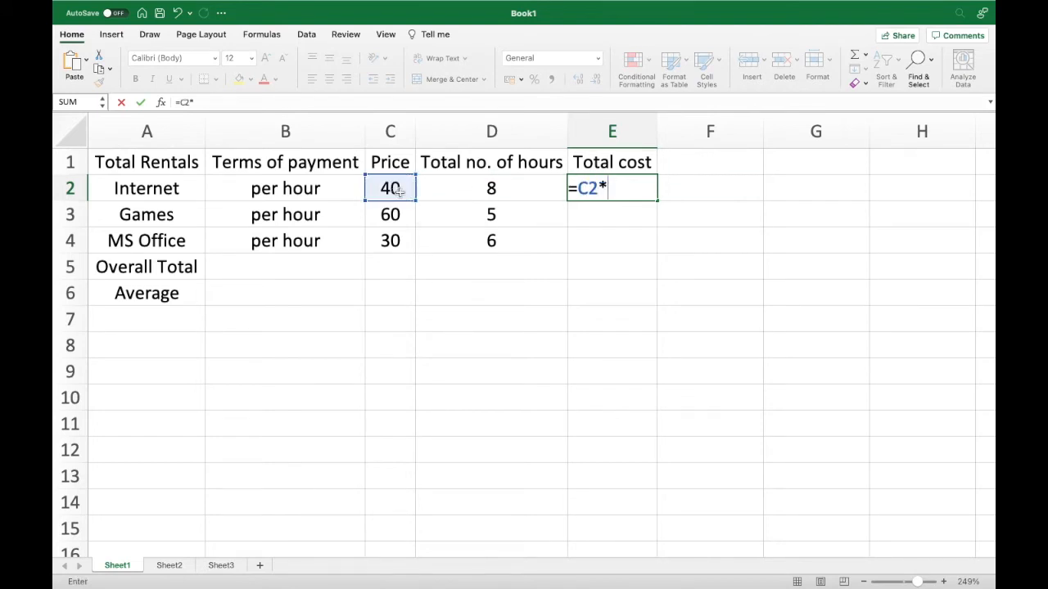
left_click(491, 191)
key("Return")
left_click(604, 192)
left_click_drag(658, 202, 658, 245)
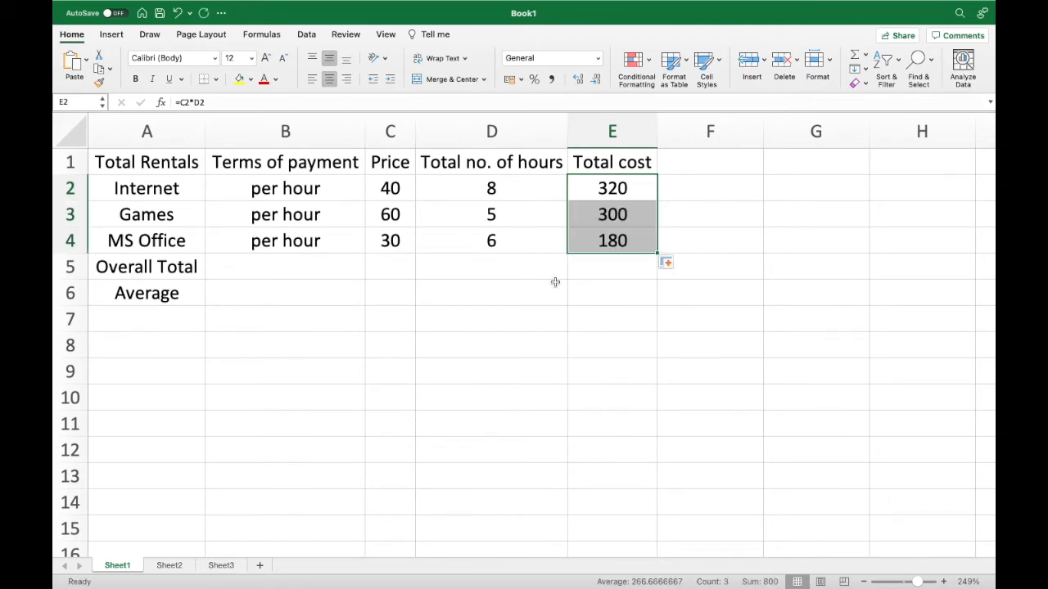
left_click(612, 268)
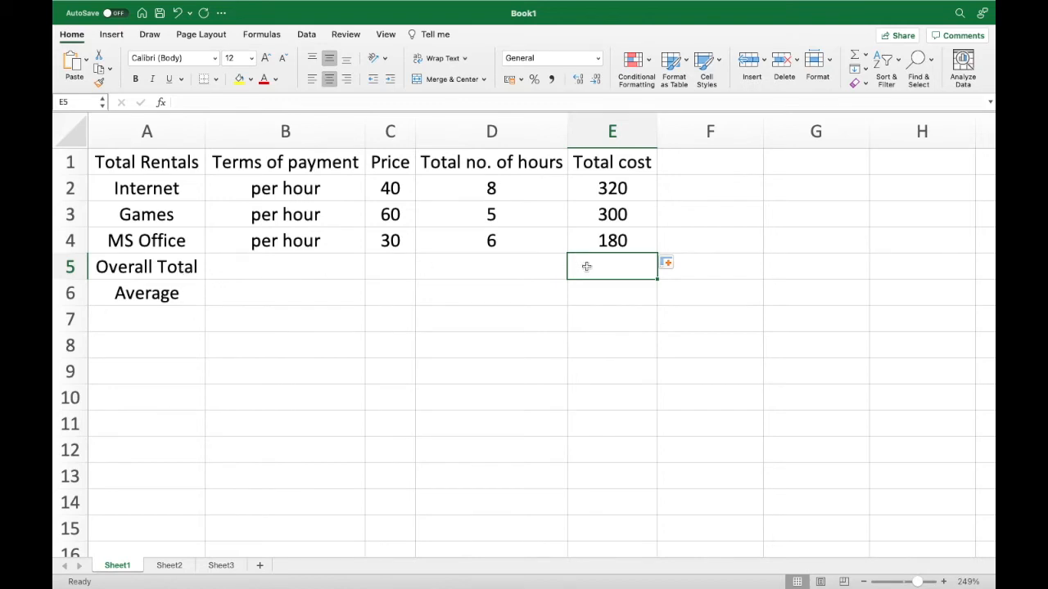
left_click(489, 269)
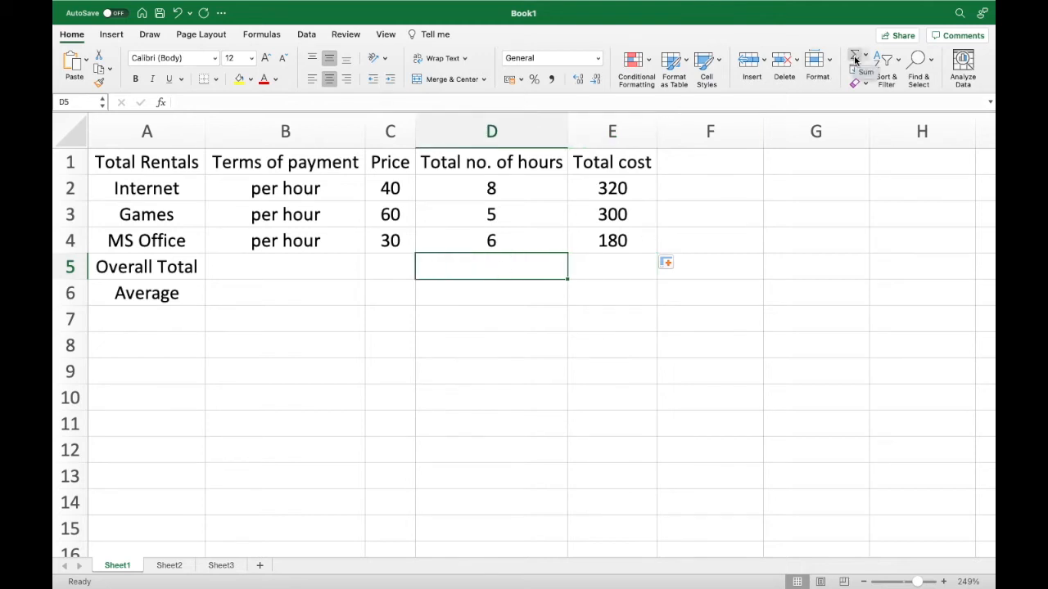
right_click(477, 272)
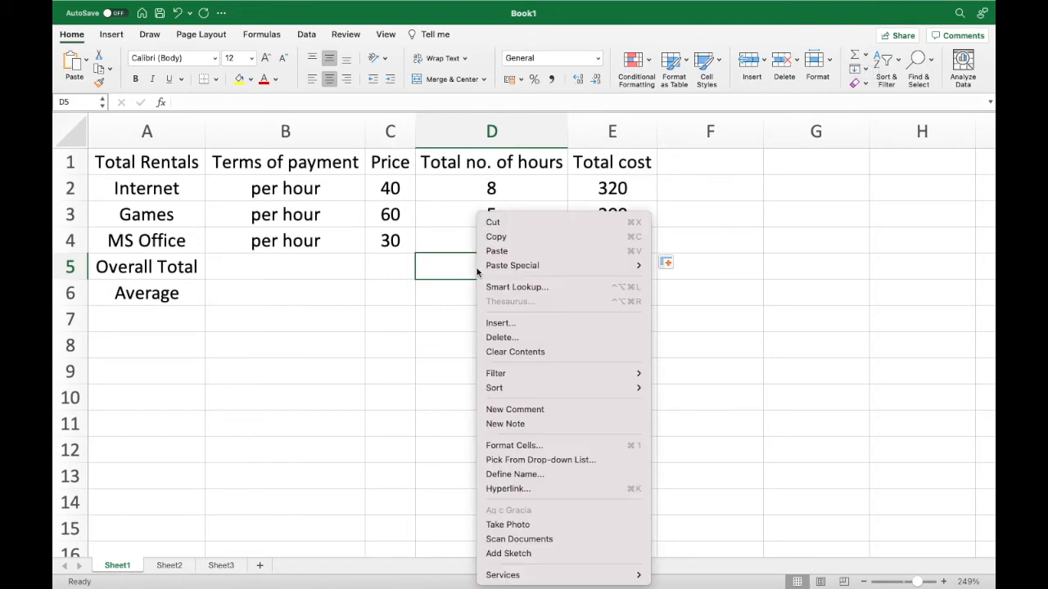
key("equal")
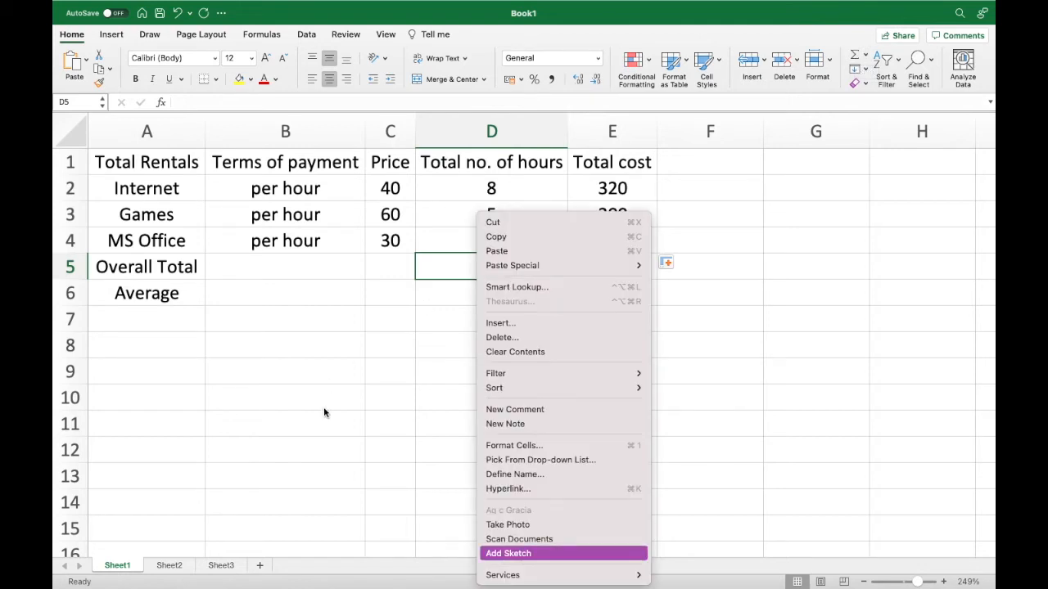
key("Escape")
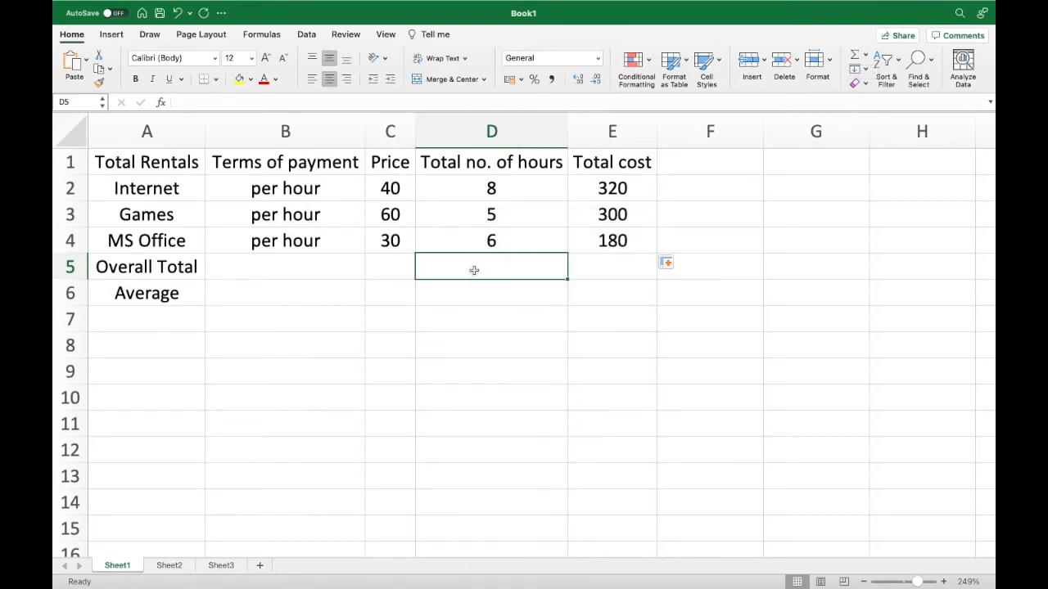
Total the hours in D5 of the Overall Total row with the SUM function over D2:D4.
type("=")
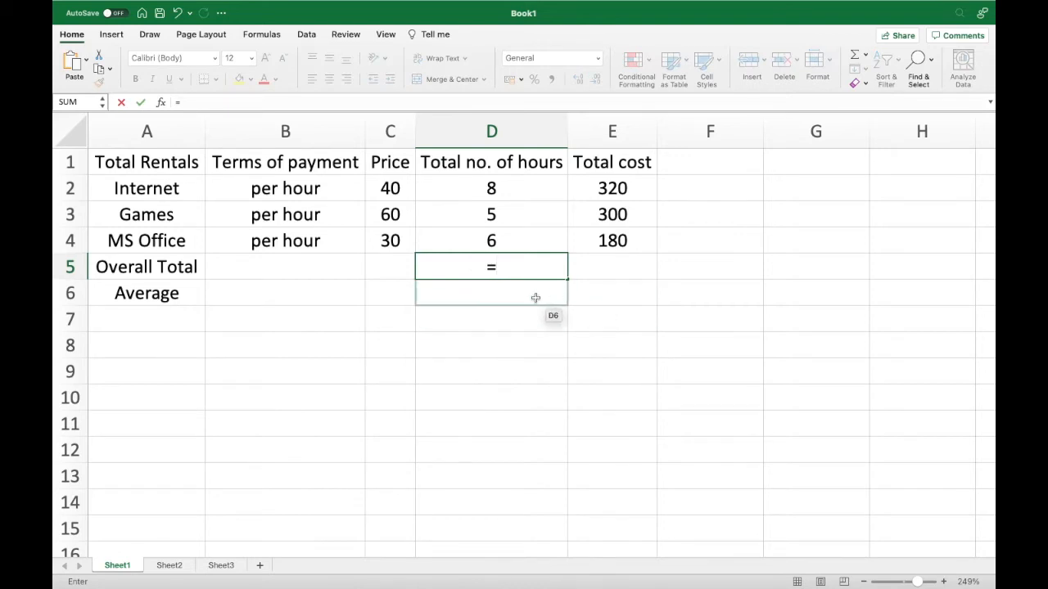
type("SUM")
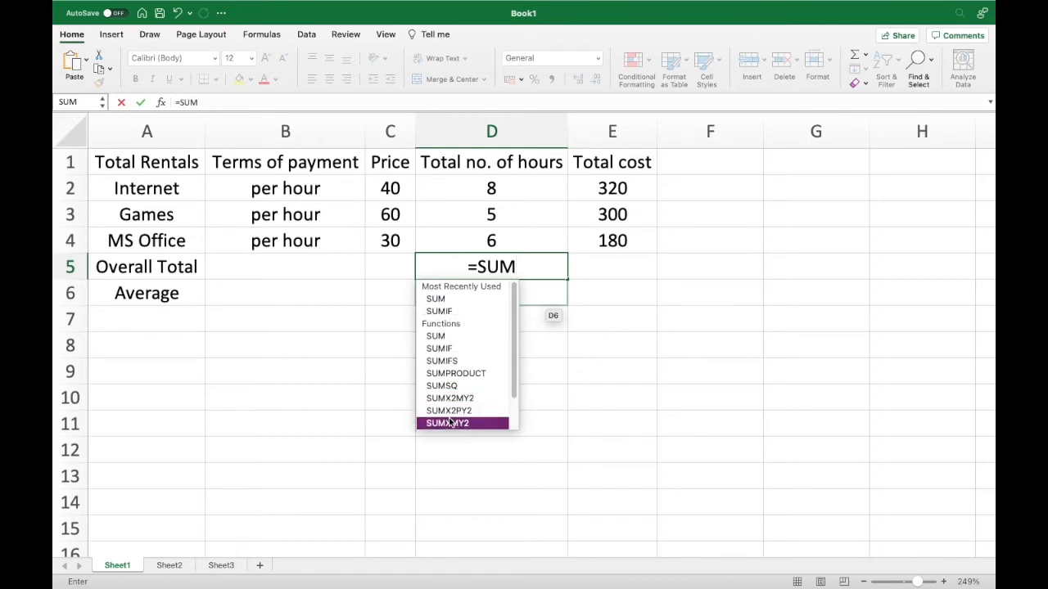
double_click(434, 303)
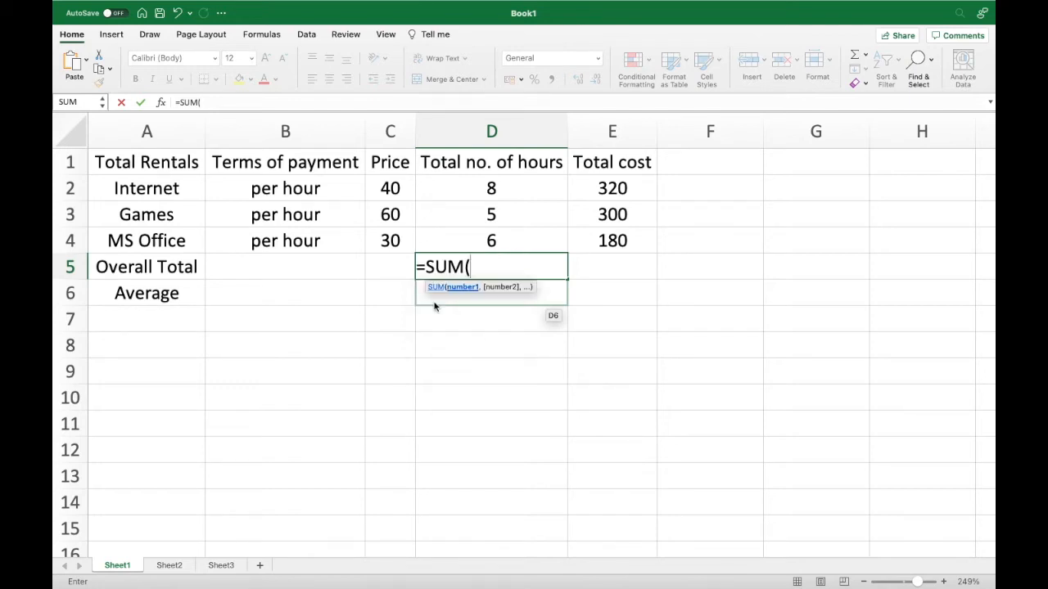
left_click(494, 189)
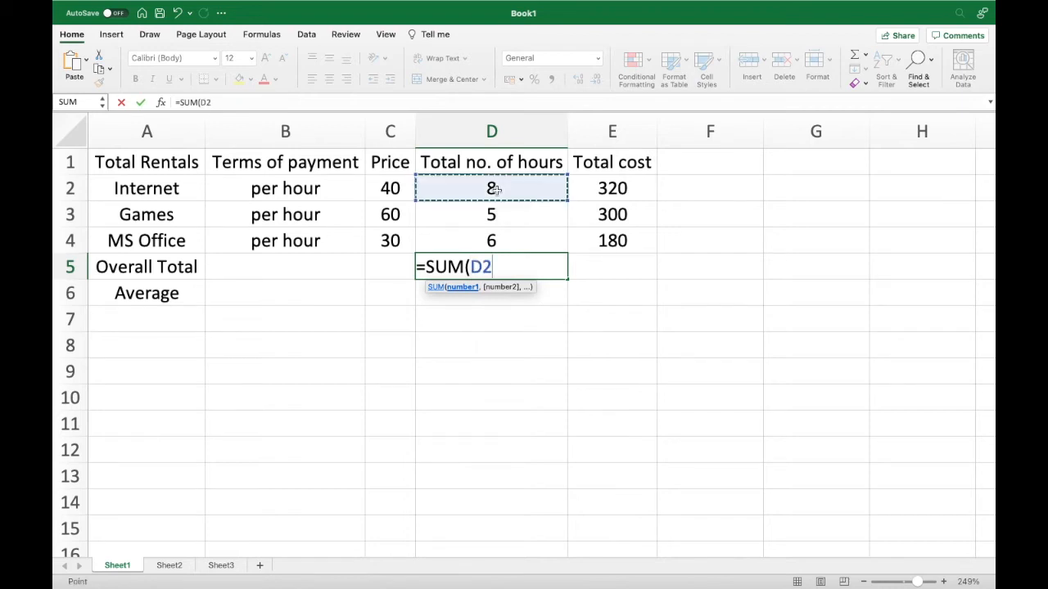
left_click_drag(493, 189, 497, 235)
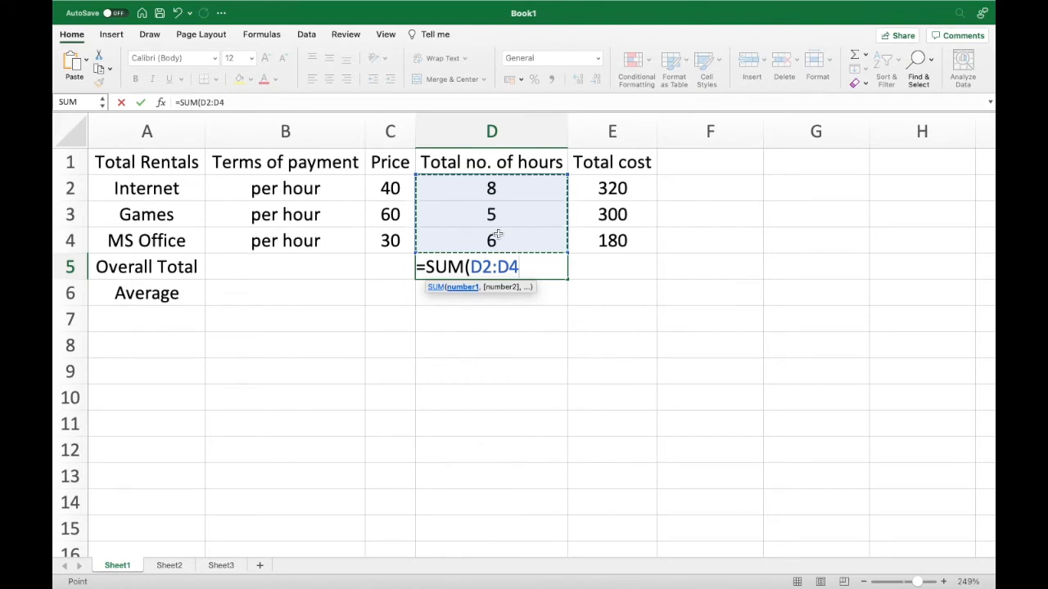
key("Return")
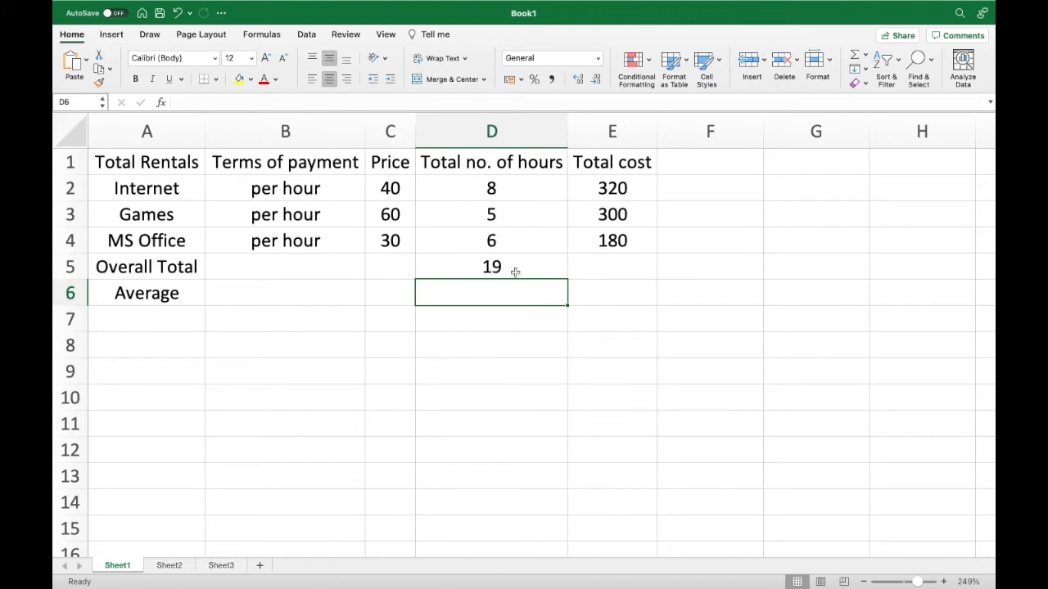
Total the rental costs in E5 of the Overall Total row with the SUM function over E2:E4.
left_click(598, 271)
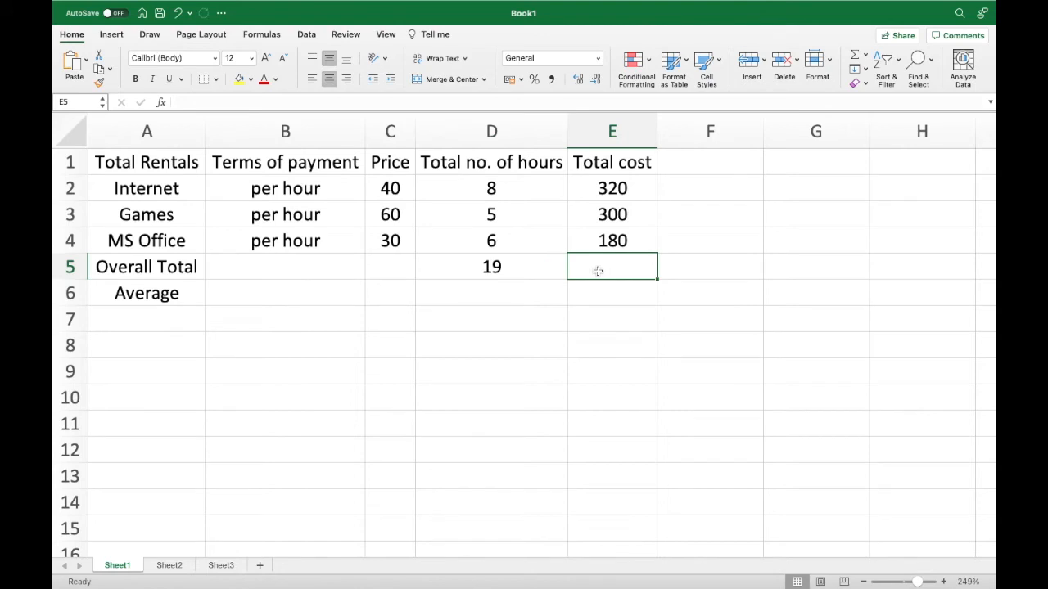
type("=")
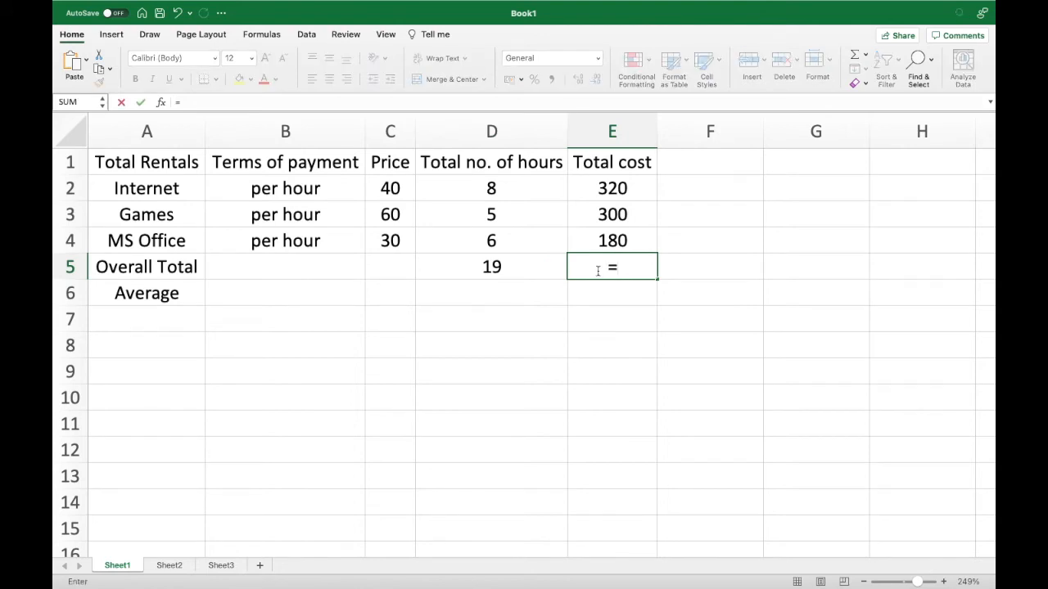
type("su")
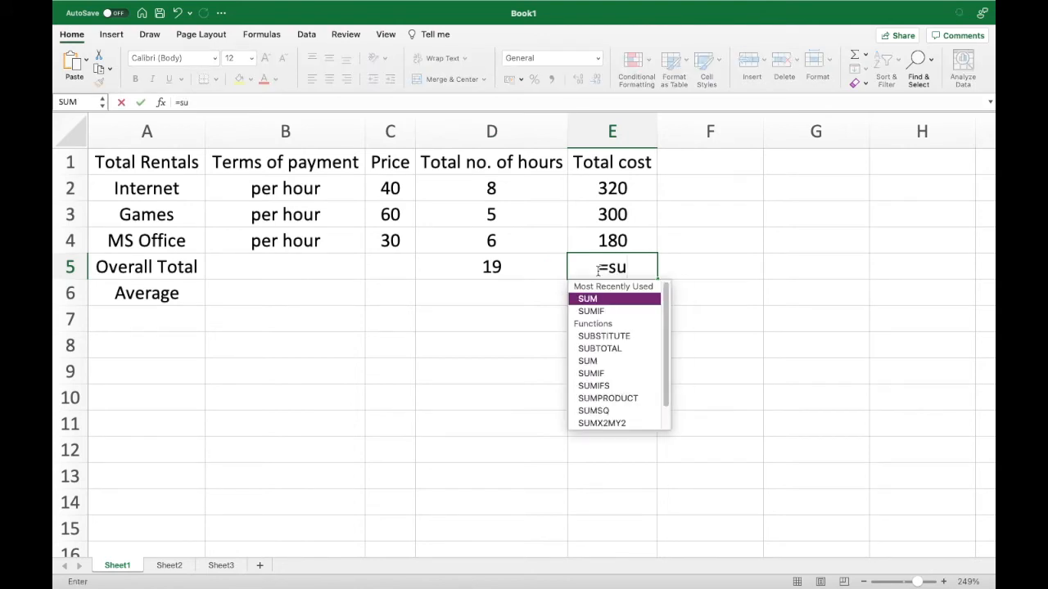
double_click(593, 300)
left_click_drag(613, 190, 613, 237)
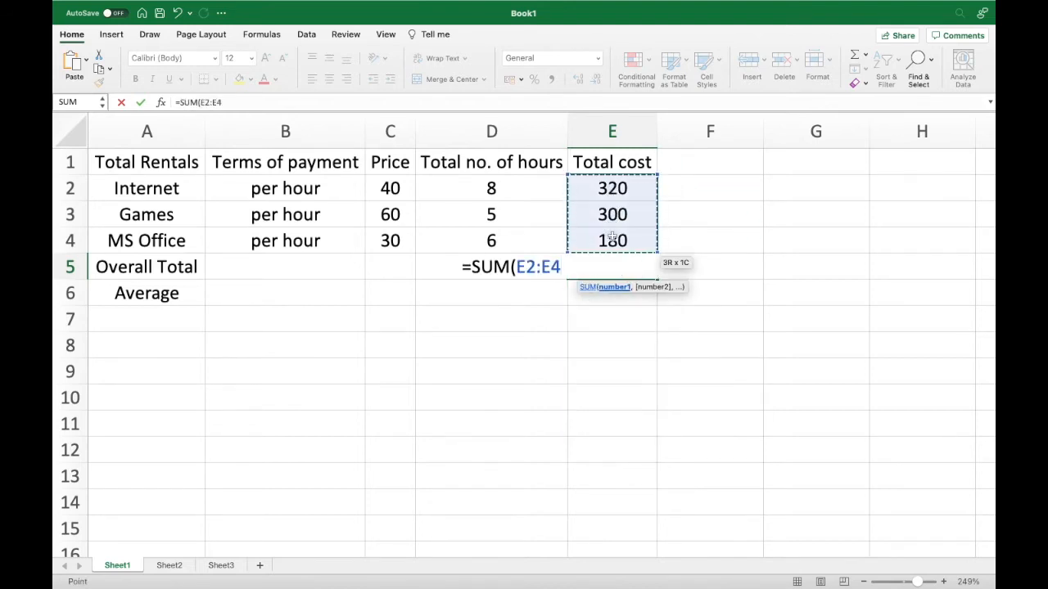
key("Return")
Enter the formula =SUM(D2:D4) in D5 to total the hours in the Overall Total row.
left_click(502, 270)
type("=sum")
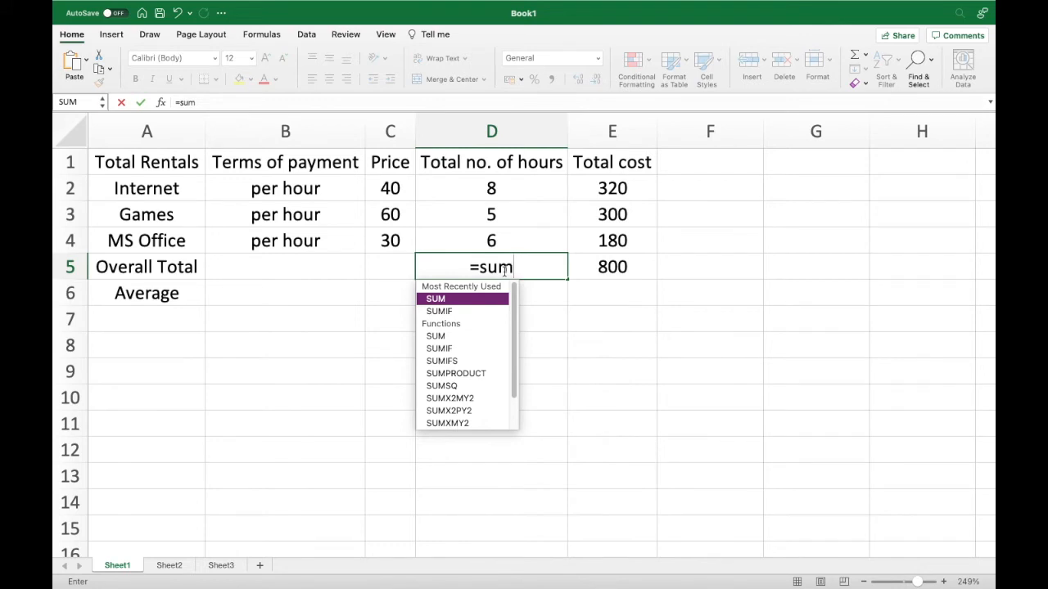
type("(")
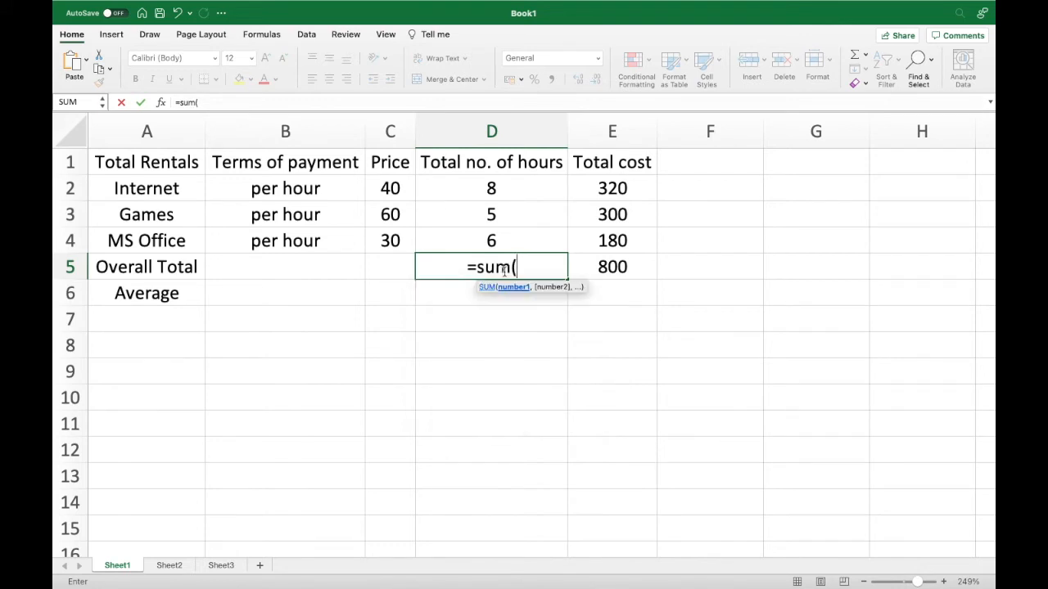
left_click(502, 190)
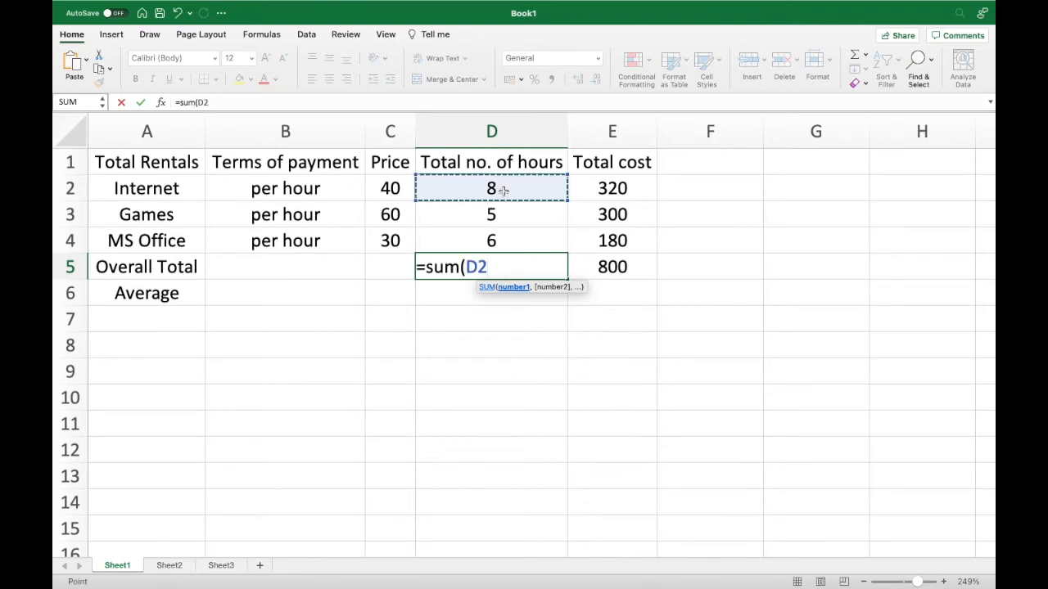
type(":")
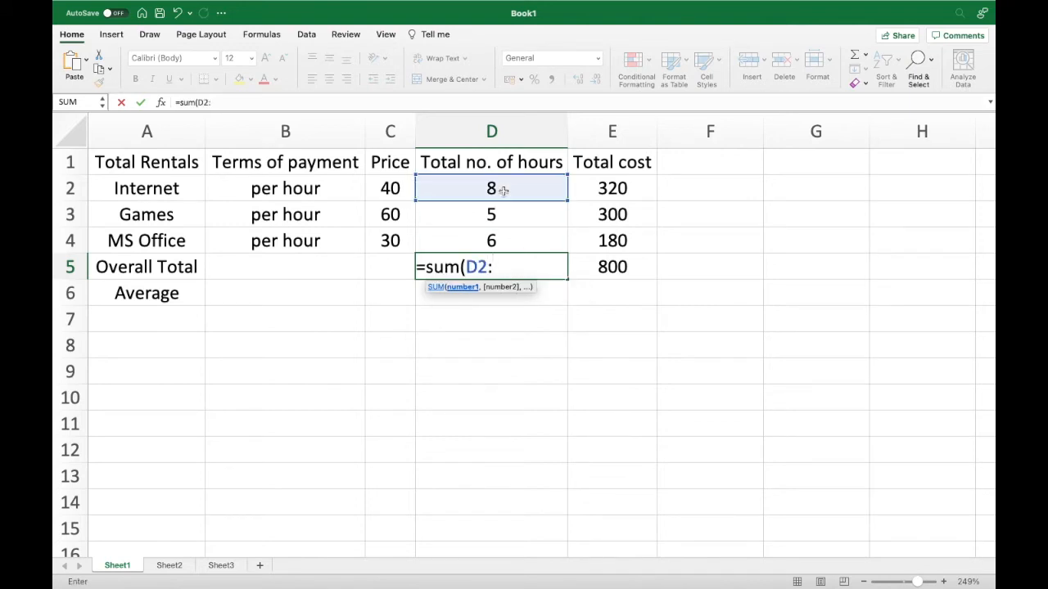
left_click(484, 238)
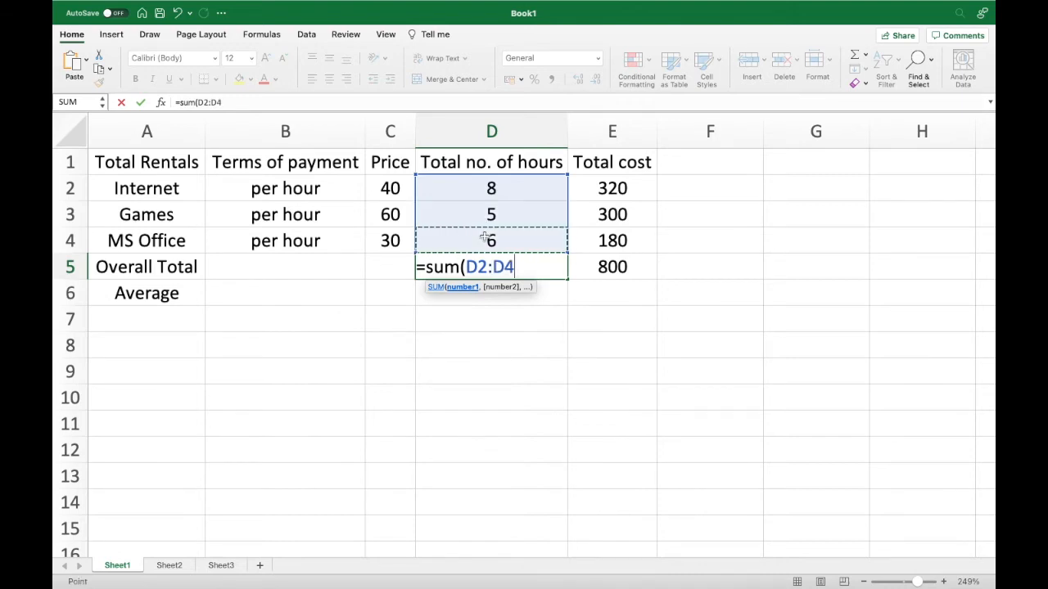
key("Return")
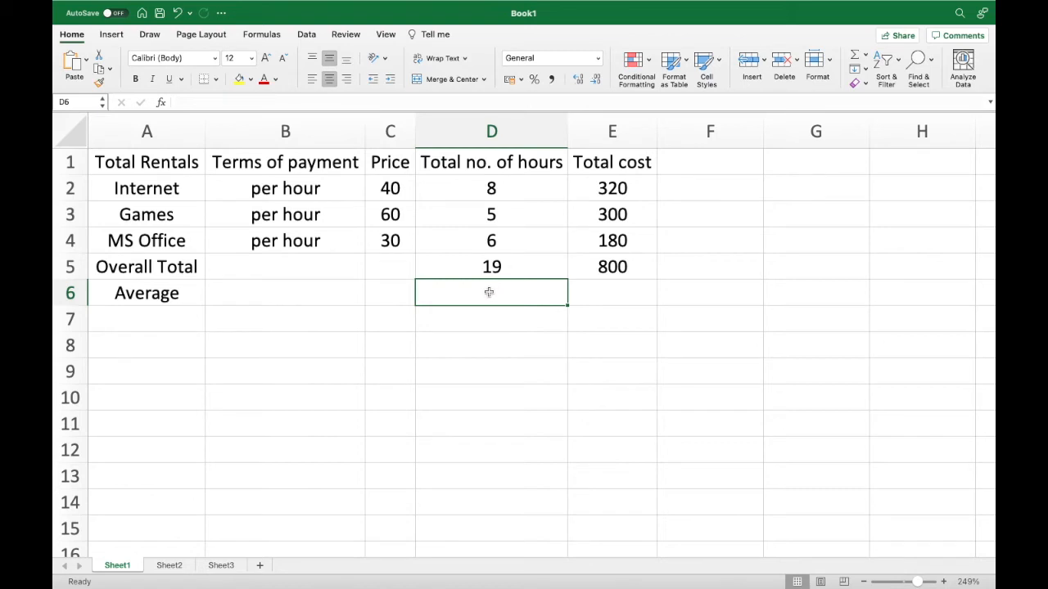
Average the hours in D6 of the Average row with the formula =AVERAGE(D2:D4).
type("=")
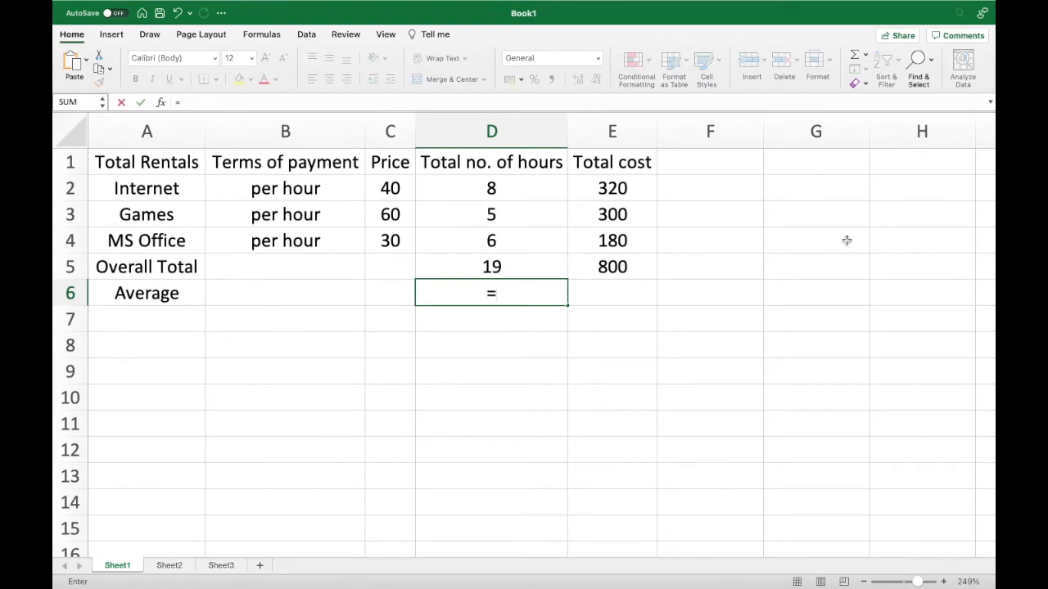
type("A")
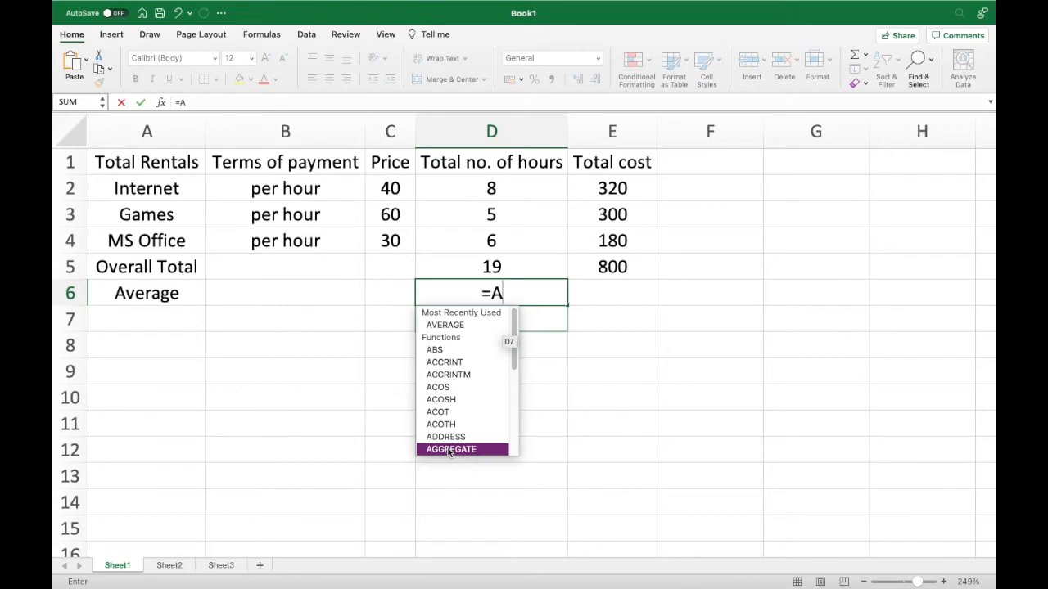
double_click(444, 325)
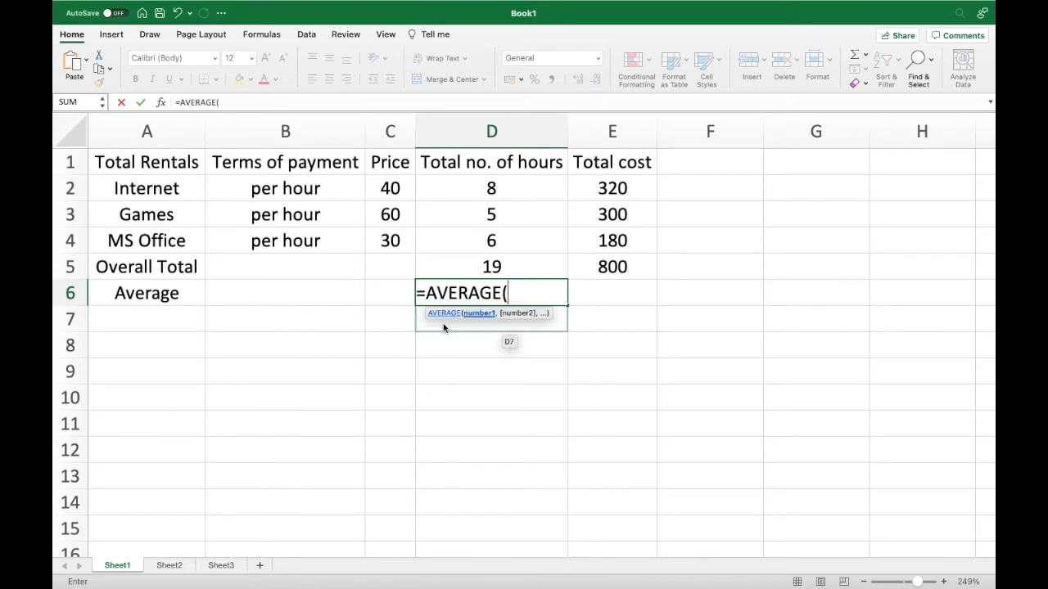
left_click(490, 189)
left_click_drag(490, 188, 491, 240)
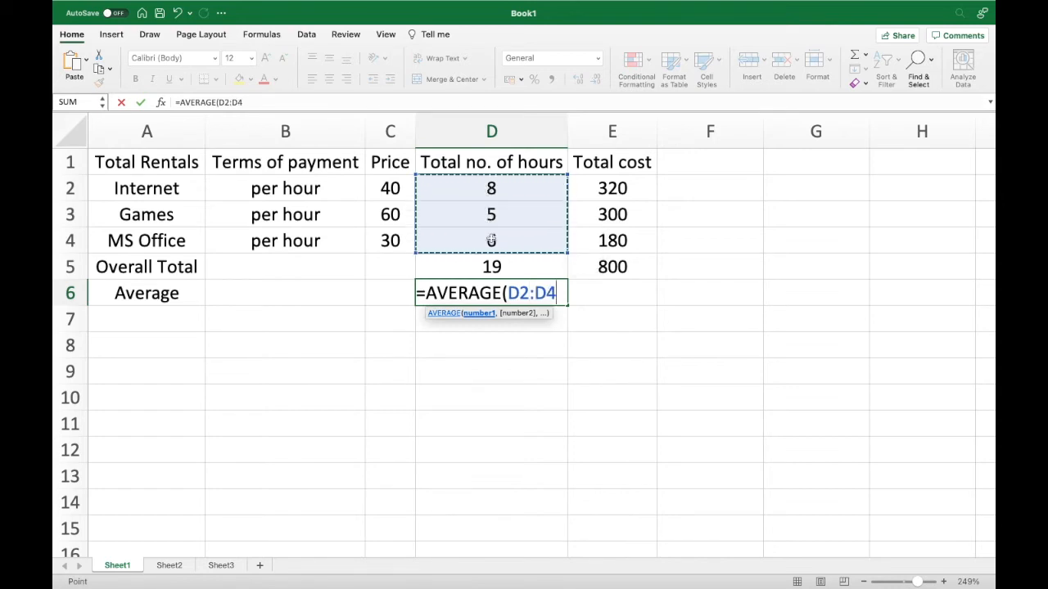
key("Return")
left_click(471, 294)
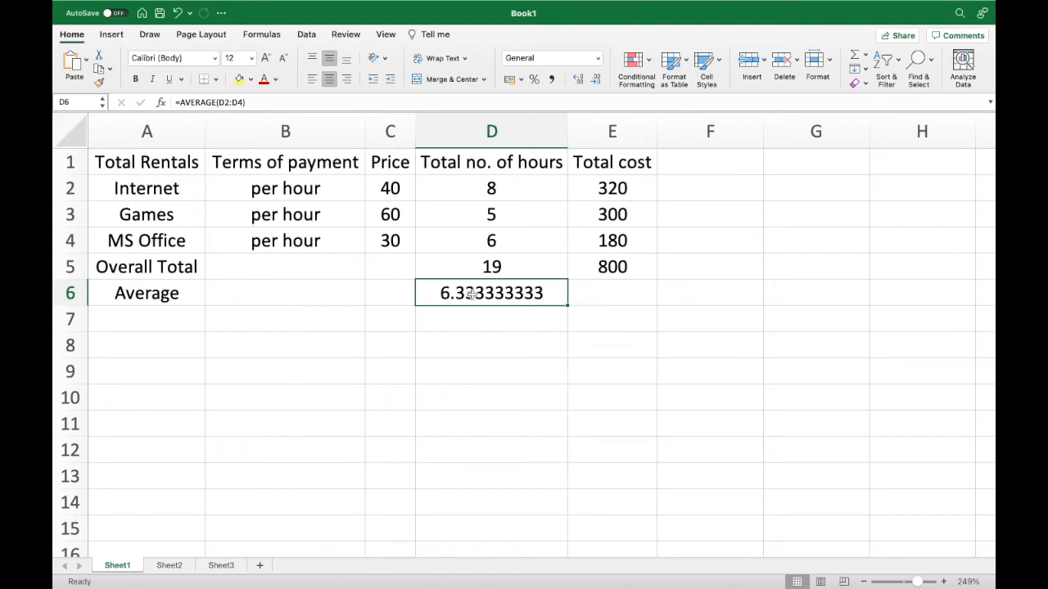
left_click(616, 294)
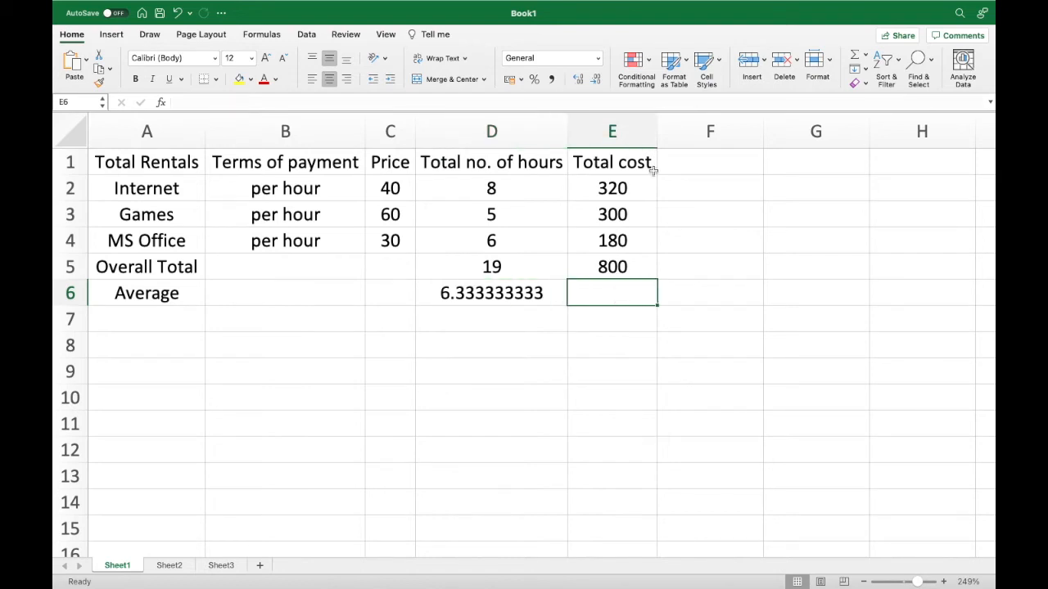
type("=A")
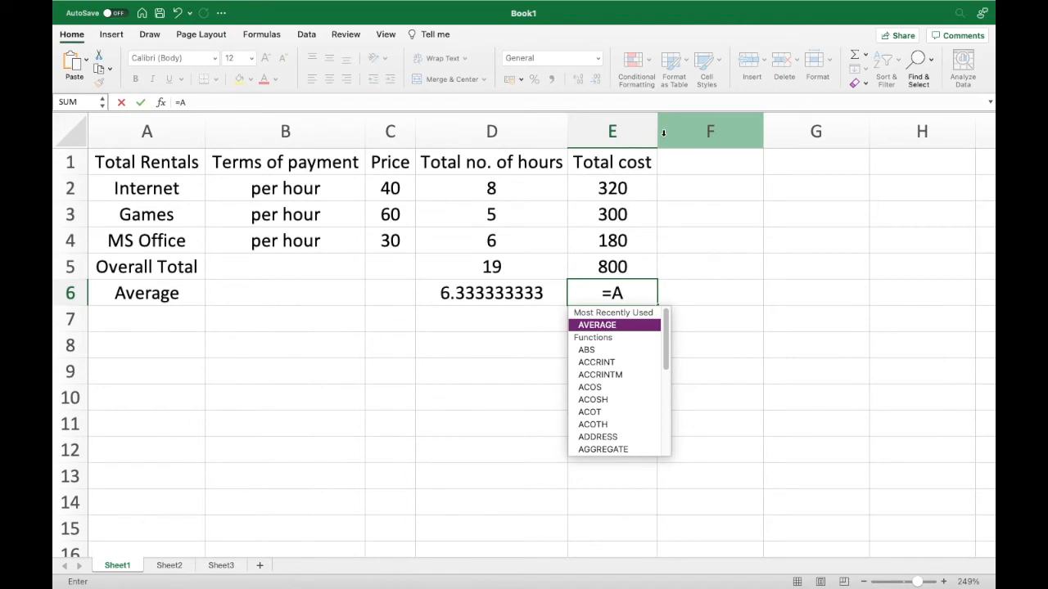
left_click(623, 188)
left_click_drag(622, 207, 622, 239)
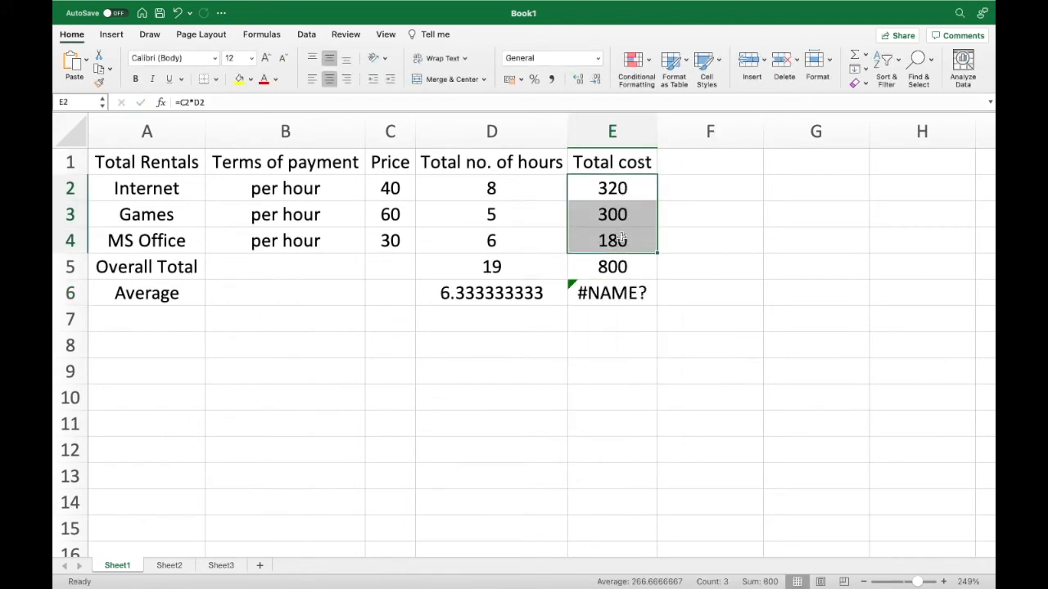
Average the rental costs in E6 of the Average row with the formula =AVERAGE(E2:E4).
left_click(619, 292)
type("=Ave")
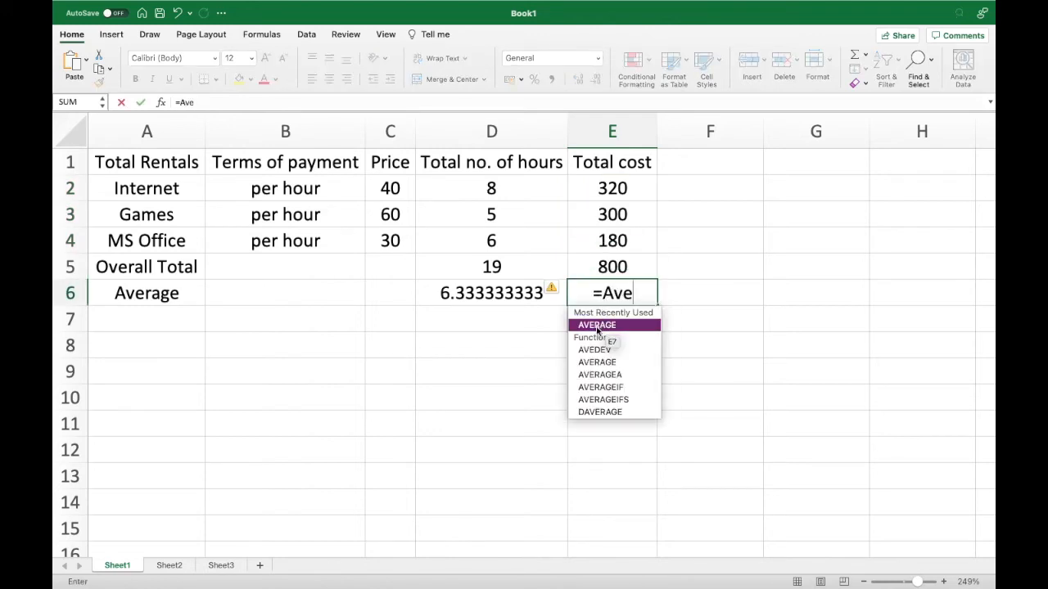
double_click(597, 325)
left_click_drag(612, 187, 613, 239)
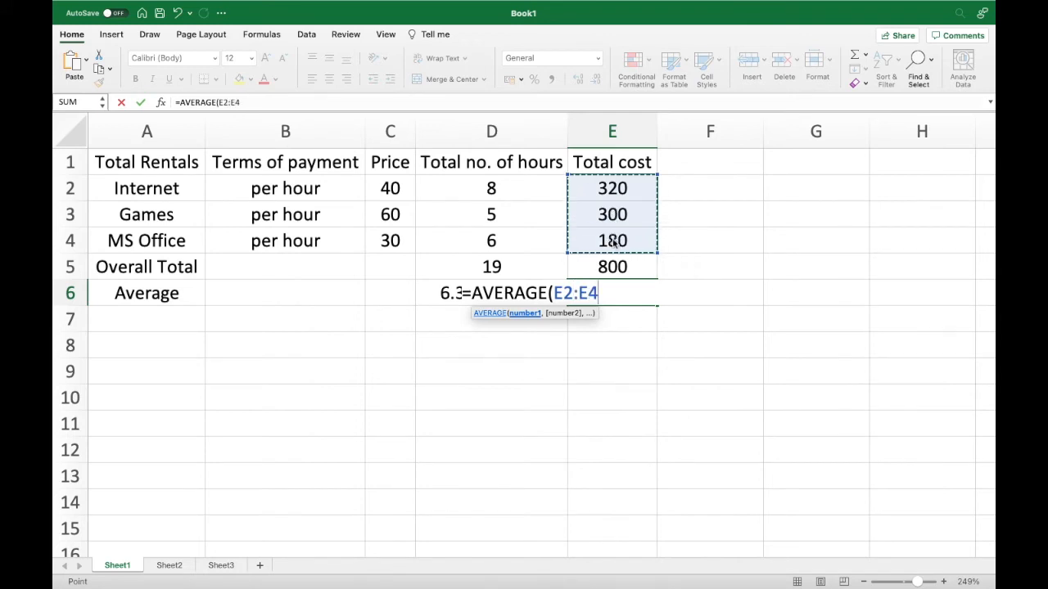
key("Return")
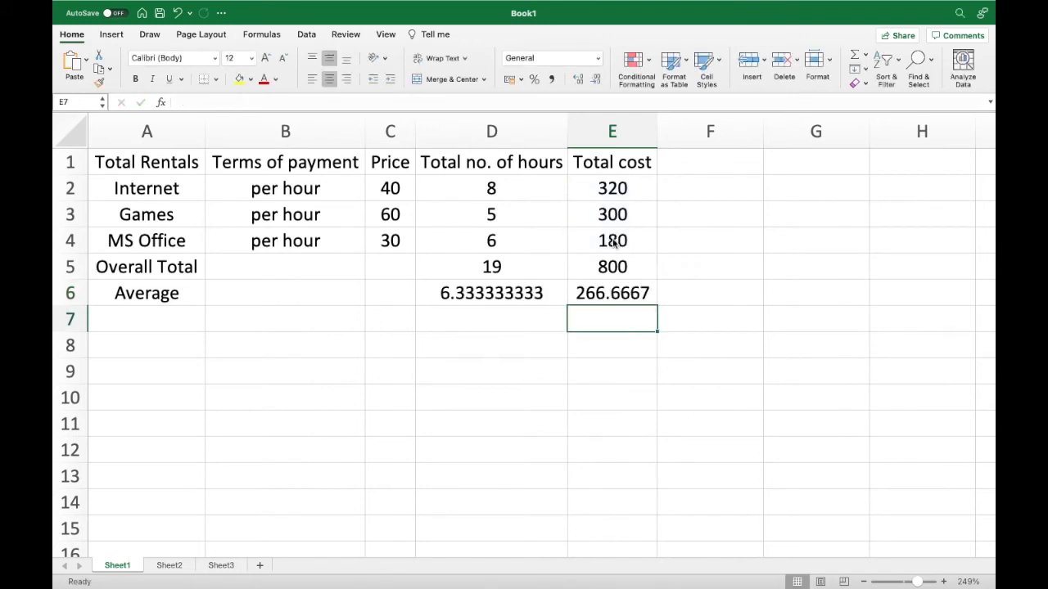
left_click(610, 295)
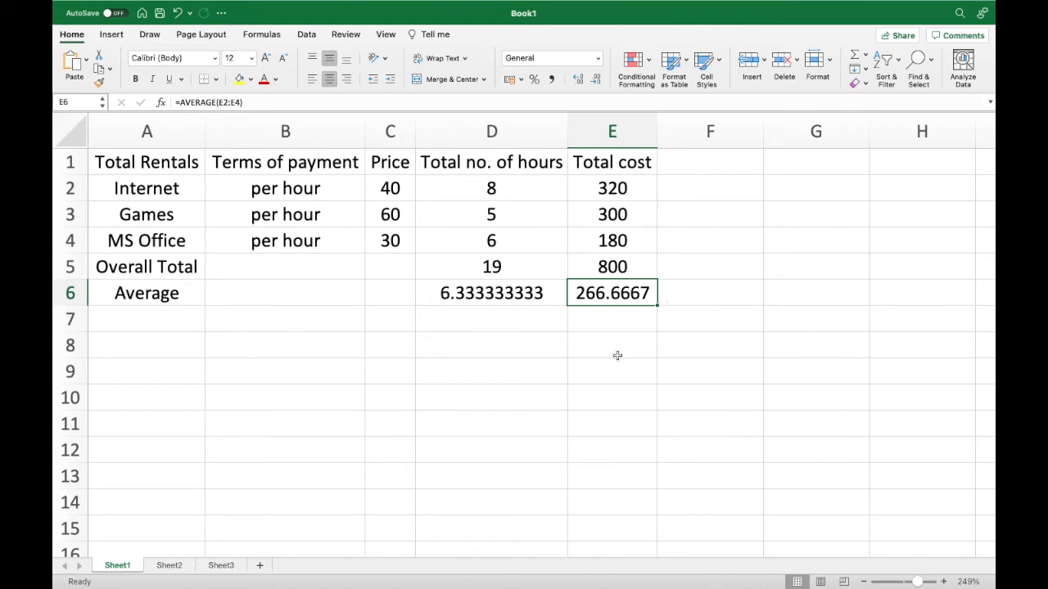
Format the averages in D6:E6 with the Number category and 1 decimal place.
left_click_drag(438, 295, 610, 295)
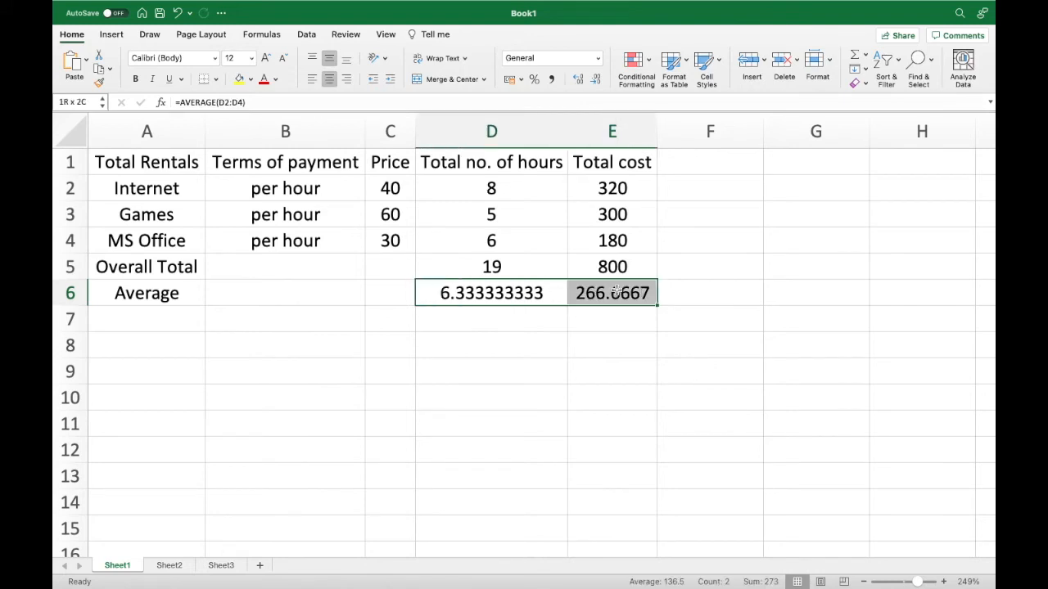
right_click(489, 298)
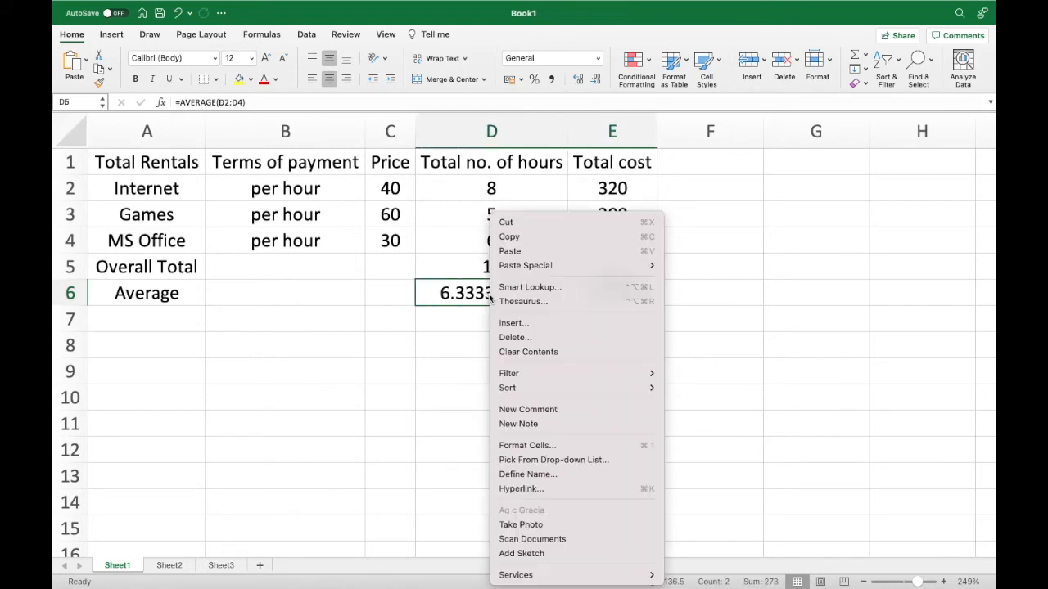
key("Escape")
left_click_drag(423, 293, 652, 292)
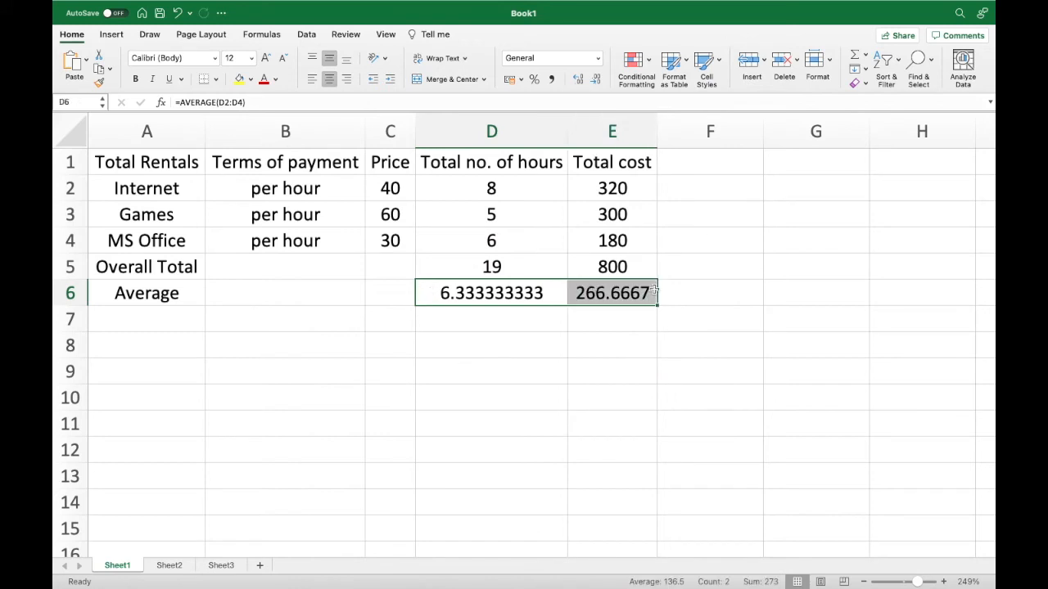
right_click(607, 295)
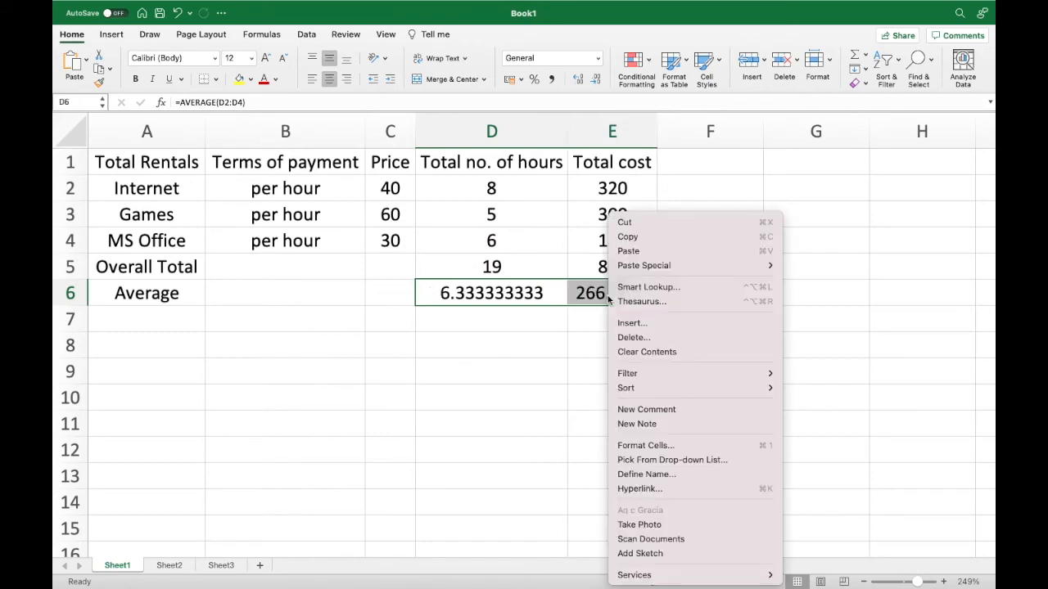
left_click(645, 447)
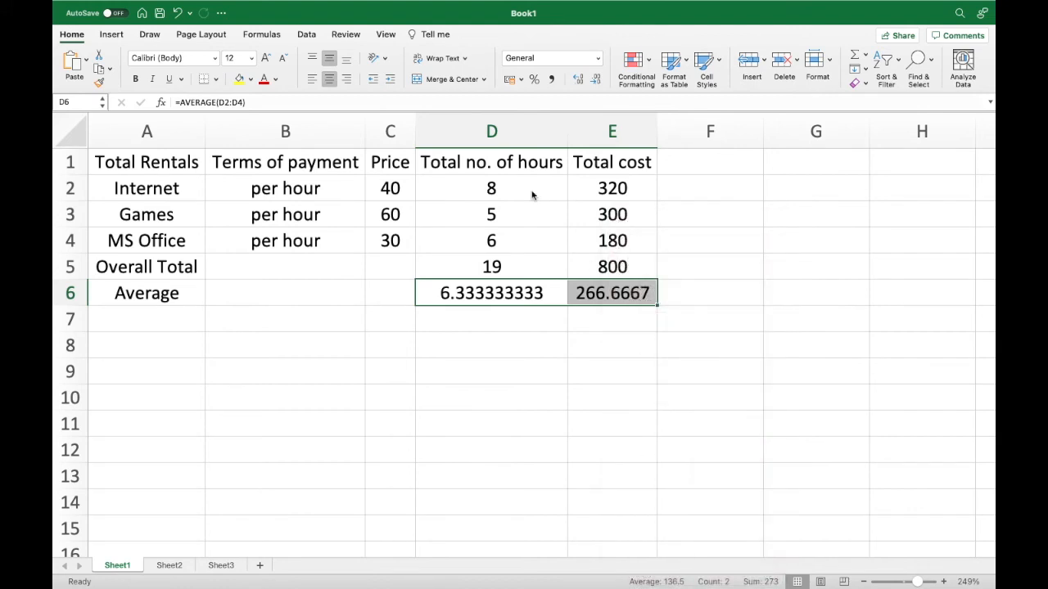
left_click(507, 279)
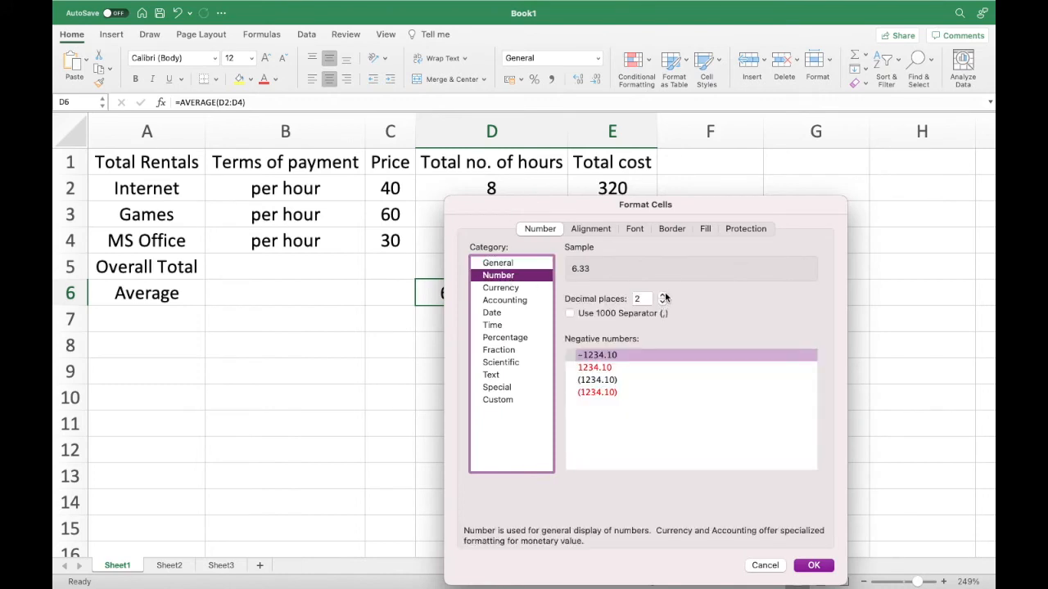
key("Tab")
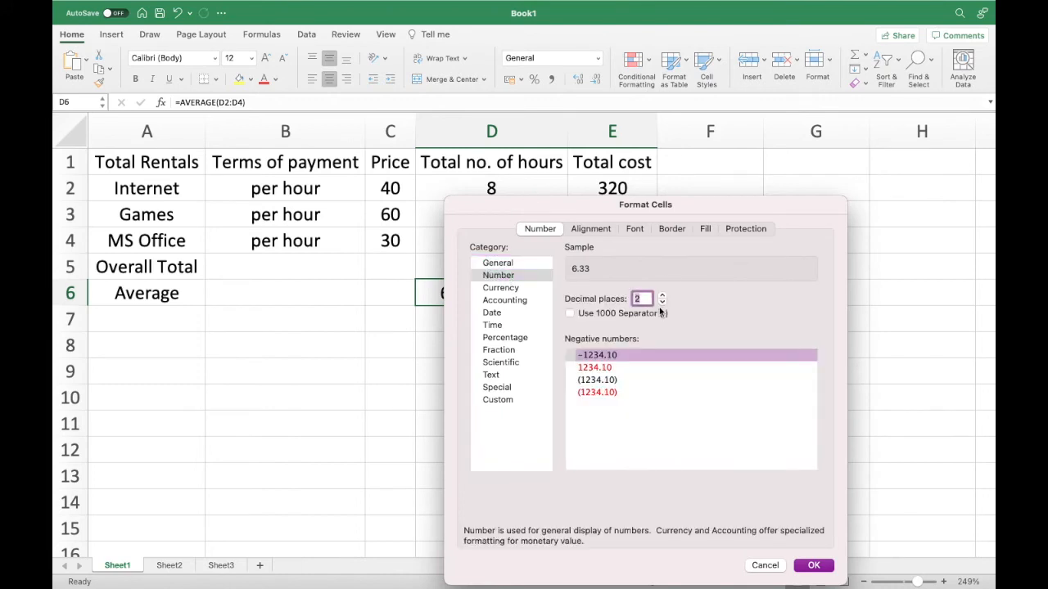
left_click(662, 302)
left_click(814, 566)
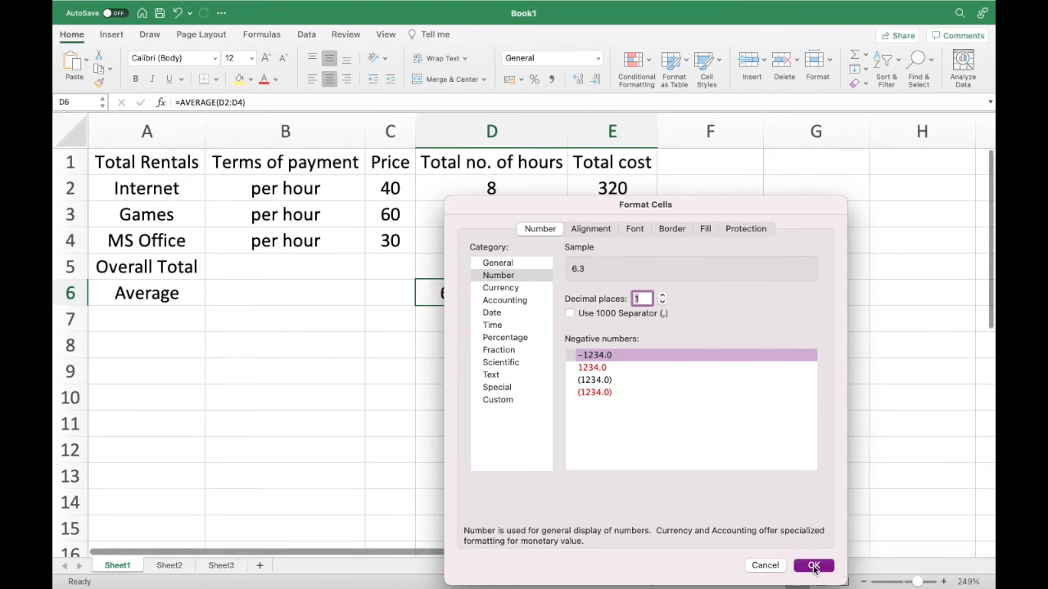
left_click(589, 424)
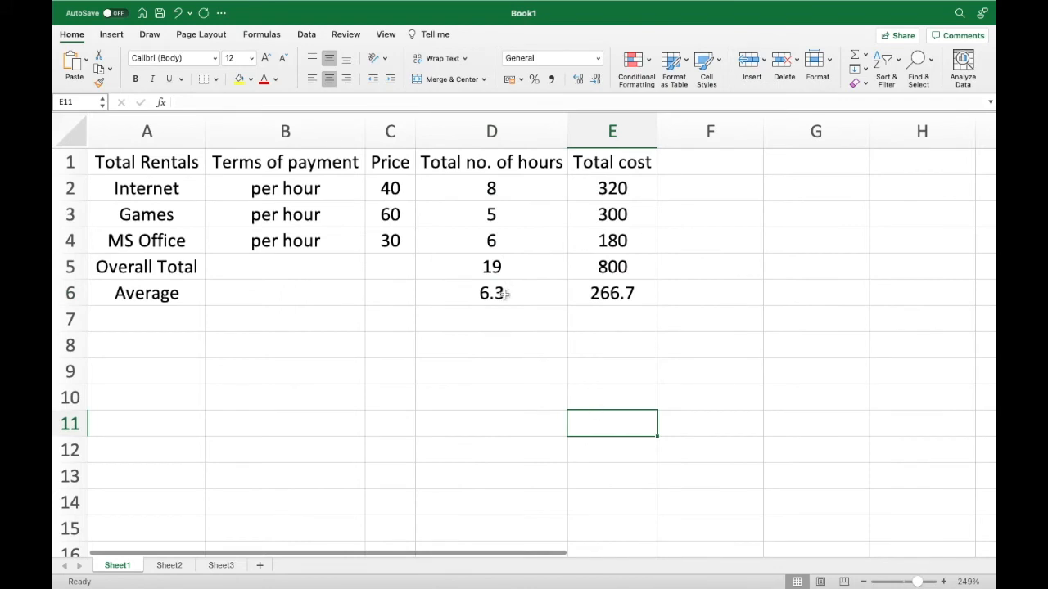
left_click_drag(505, 292, 604, 282)
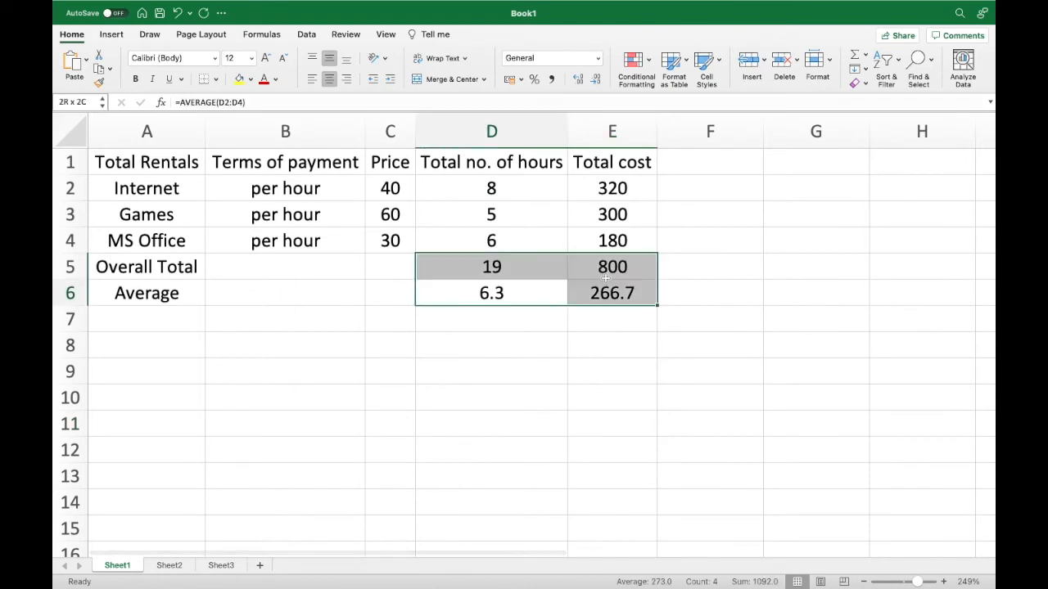
left_click(538, 295)
left_click(615, 298)
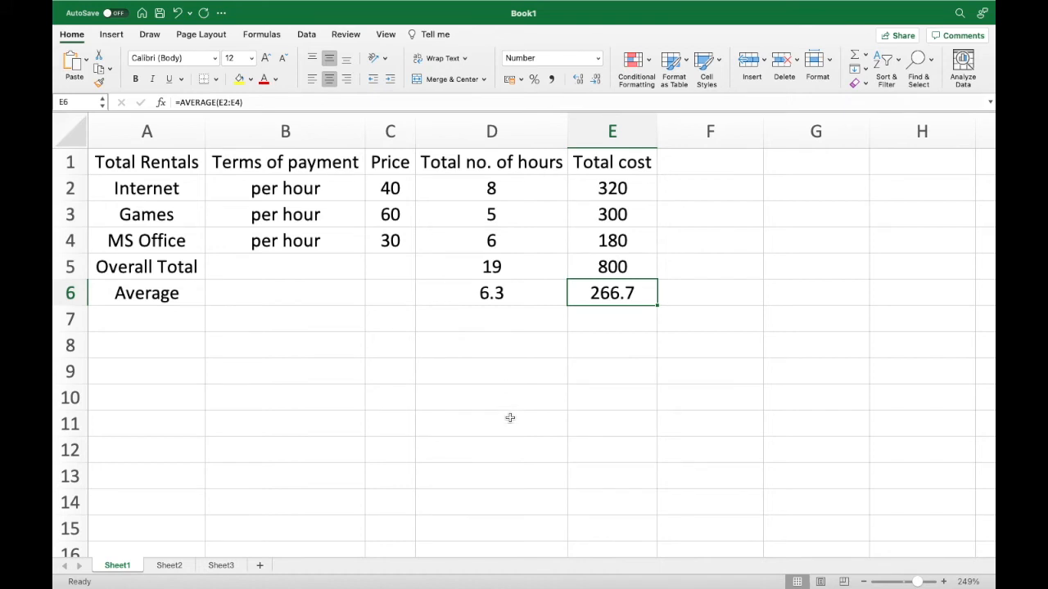
Enter the formula =IF(B2>=85,"Eligible for admission","Not eligible") in C2 for the first student's remarks.
mouse_move(644, 5)
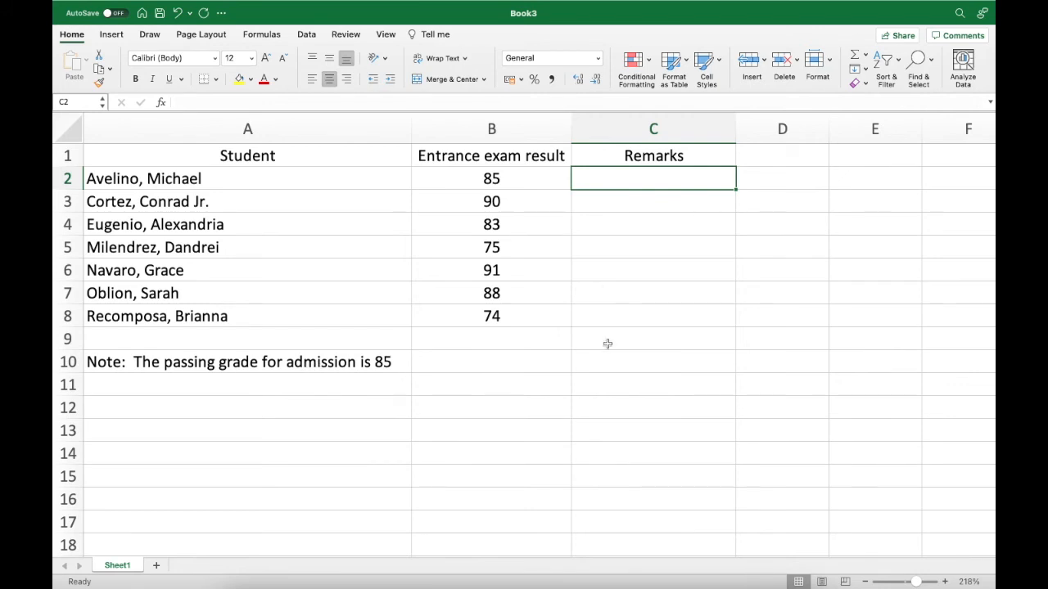
left_click(604, 267)
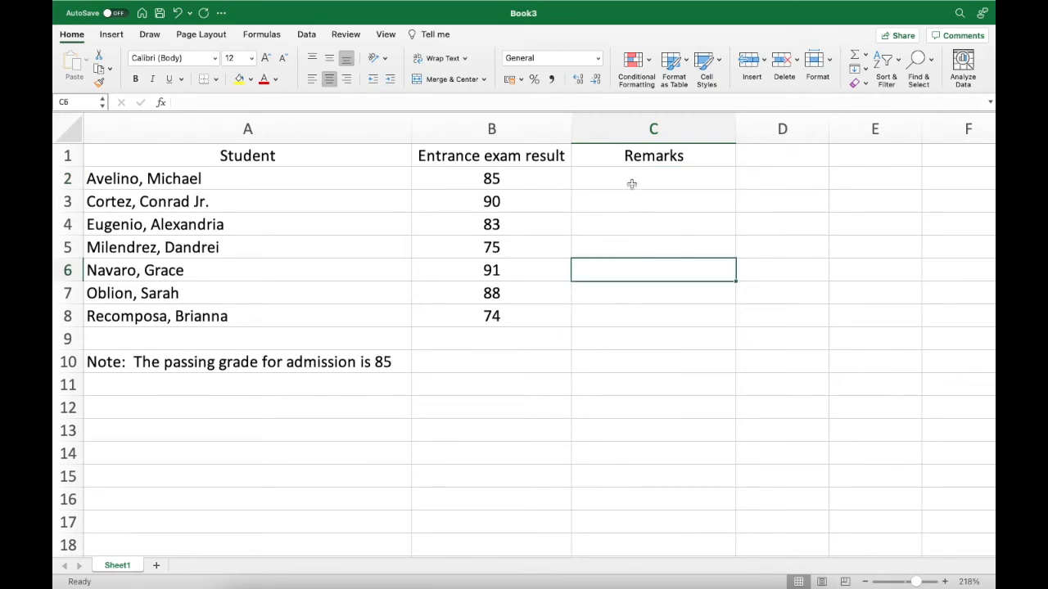
left_click(627, 179)
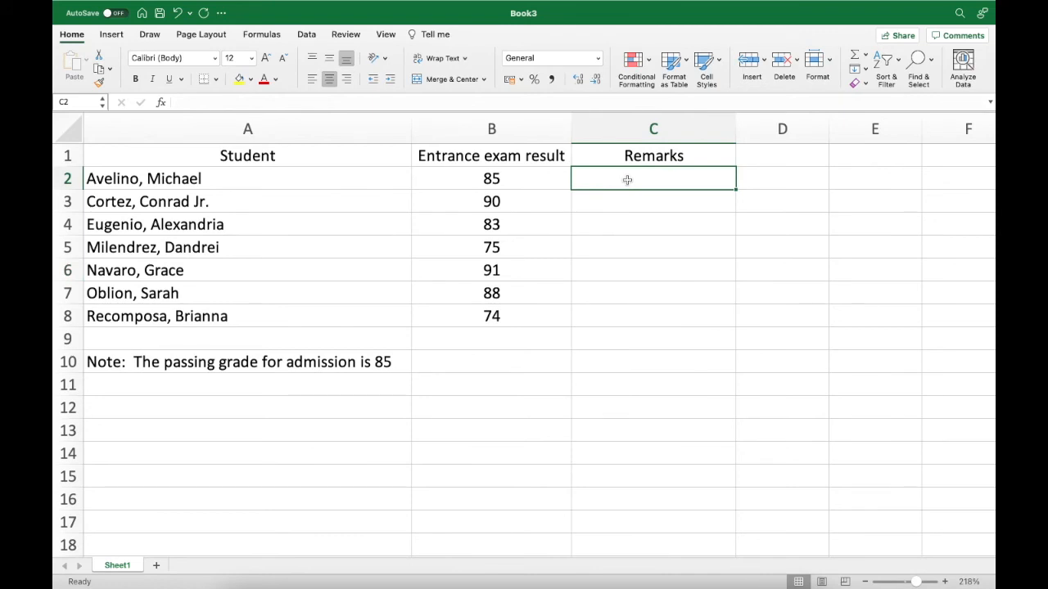
type("=")
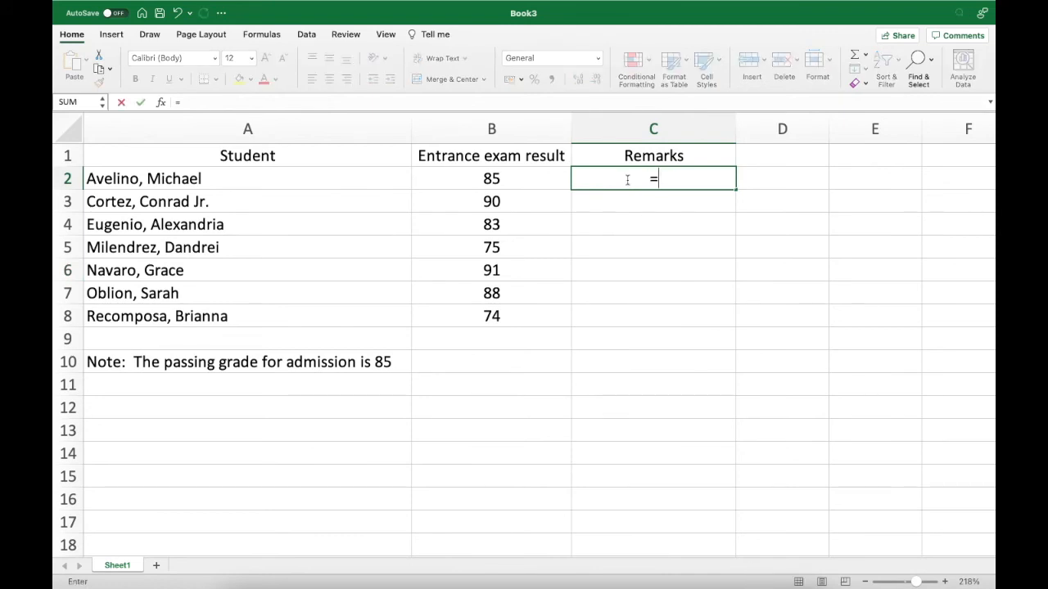
type("I")
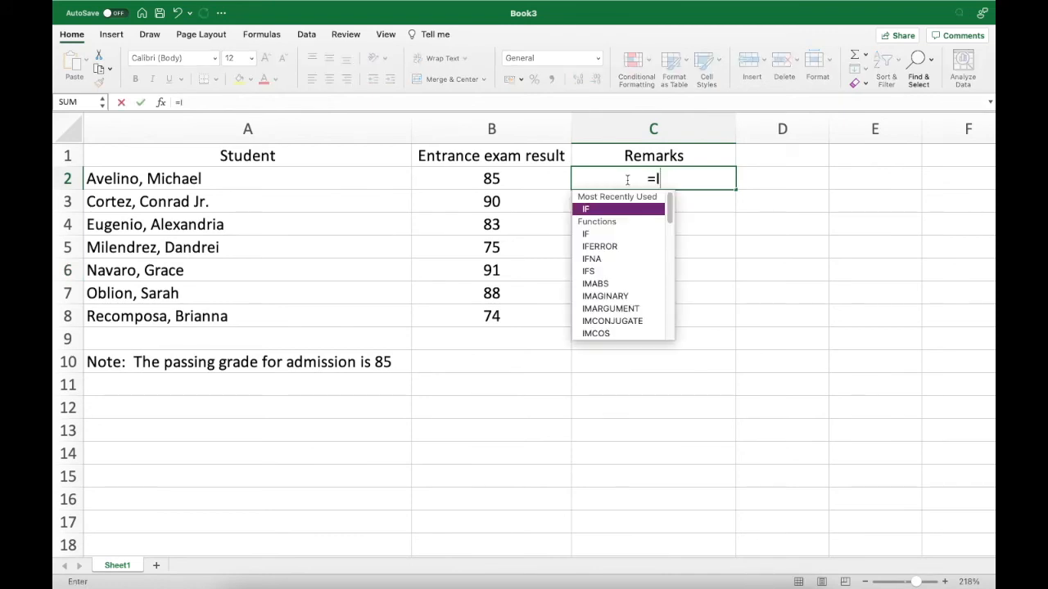
double_click(591, 211)
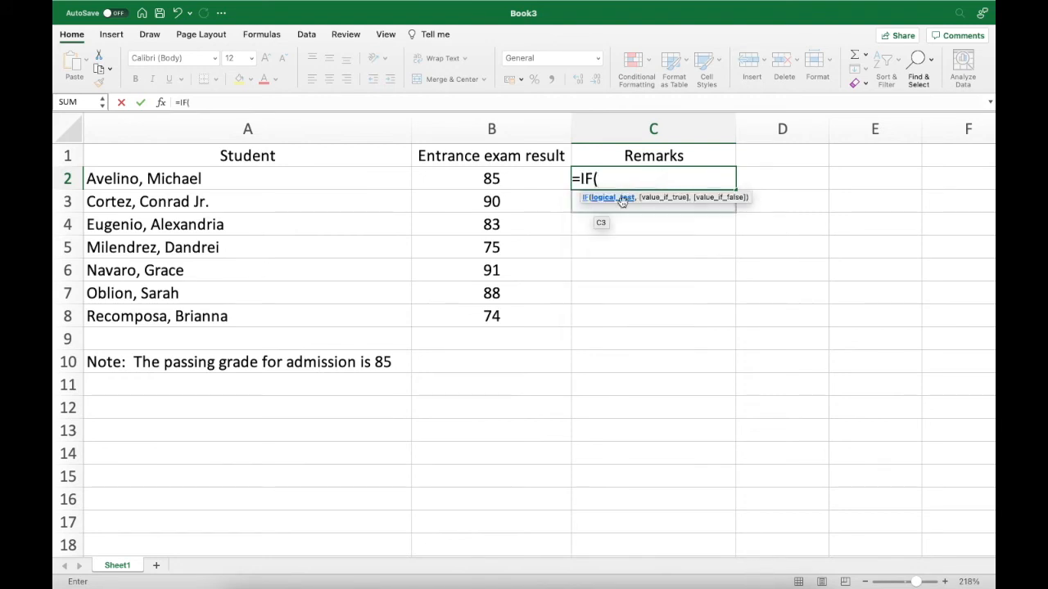
left_click(469, 180)
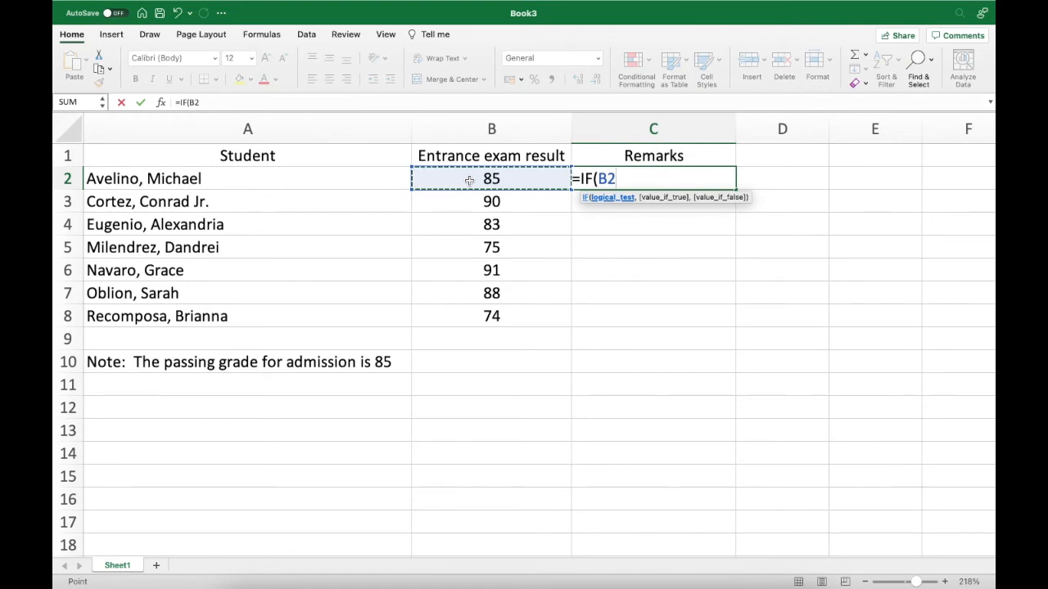
type(">=85,")
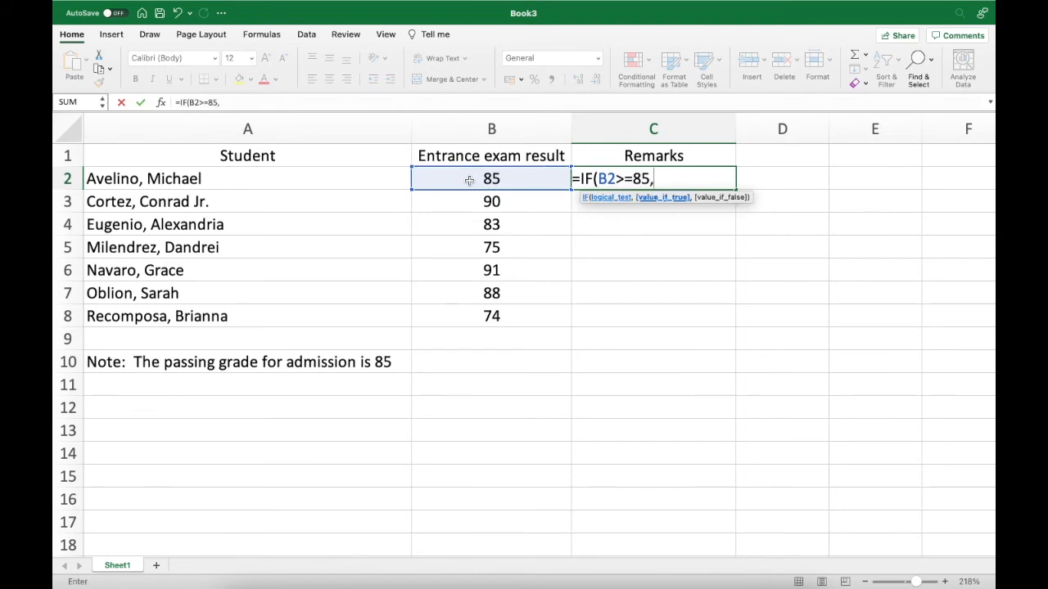
type("\"")
type("Eligible for admission")
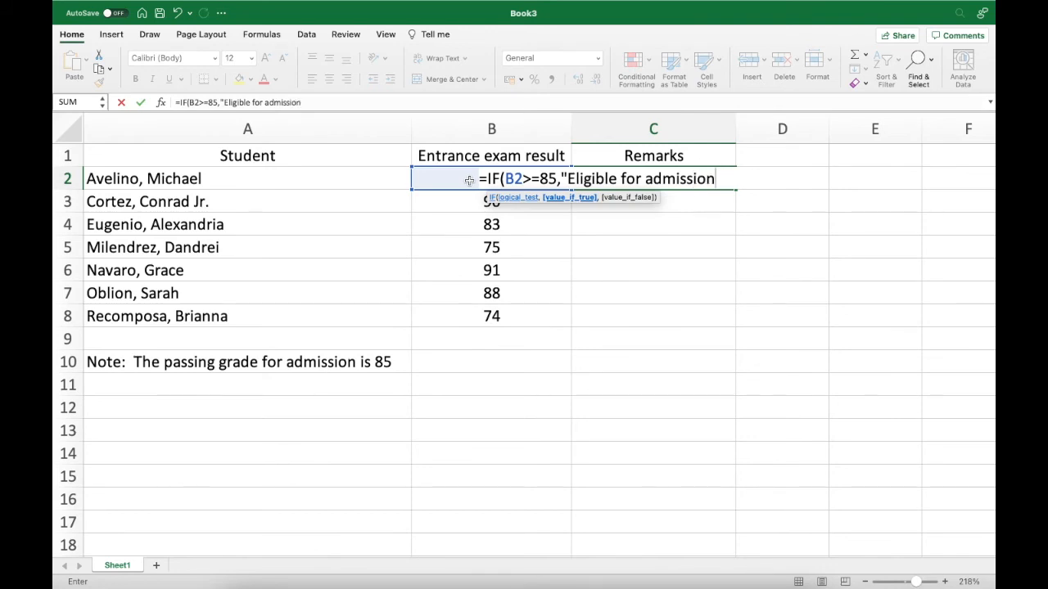
type("\"")
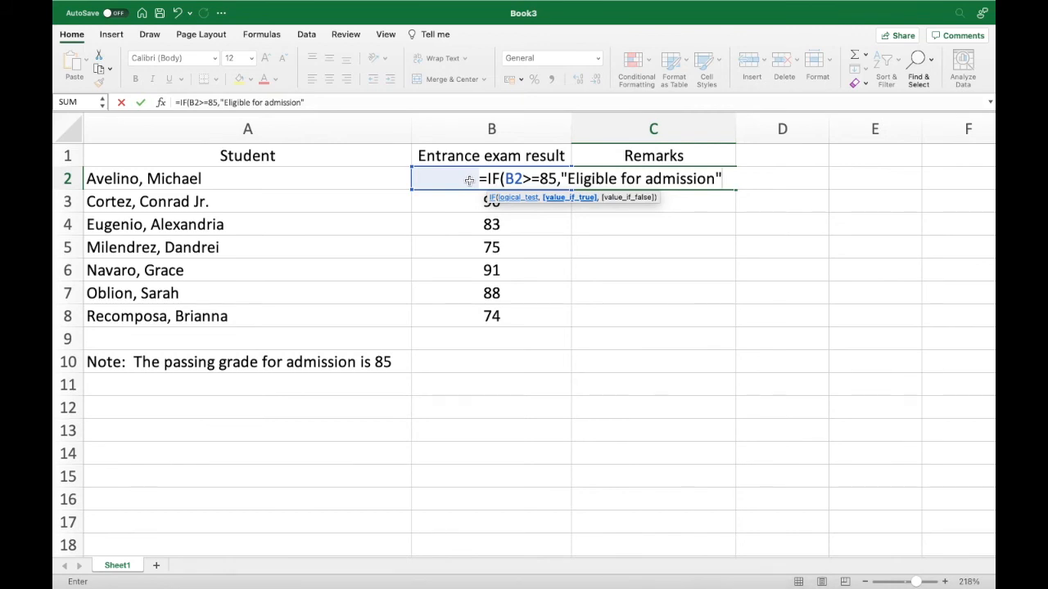
type(",")
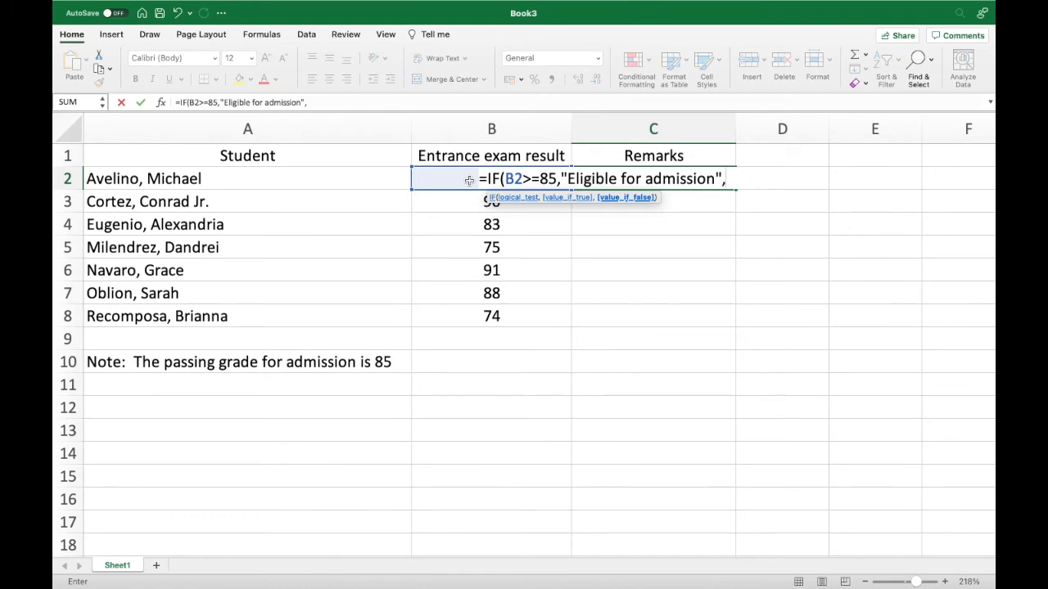
type("\"")
type("Not eligible")
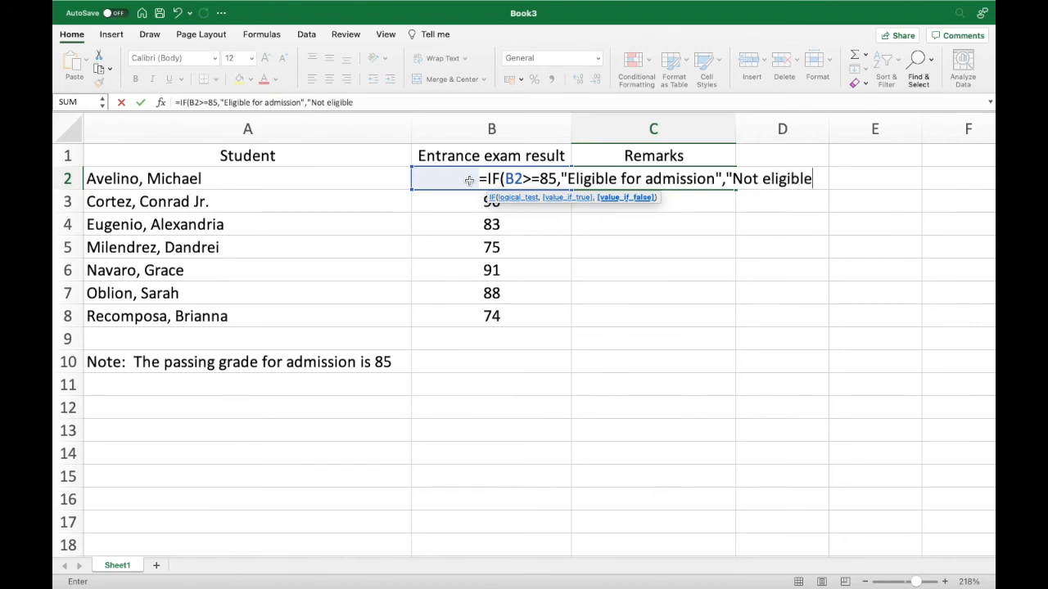
type("\")")
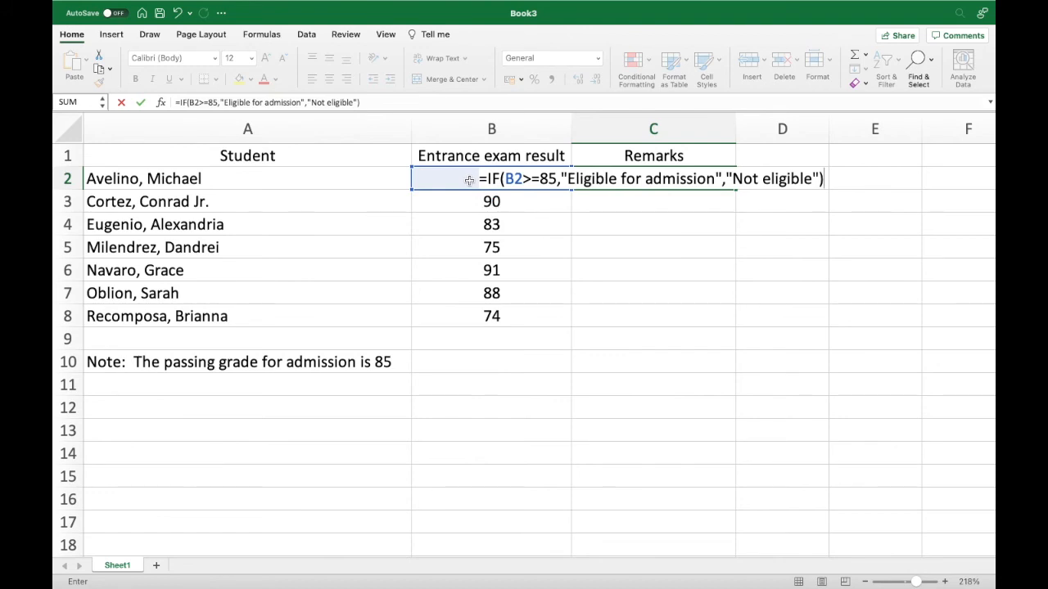
key("Return")
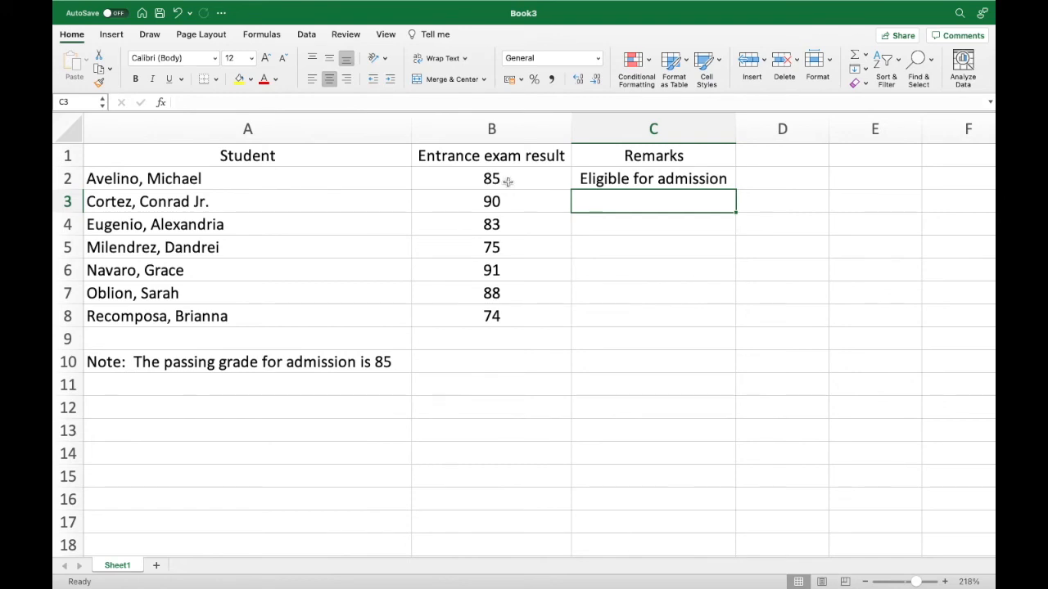
Fill the remarks formula from C2 down through C8 for all remaining students.
left_click(593, 181)
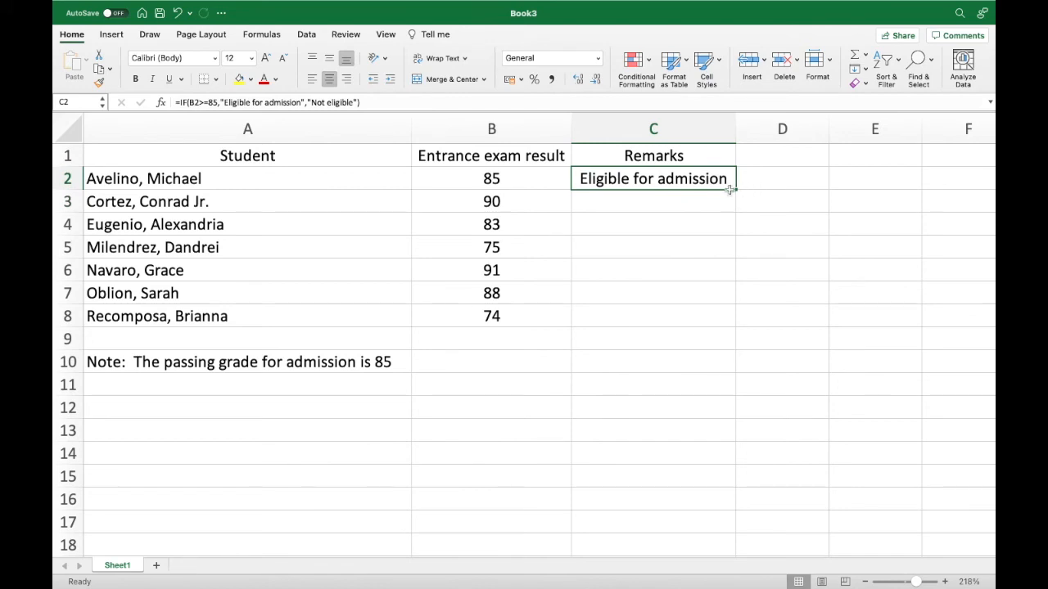
left_click(537, 188)
left_click(684, 174)
left_click_drag(735, 189, 732, 321)
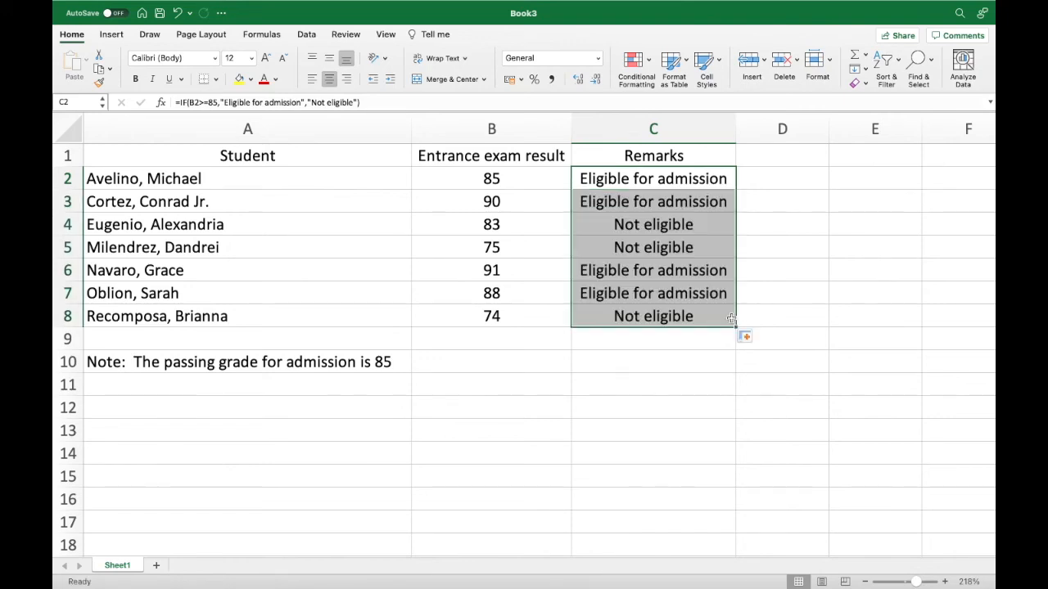
left_click(566, 361)
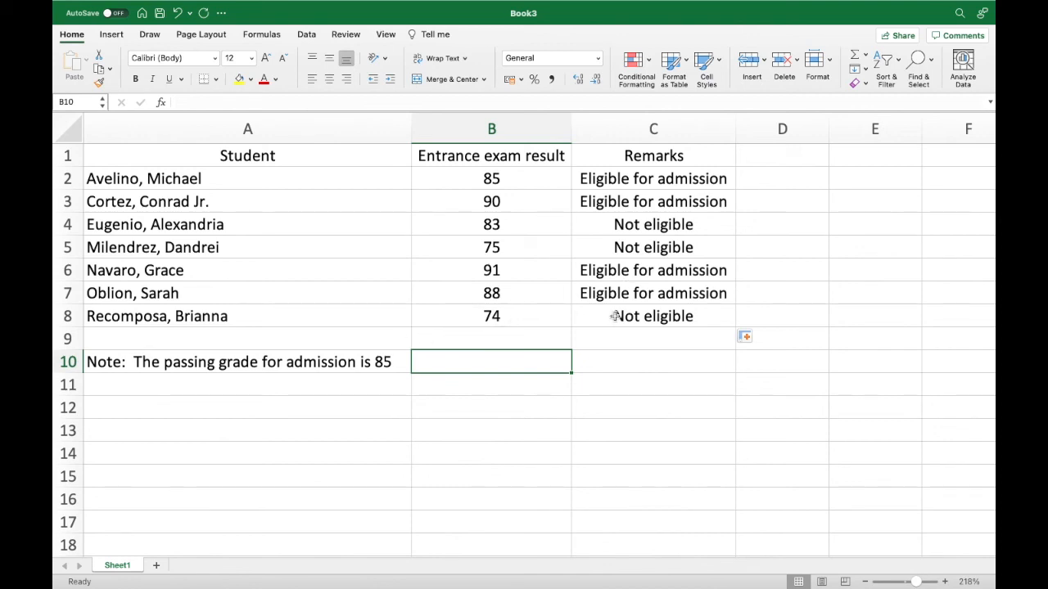
Enter the comparison formula =IF(B2>85,"Eligible","Not eligible") in D2, beside the first student's remark.
left_click(773, 179)
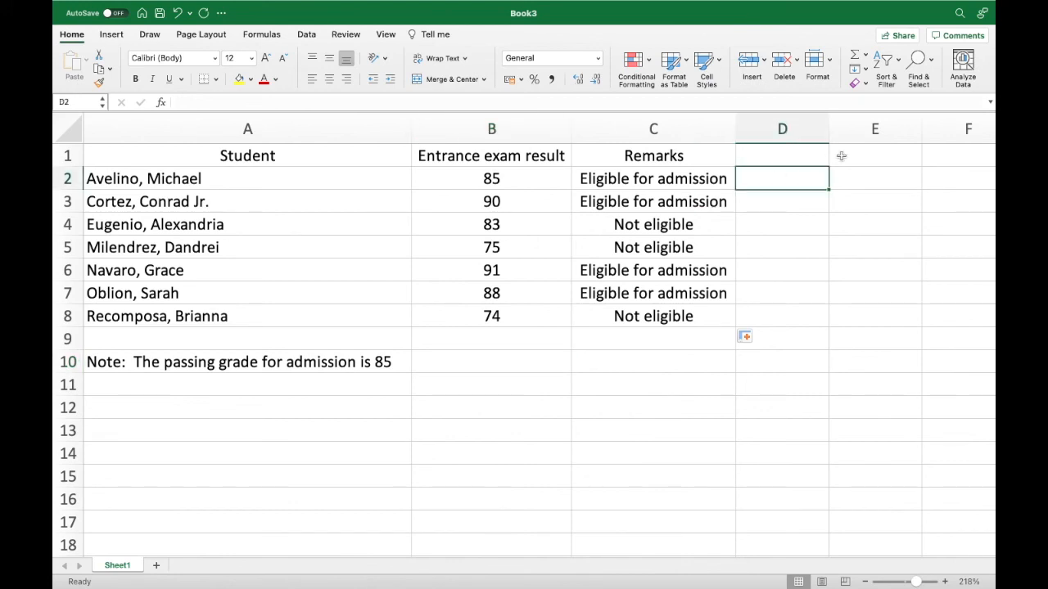
type("=I")
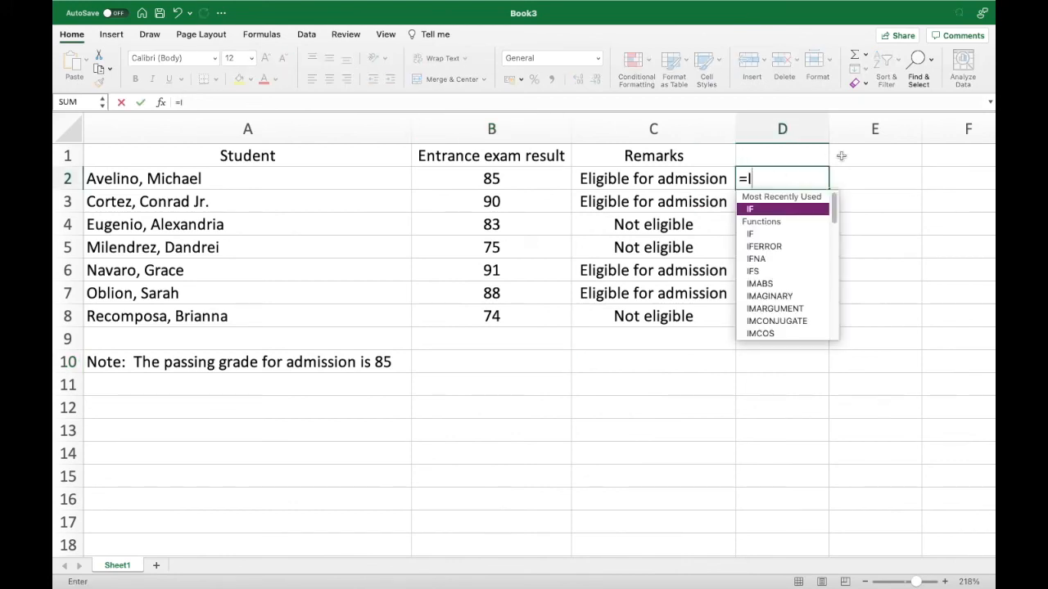
type("f")
key("BackSpace")
double_click(769, 209)
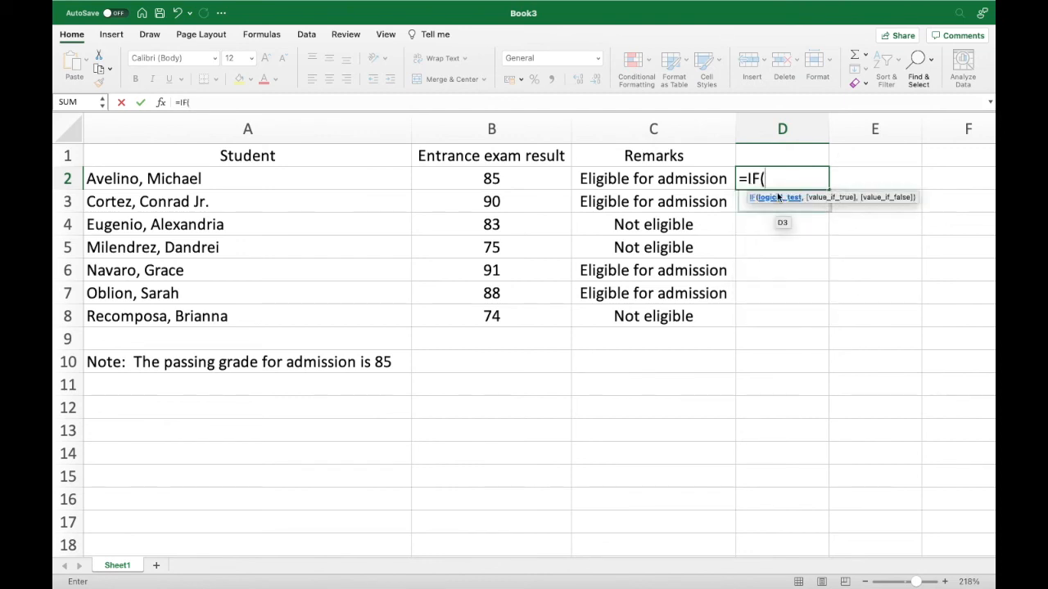
left_click(508, 179)
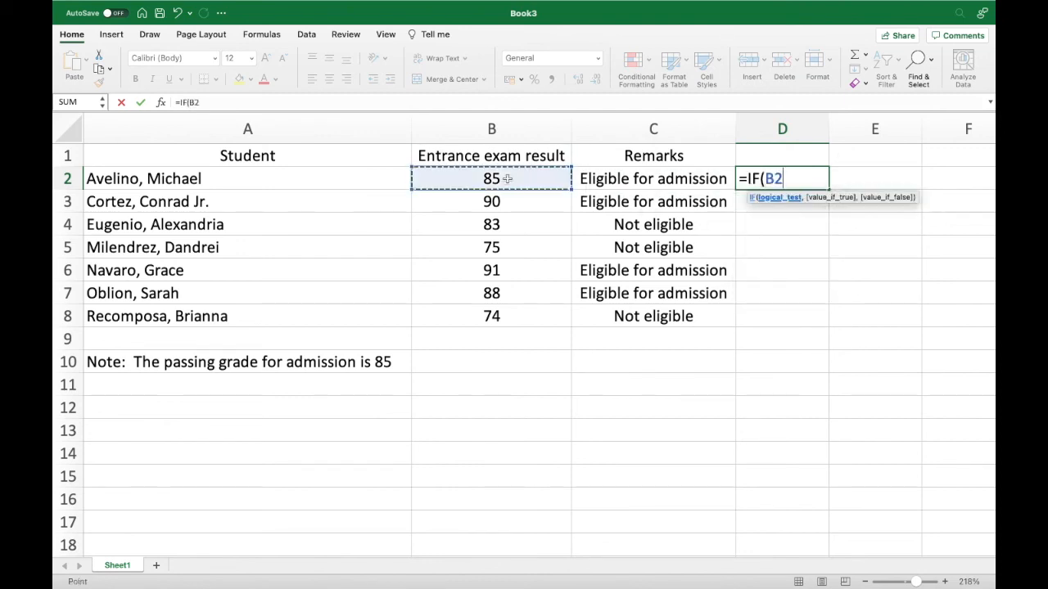
type(">85")
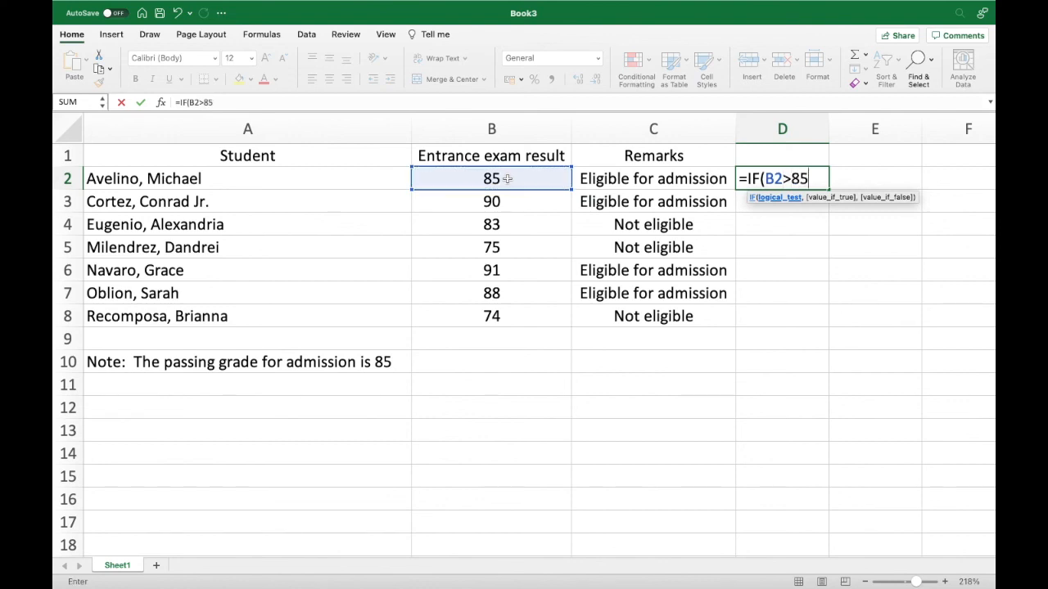
type(",")
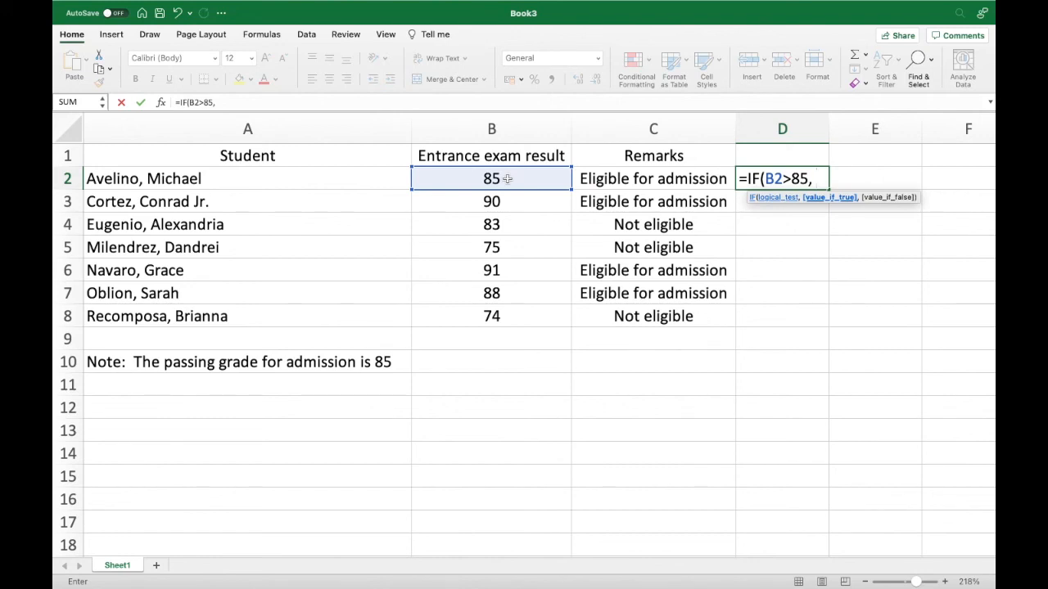
key("BackSpace")
type("\"Eligible")
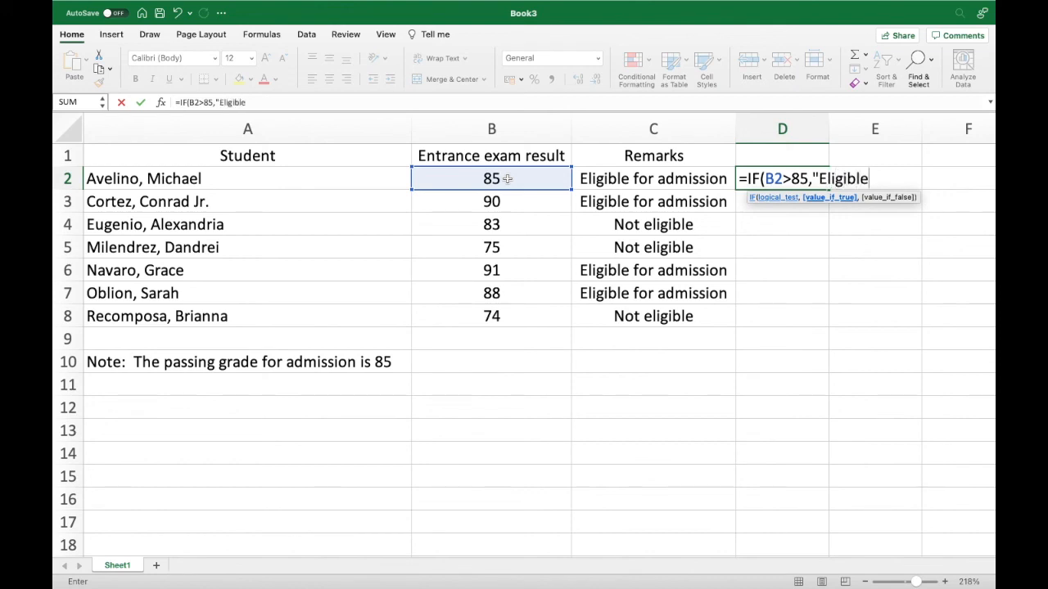
type("\",Not")
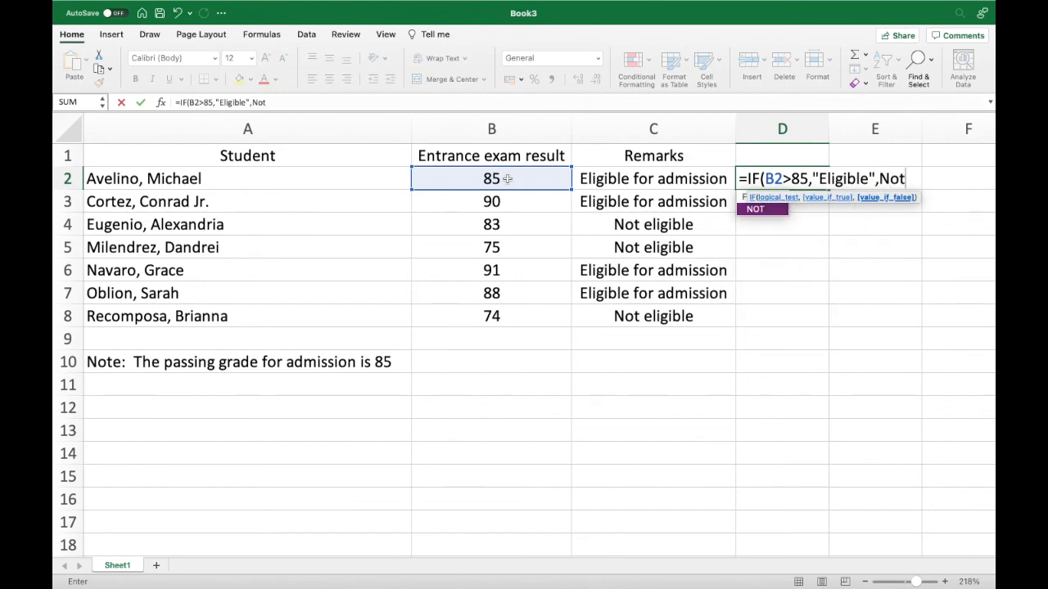
key("BackSpace")
key("BackSpace")
key("BackSpace")
type("\"Not")
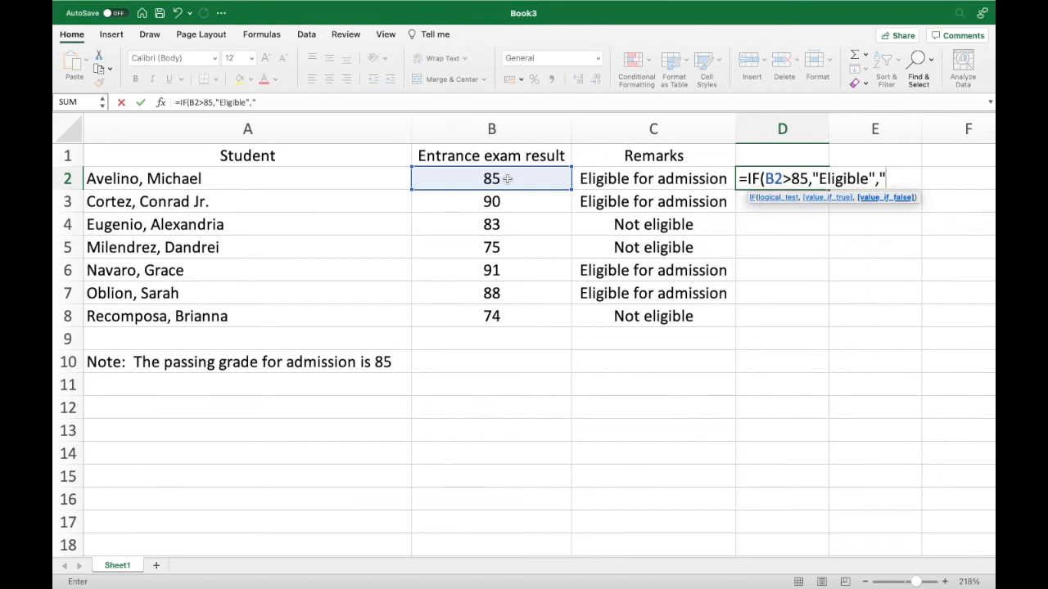
type("li")
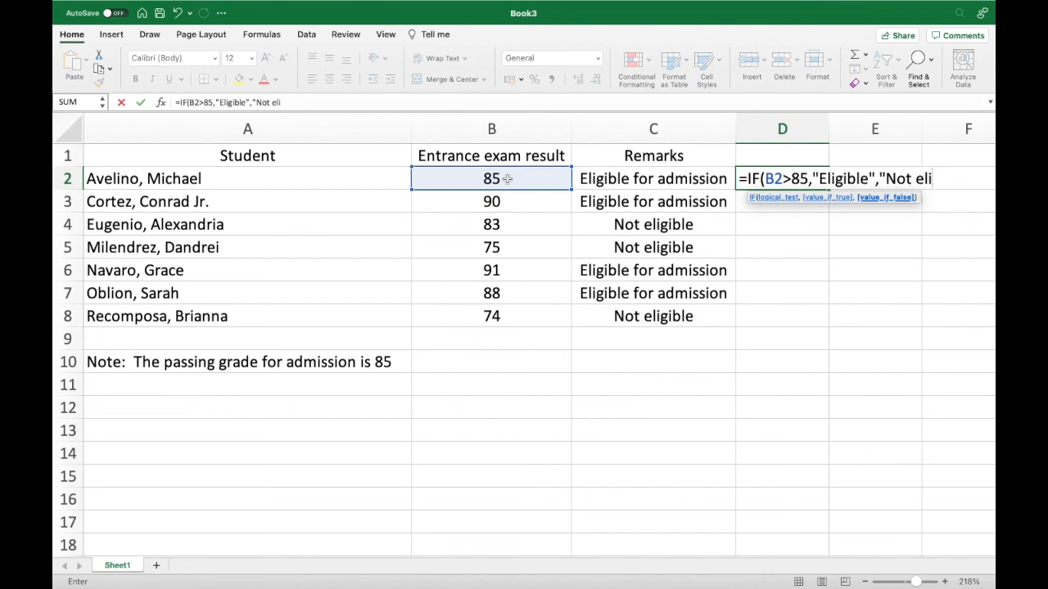
type("gible\")")
key("Return")
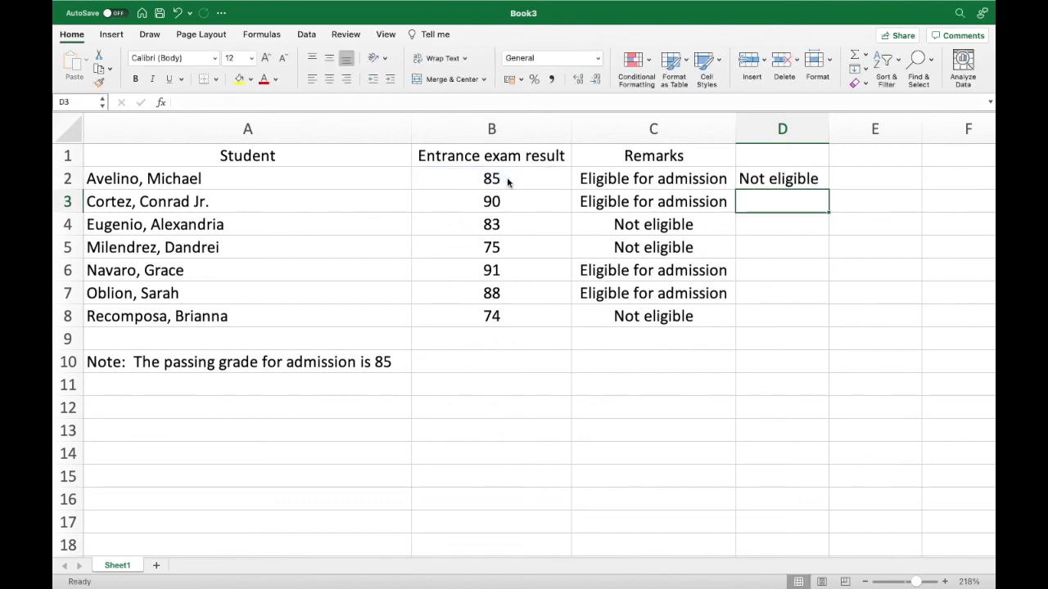
Fill the D2 formula down through D8 and compare it with the formula in C2.
left_click(662, 180)
left_click(776, 179)
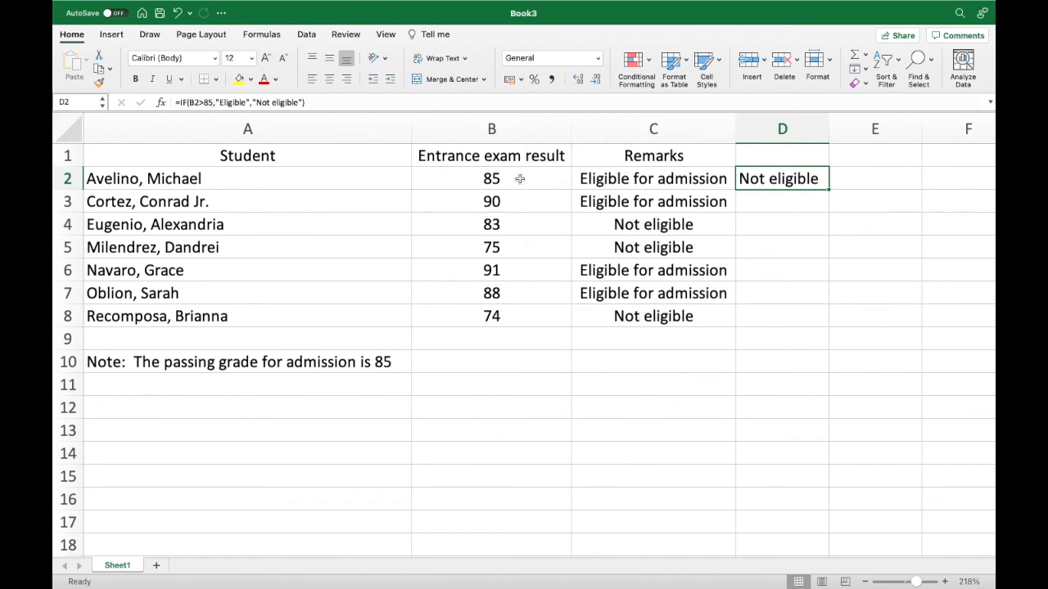
left_click(668, 179)
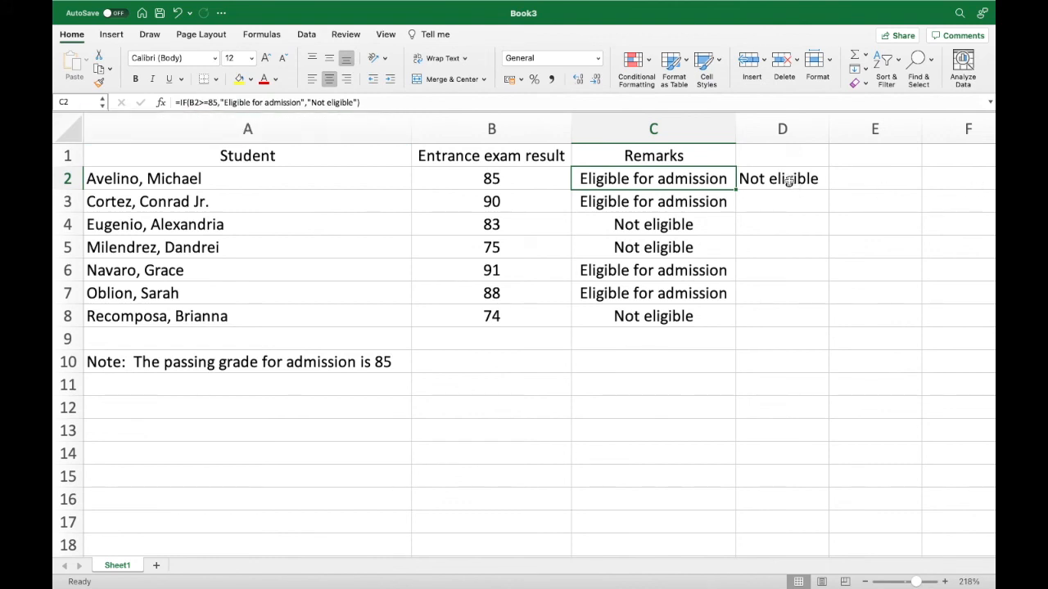
left_click(823, 179)
left_click_drag(829, 189, 829, 330)
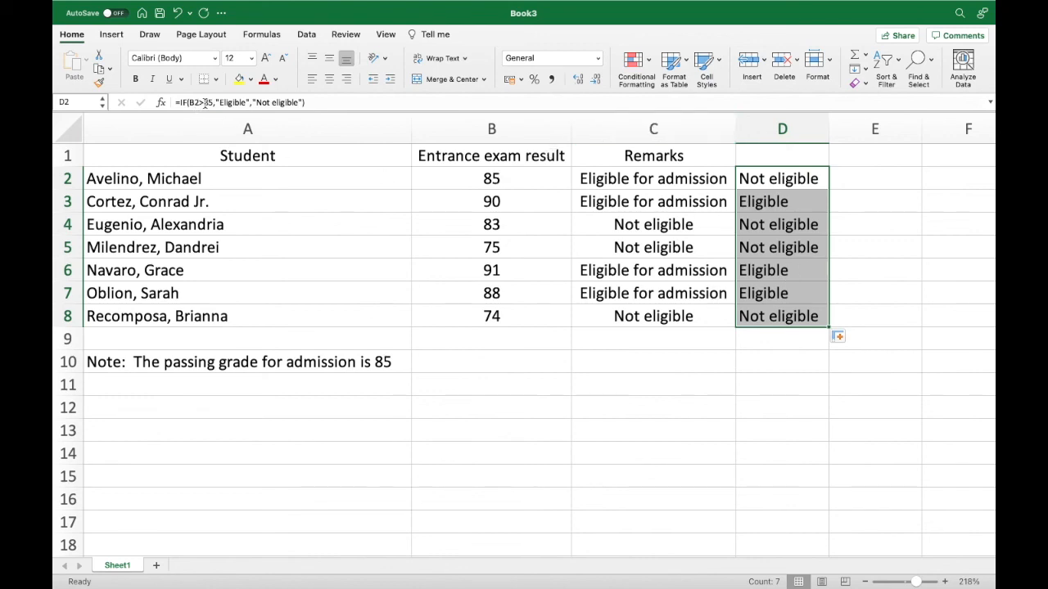
left_click(757, 175)
left_click(666, 178)
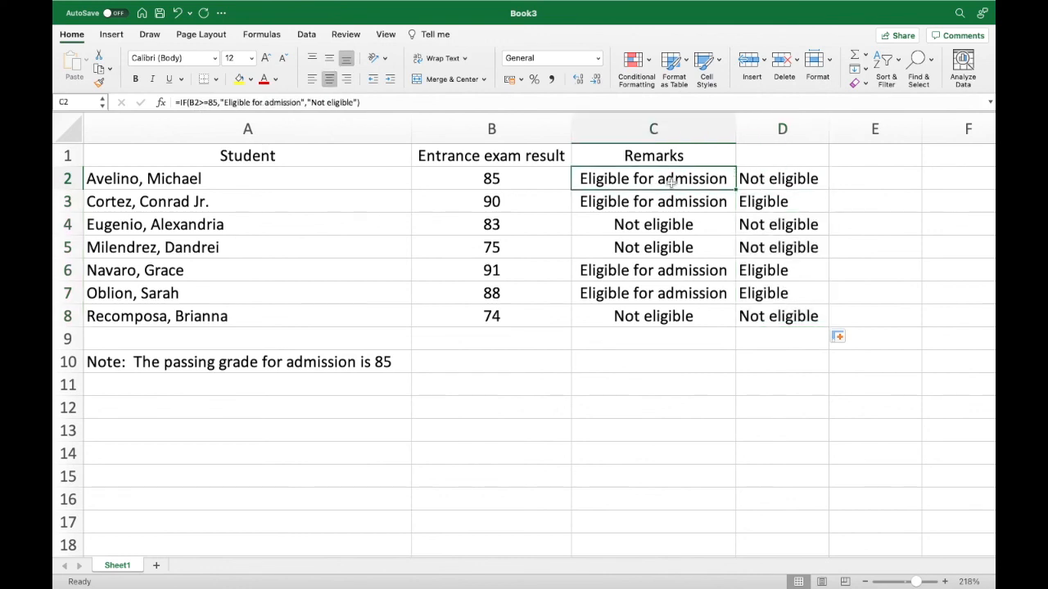
left_click(777, 180)
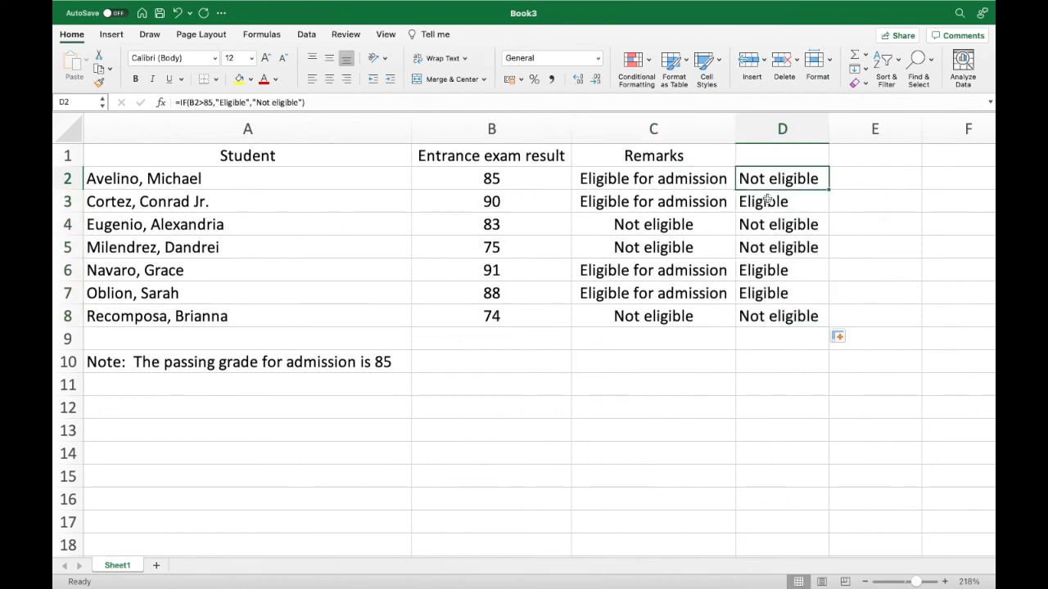